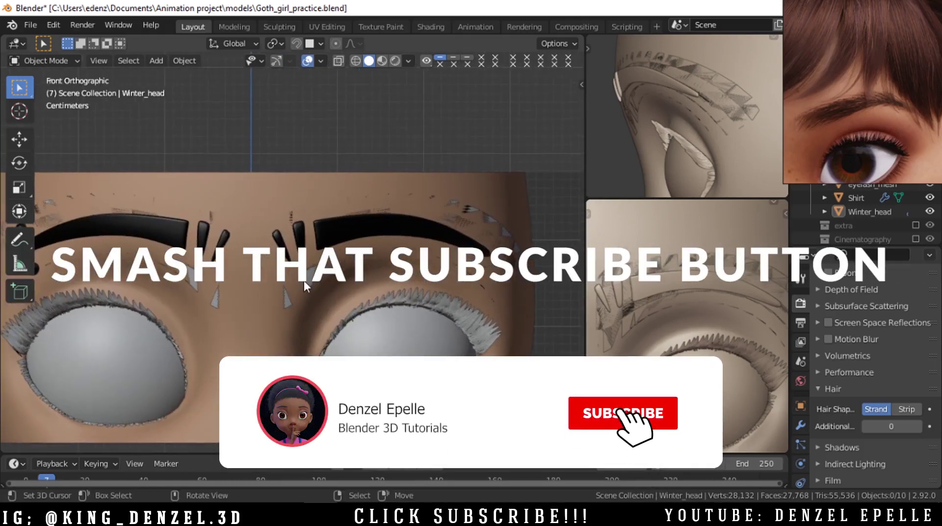
Examine the eyebrow mesh's wireframe in Edit Mode from the front and from an angle, and return to Object Mode
left_click(304, 282)
key("ctrl+Tab")
left_click(401, 280)
scroll(396, 254, "down", 3)
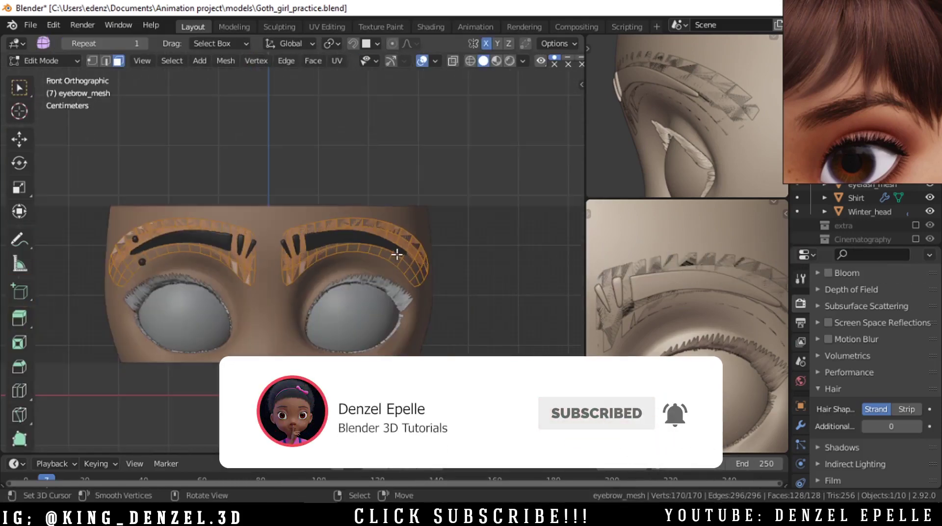
middle_click_drag(397, 254, 343, 252)
scroll(393, 237, "up", 4)
scroll(404, 242, "down", 1)
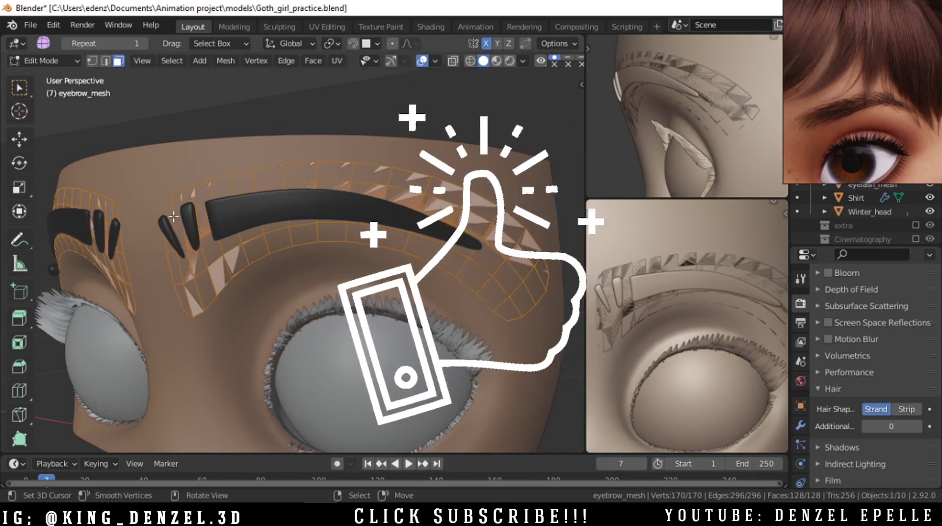
scroll(173, 217, "down", 2)
key("KP_1")
key("Tab")
Hide the black eyebrow reference shapes and reveal them again
left_click(354, 220)
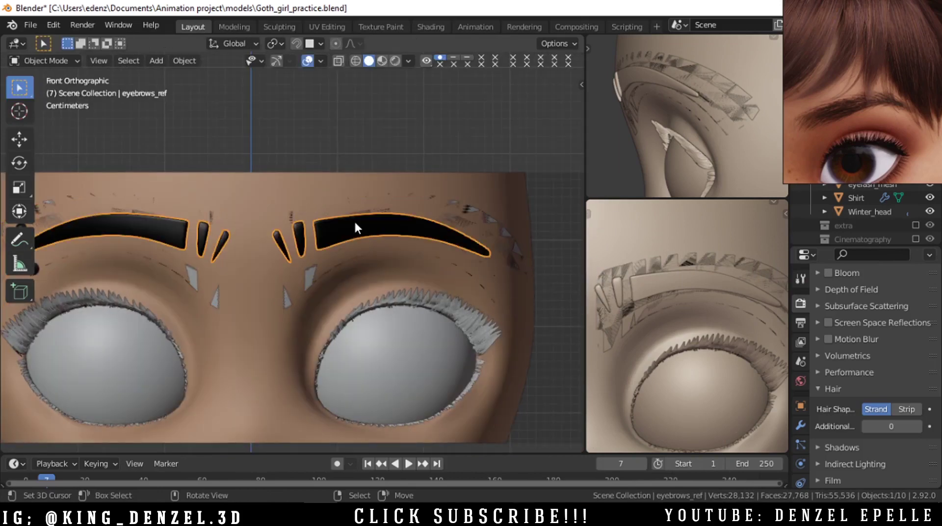
key("ctrl+Tab")
left_click(435, 219)
key("ctrl+Tab")
left_click(353, 223)
key("h")
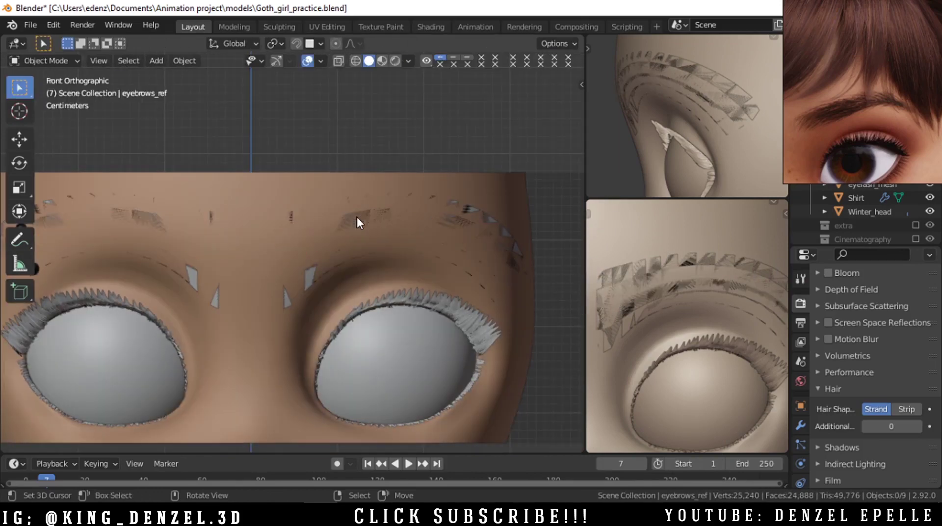
scroll(356, 215, "down", 3)
key("alt+h")
scroll(350, 249, "up", 4)
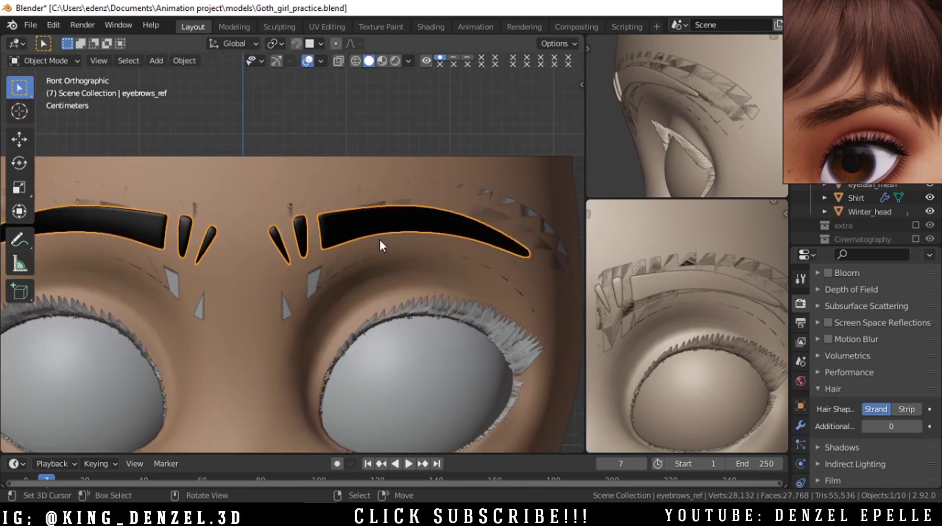
middle_click_drag(713, 352, 706, 339, "shift")
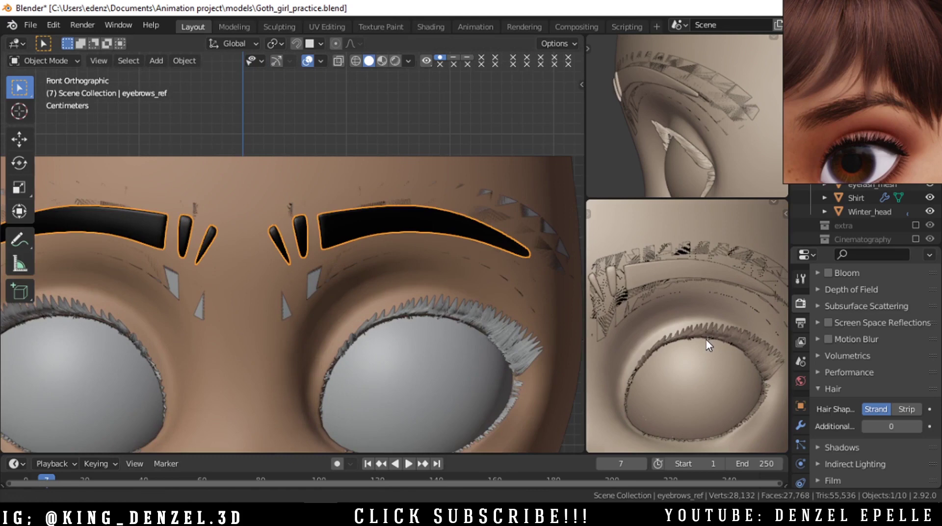
scroll(382, 288, "down", 3)
scroll(306, 251, "up", 4)
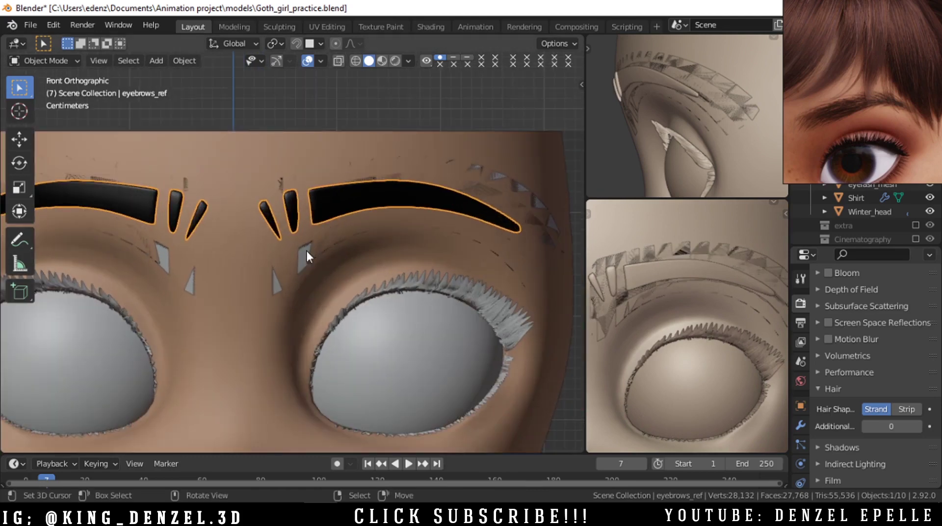
Select the eyebrow mesh and switch it to Weight Paint mode
left_click(308, 249)
key("ctrl+Tab")
left_click(234, 198)
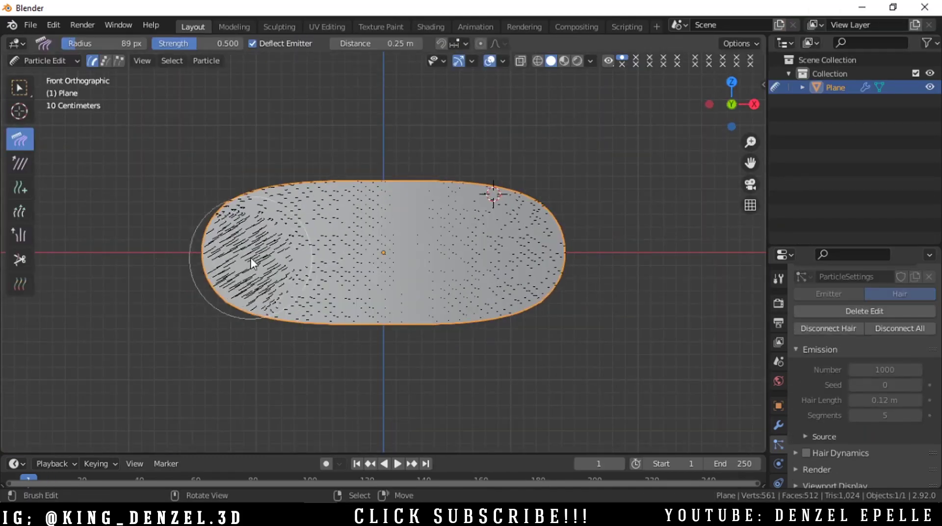
Comb the hairs near the plane's end sideways and trim the surrounding hairs with the Cut brush into an eyebrow shape
mouse_move(275, 255)
left_mouse_down()
mouse_move(435, 255)
mouse_move(373, 233)
mouse_move(372, 250)
left_mouse_up()
left_click(19, 260)
mouse_move(259, 317)
left_mouse_down()
mouse_move(541, 323)
mouse_move(299, 195)
mouse_move(241, 238)
left_mouse_up()
key("ctrl+z")
key("ctrl+z")
mouse_move(515, 319)
left_mouse_down()
mouse_move(343, 302)
mouse_move(571, 252)
mouse_move(416, 193)
mouse_move(139, 230)
left_mouse_up()
scroll(537, 276, "down", 5)
middle_click_drag(536, 276, 508, 268)
Return the plane to Object Mode and set its hair particle children to Simple
key("ctrl+Tab")
scroll(471, 295, "up", 5)
middle_click_drag(462, 295, 452, 267)
scroll(826, 372, "down", 6)
left_click(828, 381)
left_click(879, 377)
scroll(878, 377, "down", 4)
key("KP_1")
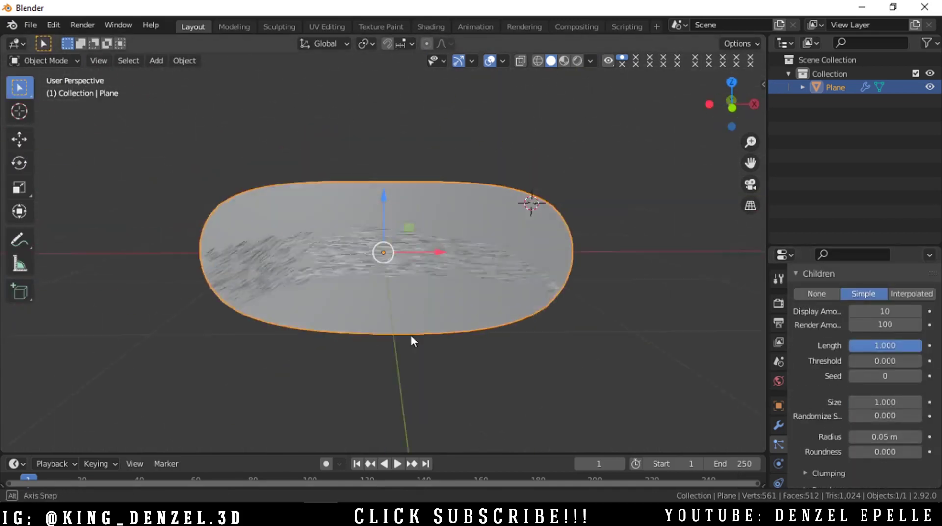
scroll(841, 393, "down", 10)
mouse_move(613, 275)
middle_mouse_down()
mouse_move(447, 257)
mouse_move(378, 276)
mouse_move(448, 273)
middle_mouse_up()
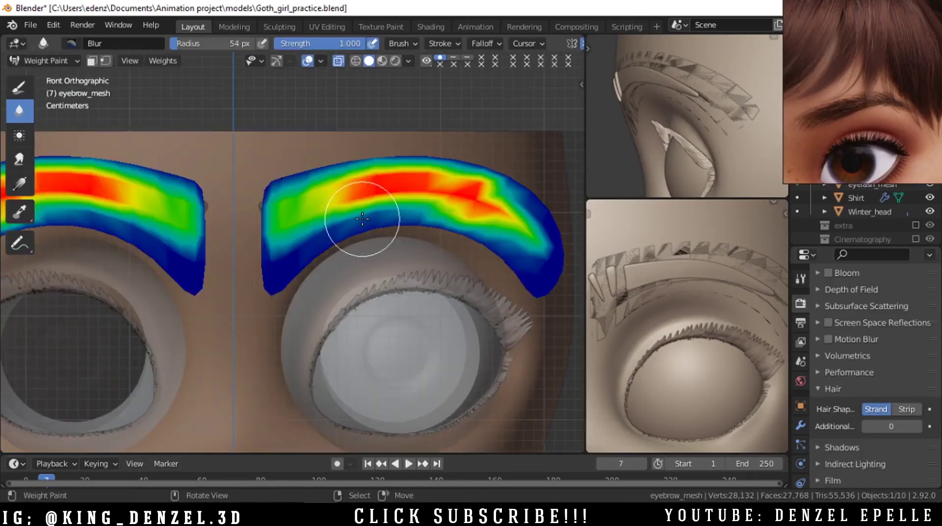
Switch the eyebrow mesh from Weight Paint back to Object Mode and disable X-ray display
scroll(378, 222, "down", 3)
scroll(299, 200, "up", 3)
middle_click_drag(319, 172, 306, 200, "shift")
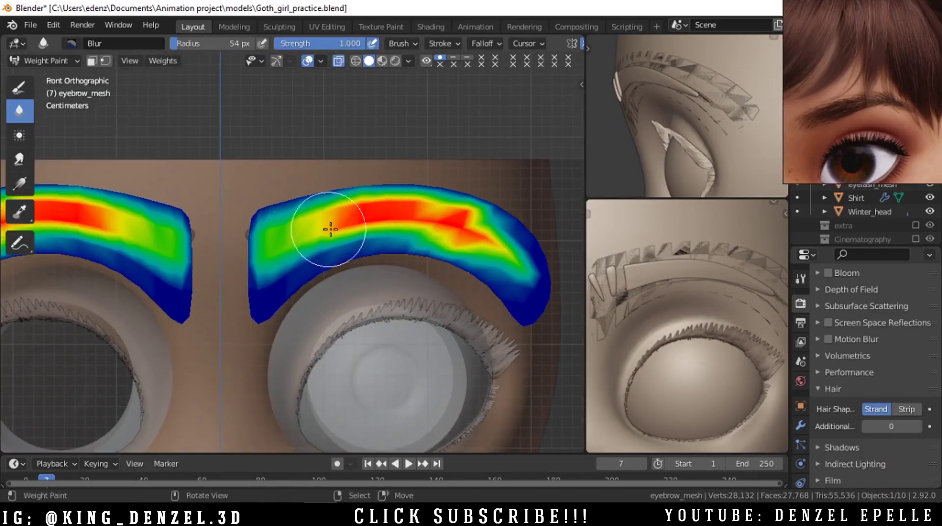
key("ctrl+Tab")
left_click(369, 237)
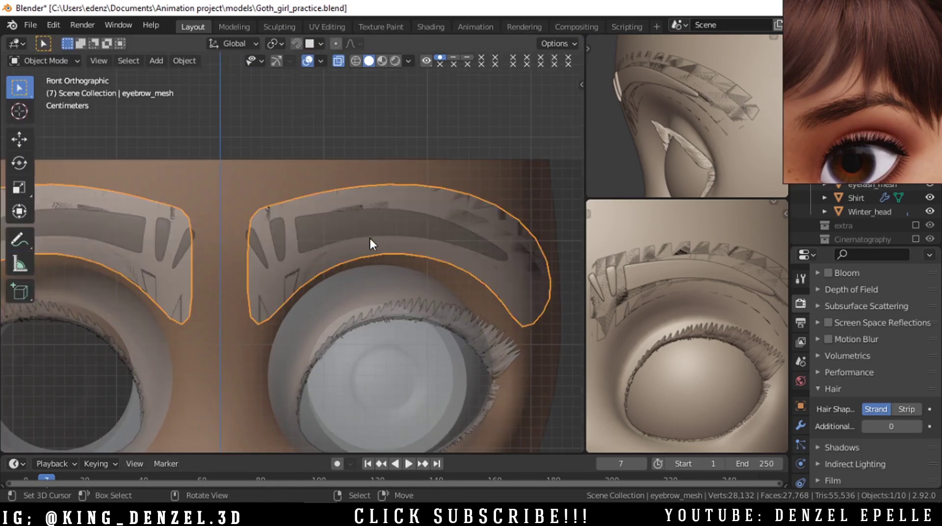
key("alt+z")
scroll(369, 237, "down", 3)
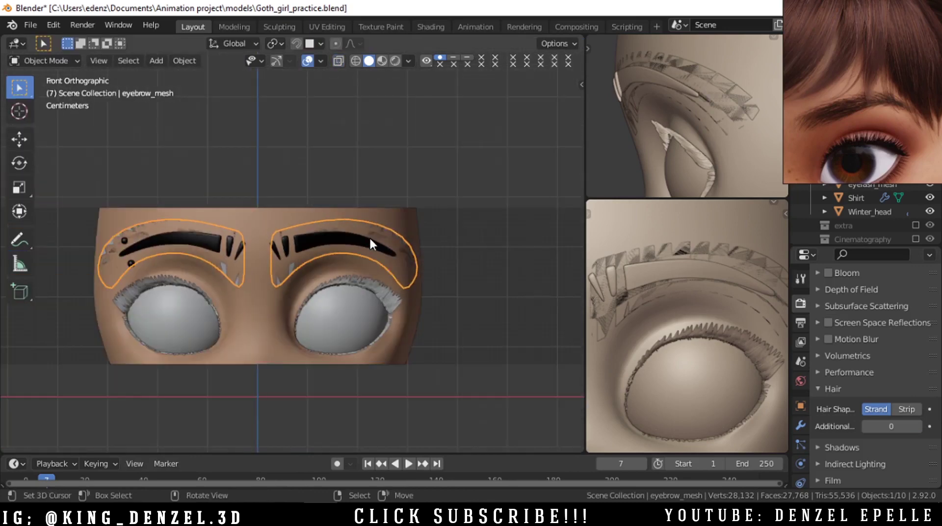
Recalculate the normals of the eye_r mesh in Edit Mode and return to Object Mode with nothing selected
left_click(350, 318)
left_click(163, 296)
key("alt+z")
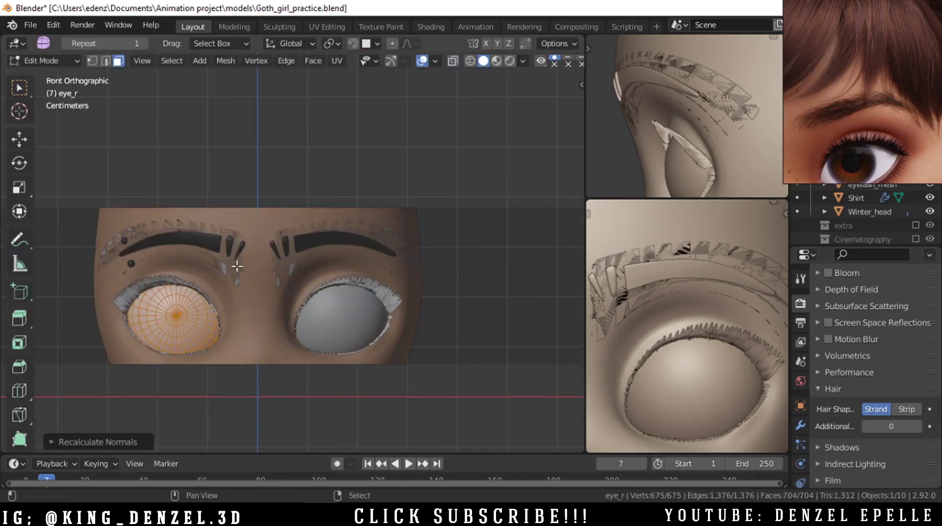
key("alt+z")
key("alt+a")
key("alt+z")
scroll(353, 231, "up", 3)
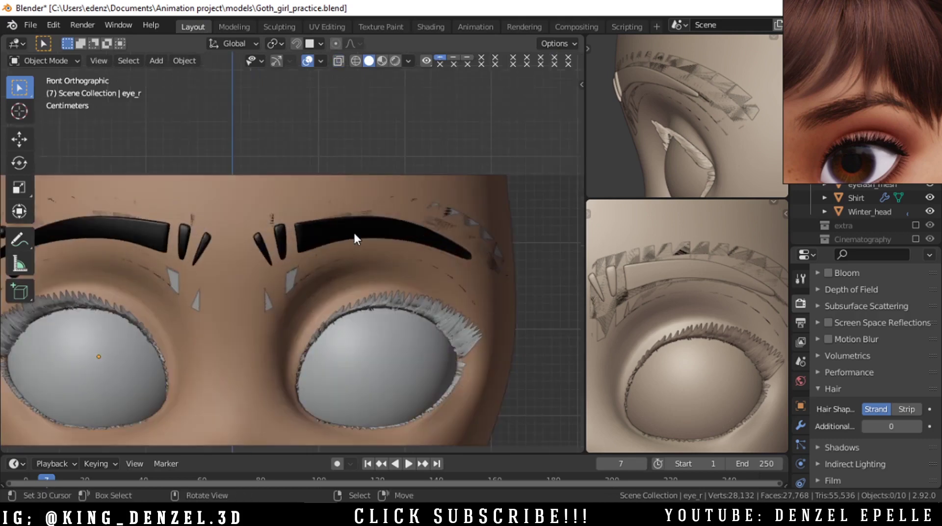
Add a Hair particle system to the eyebrow mesh and set its hair length to 0.02 m
left_click(284, 282)
left_click(803, 446)
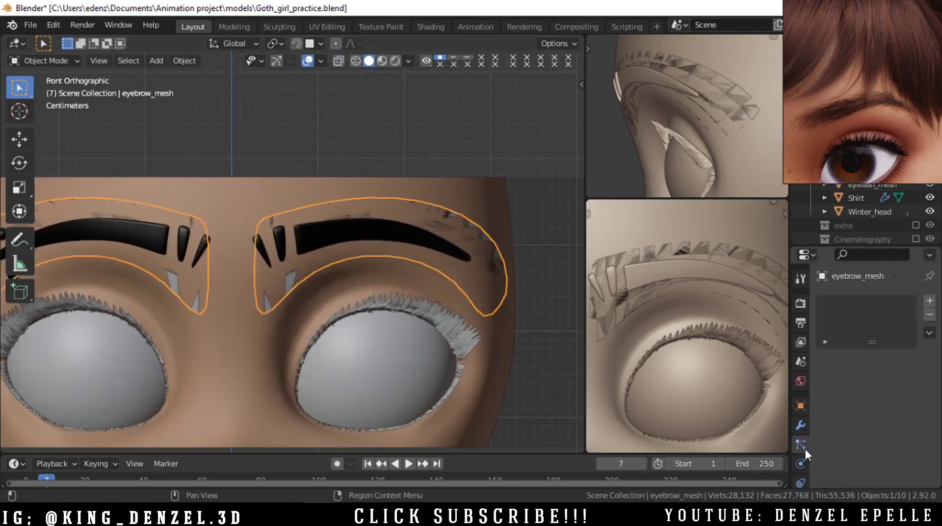
left_click(930, 301)
left_click(906, 376)
scroll(387, 222, "down", 2)
scroll(888, 418, "down", 1)
middle_click_drag(428, 344, 378, 353)
left_click_drag(905, 439, 857, 438)
key("grave")
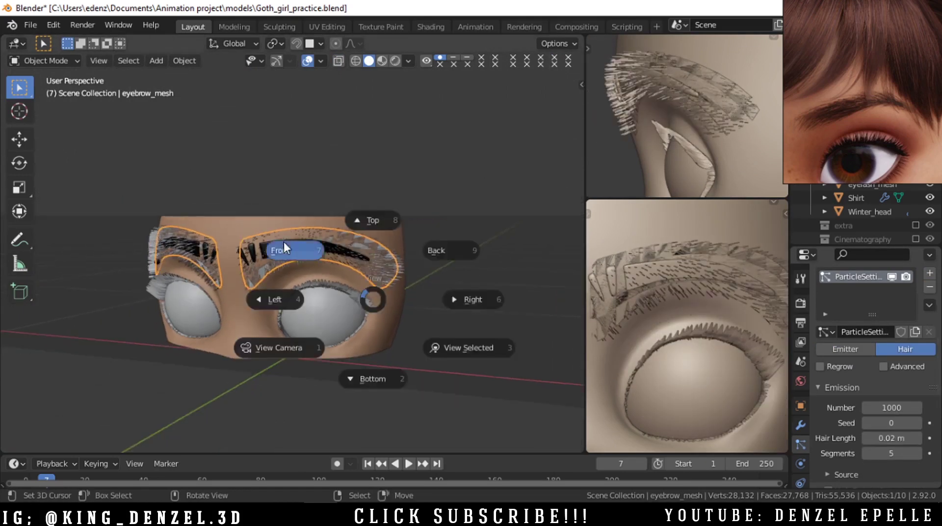
Assign the painted vertex group as the Density group of the eyebrow hair particles
left_click(284, 246)
scroll(338, 234, "up", 4)
scroll(338, 234, "down", 1)
middle_click_drag(368, 232, 326, 246, "shift")
scroll(873, 452, "down", 6)
left_click(872, 451)
scroll(864, 444, "down", 2)
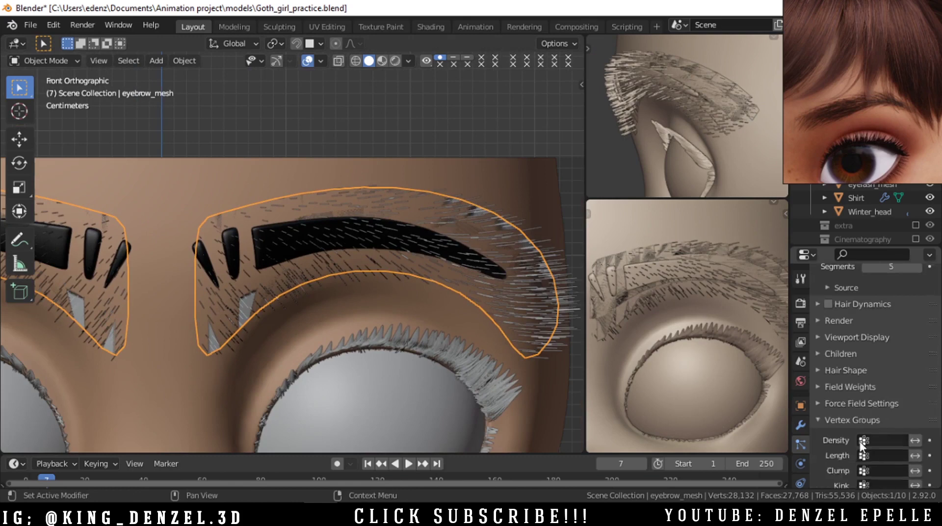
left_click(865, 413)
left_click(800, 269)
Set the eyebrow hair length to 0.02 m and the emission number to 0
scroll(873, 325, "up", 7)
scroll(873, 325, "up", 2)
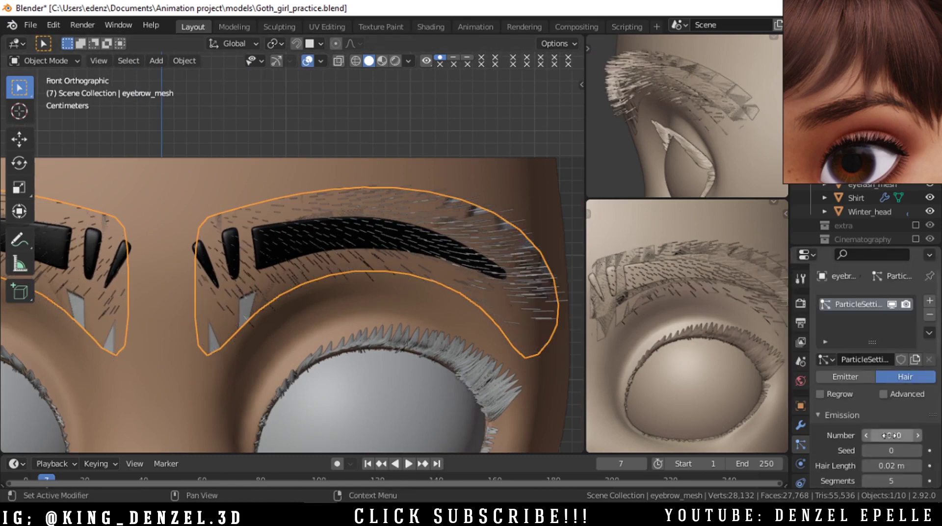
left_click(868, 438)
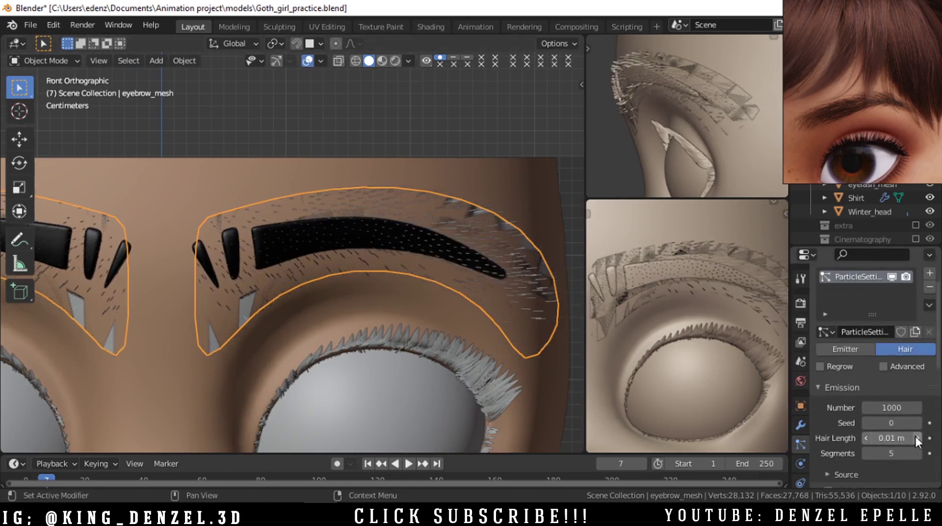
left_click(918, 438)
left_click_drag(893, 408, 867, 421)
Switch the eyebrow mesh to Particle Edit mode and set the Add brush radius to 38 px
key("ctrl+Tab")
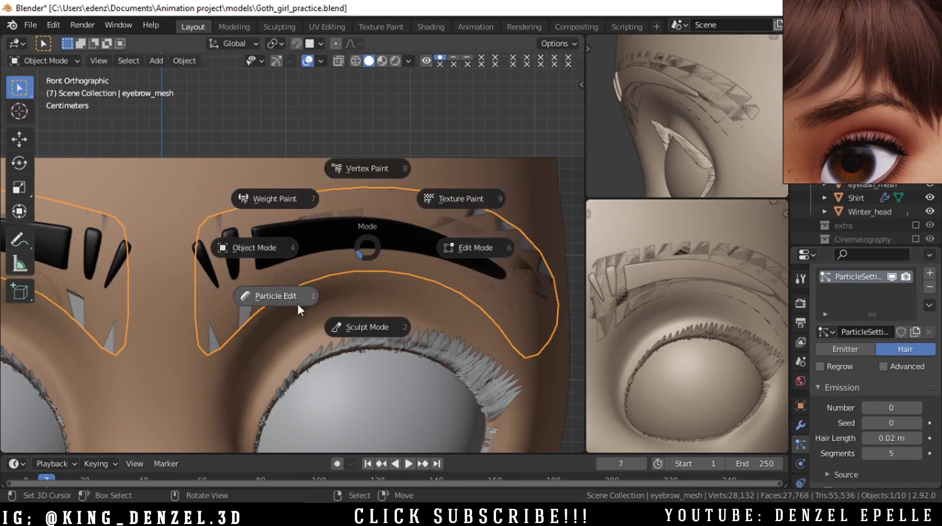
left_click(295, 300)
scroll(307, 282, "up", 4)
key("n")
key("n")
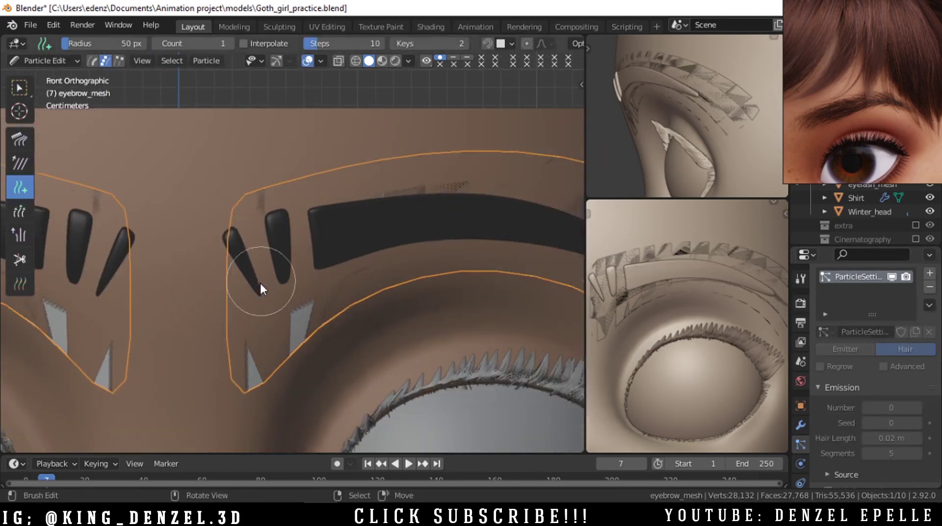
scroll(261, 287, "up", 1)
key("f")
left_click(255, 304)
Set the Add brush's Keys value to 5
key("n")
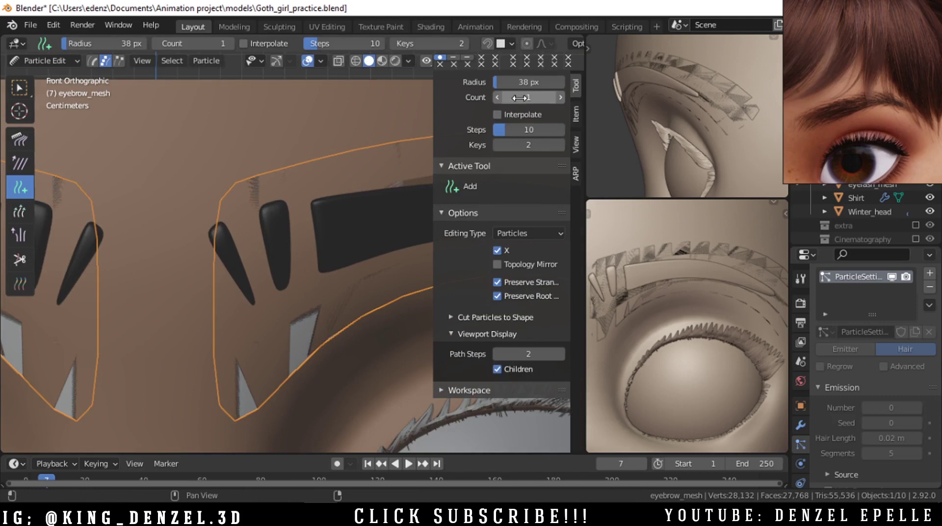
scroll(530, 147, "up", 3, "ctrl")
right_click(529, 146)
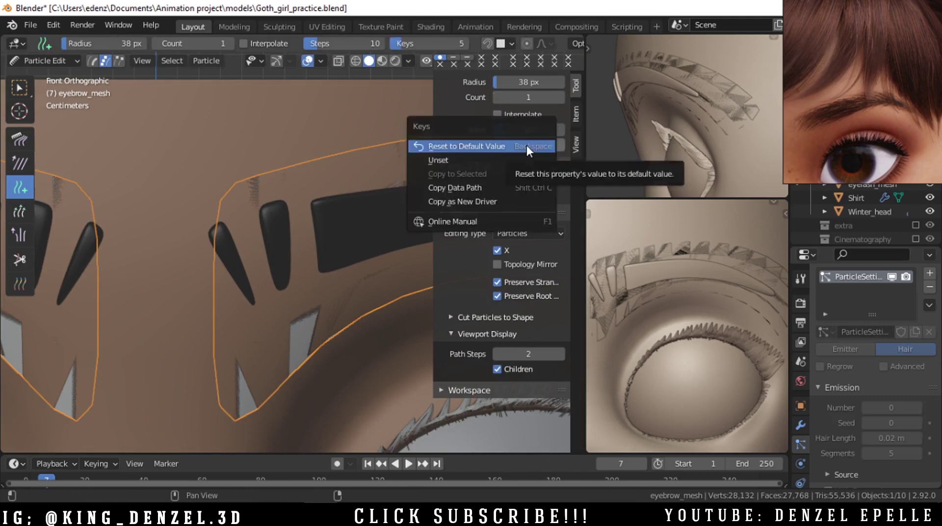
left_click(529, 147)
key("n")
Add a mirrored hair at the lower tip of the innermost reference shape, check it from an angle, and return to front view
left_click(252, 299)
middle_click_drag(252, 300, 289, 306)
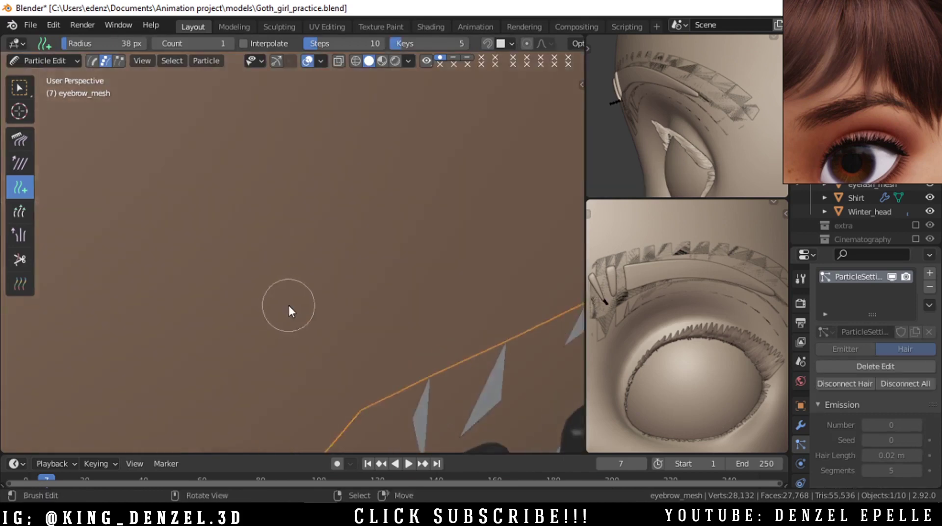
scroll(289, 305, "down", 10)
scroll(319, 349, "up", 6)
middle_click_drag(319, 348, 344, 280)
scroll(408, 337, "up", 3)
right_click(407, 337)
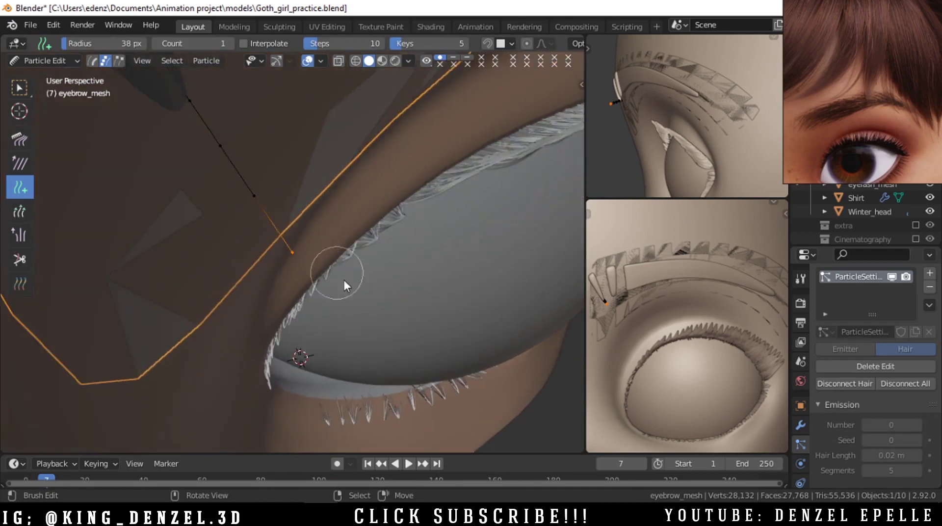
scroll(327, 281, "down", 3)
key("grave")
left_click(267, 285)
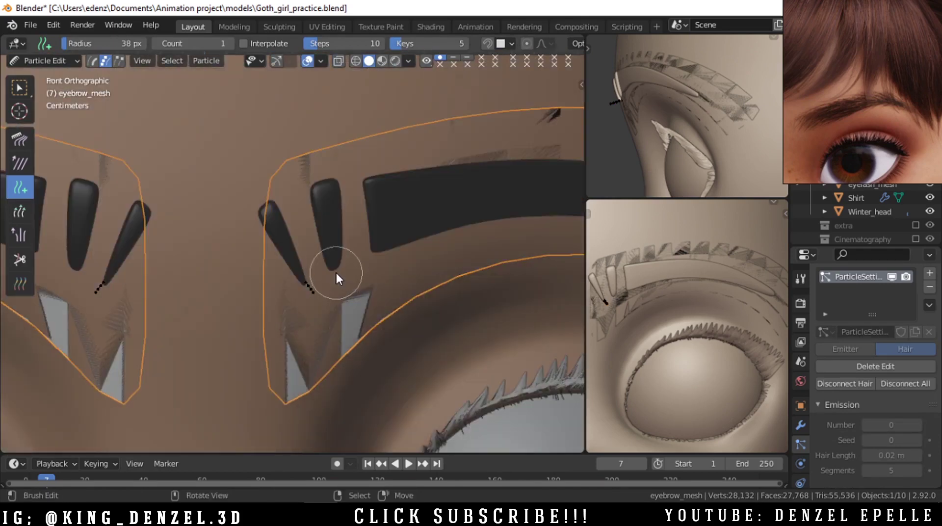
Add a mirrored hair at the lower tip of the second reference shape and enable X-ray display
scroll(334, 261, "down", 3)
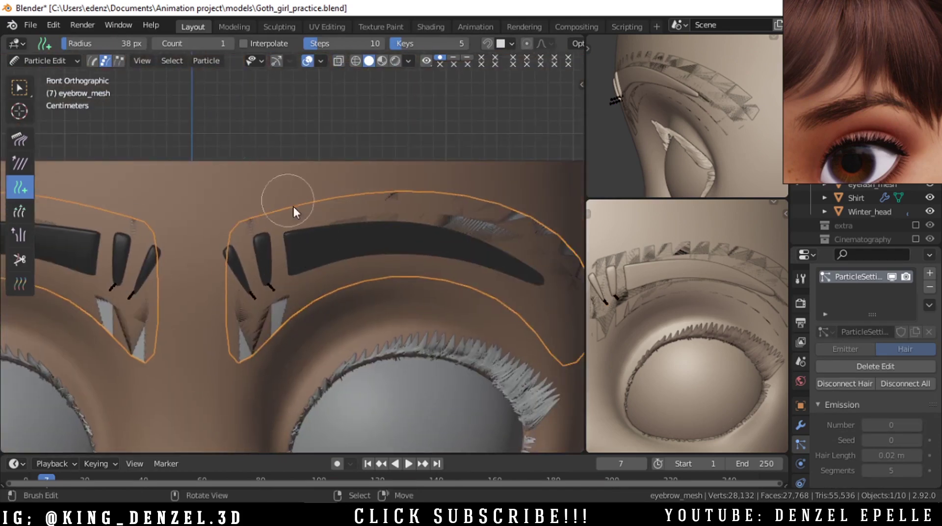
scroll(522, 42, "down", 2)
left_click(565, 43)
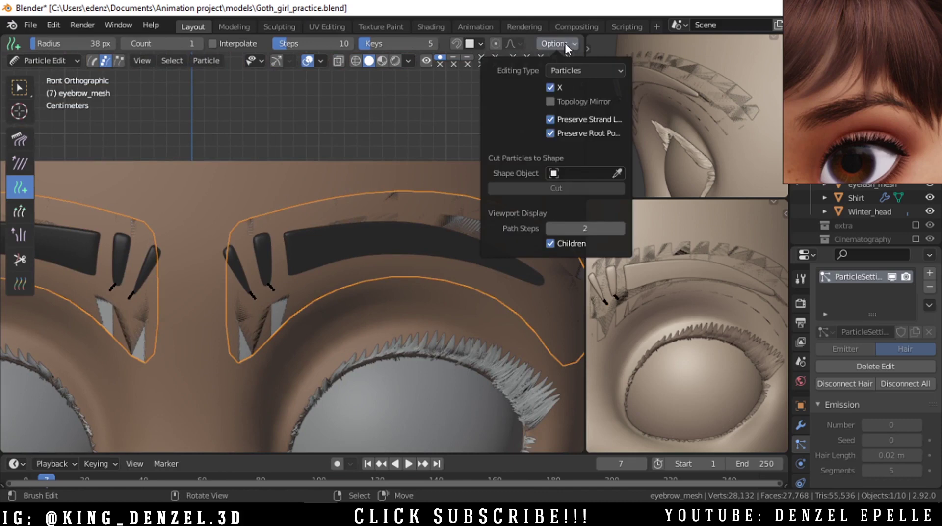
left_click(205, 60)
key("alt+z")
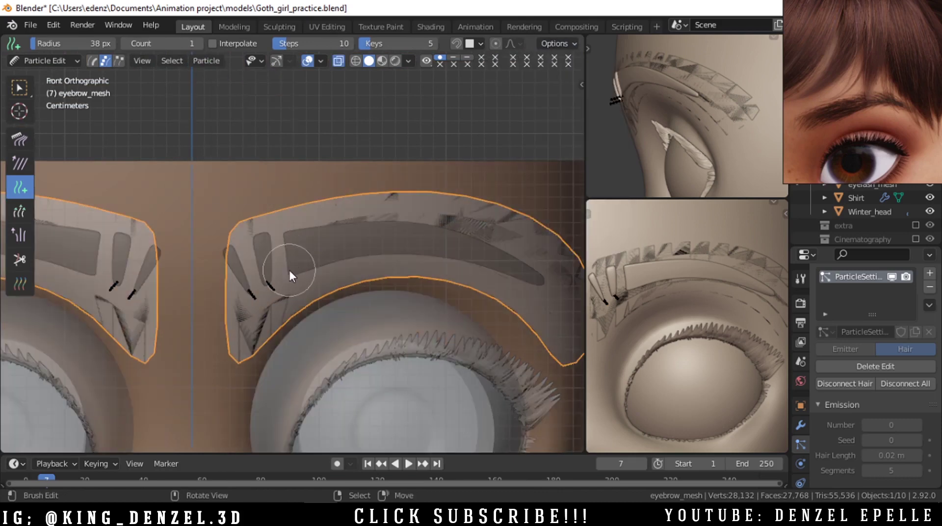
Add rows of hairs over the inner part of the main eyebrow reference shape
left_click(289, 268)
left_click(289, 244)
key("alt+z")
key("alt+z")
left_click(301, 233)
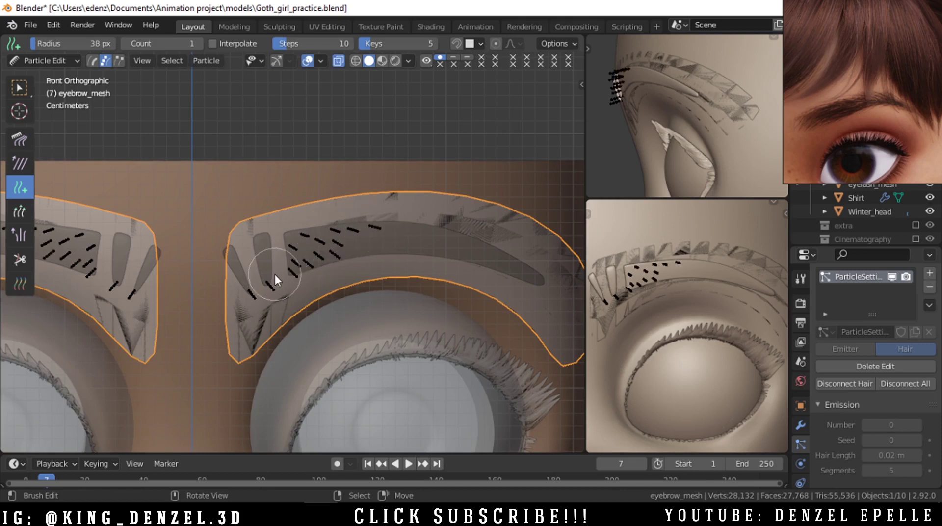
key("ctrl+z")
left_click(278, 250)
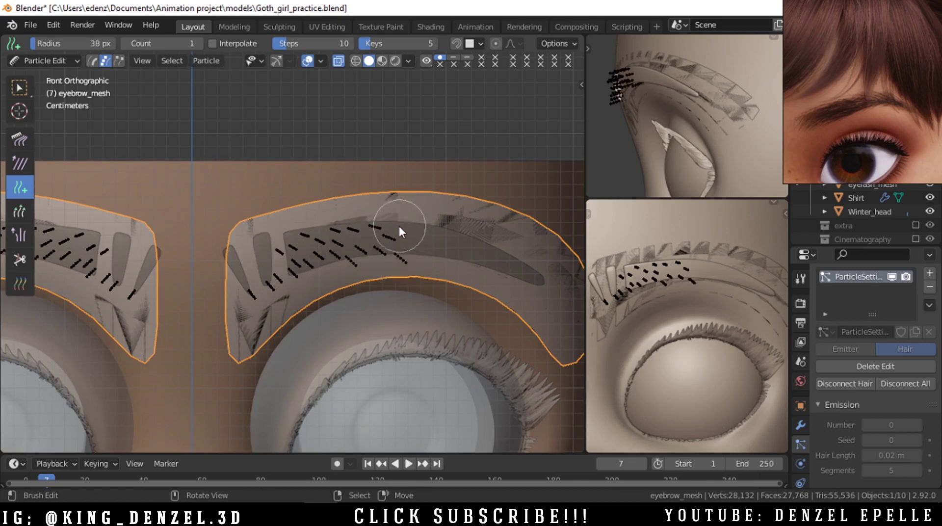
Add more hairs along the middle of the main eyebrow reference shape out to its tail
mouse_move(399, 225)
left_mouse_down()
mouse_move(414, 232)
mouse_move(414, 251)
left_mouse_up()
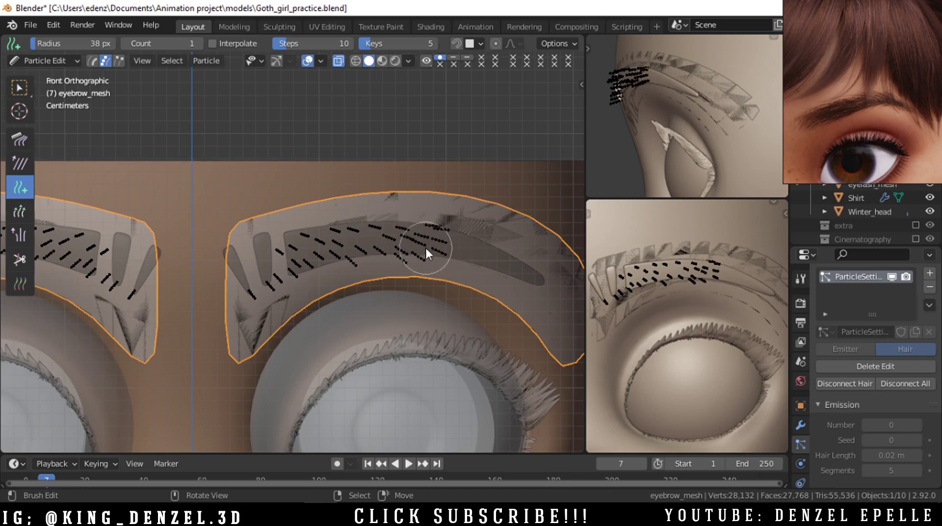
mouse_move(455, 239)
left_mouse_down()
mouse_move(447, 247)
mouse_move(498, 269)
left_mouse_up()
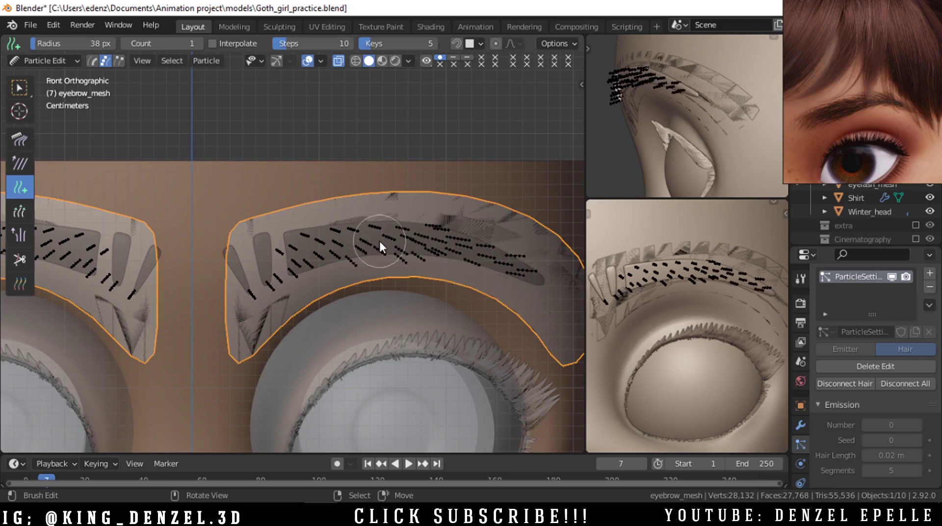
scroll(414, 253, "down", 2)
scroll(460, 226, "up", 3)
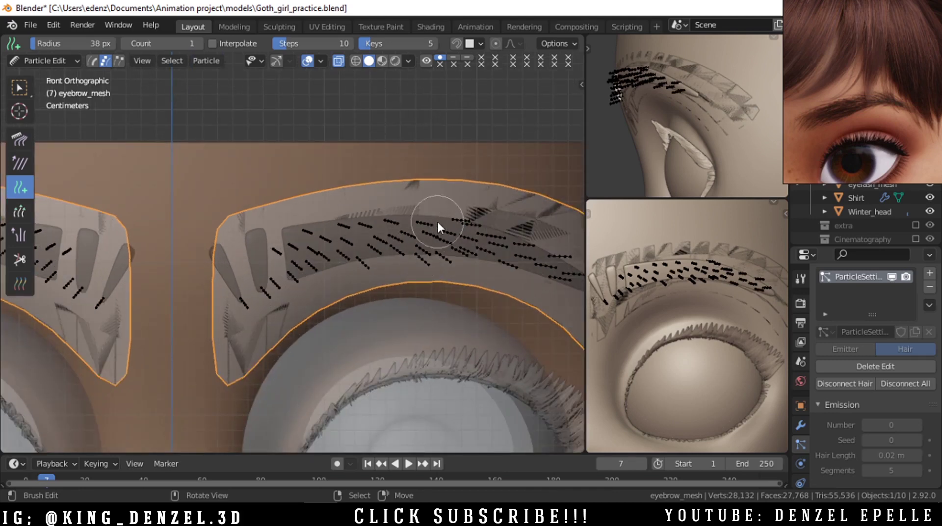
Return the eyebrow mesh to Object Mode and turn off X-ray display
scroll(506, 265, "down", 2)
scroll(413, 263, "up", 1)
scroll(380, 269, "down", 2)
key("ctrl+Tab")
left_click(306, 246)
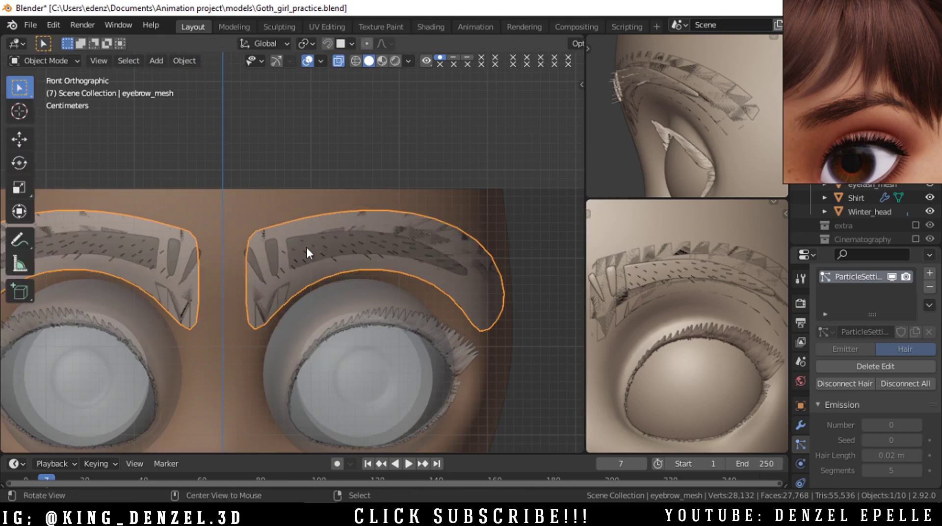
key("alt+z")
scroll(422, 248, "up", 3)
scroll(433, 246, "down", 2)
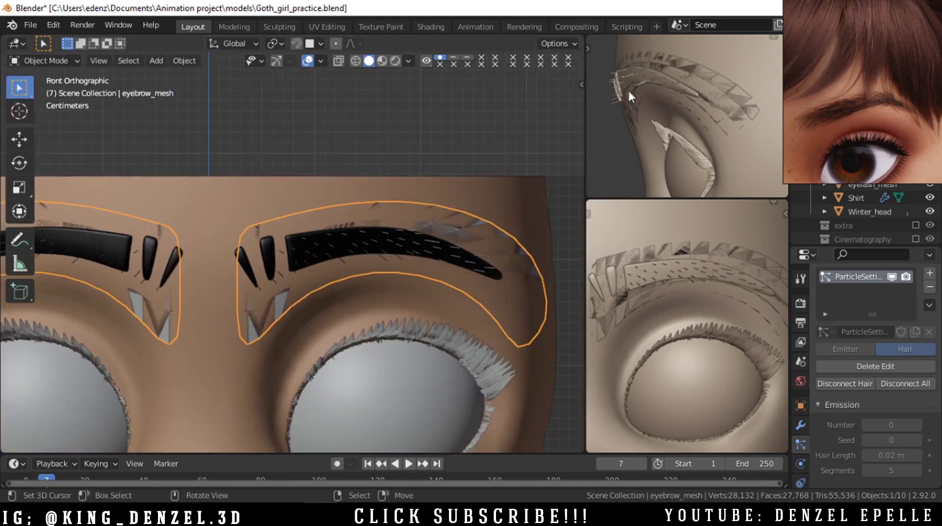
Activate the Annotate tool with its stroke placement set to Surface
left_click(18, 237)
key("n")
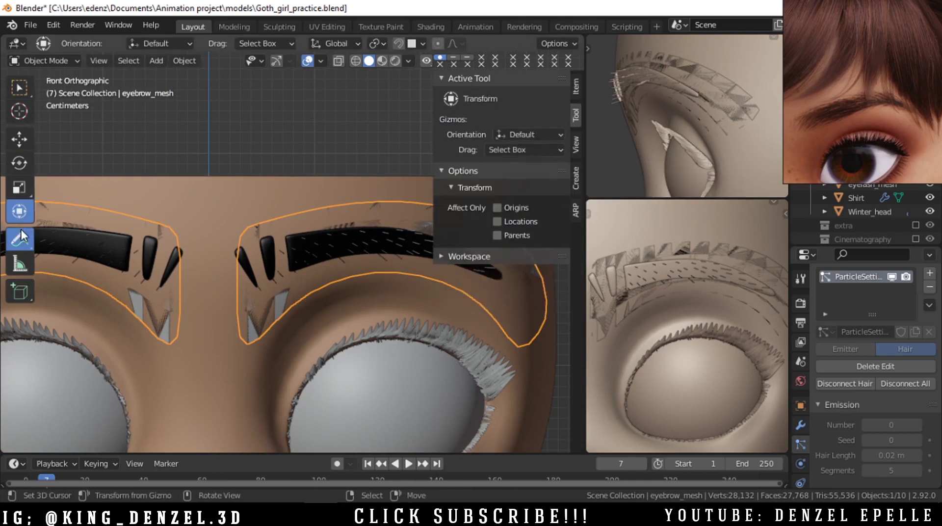
left_click(520, 155)
left_click(523, 202)
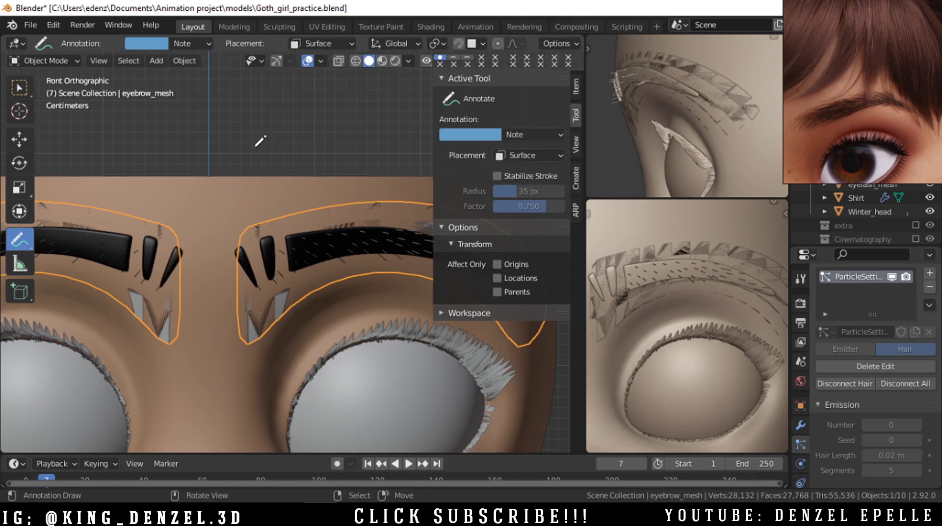
key("n")
Try an annotation stroke along the upper edge of the main eyebrow reference shape, then undo it
left_click_drag(546, 135, 536, 138, "ctrl")
left_click(535, 145, "ctrl")
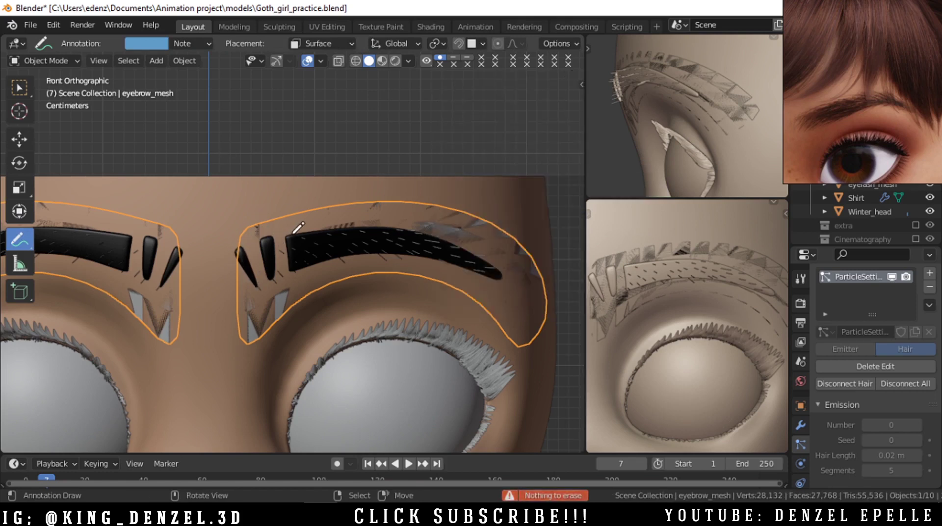
left_click_drag(318, 221, 297, 226, "ctrl")
left_click_drag(372, 222, 404, 224)
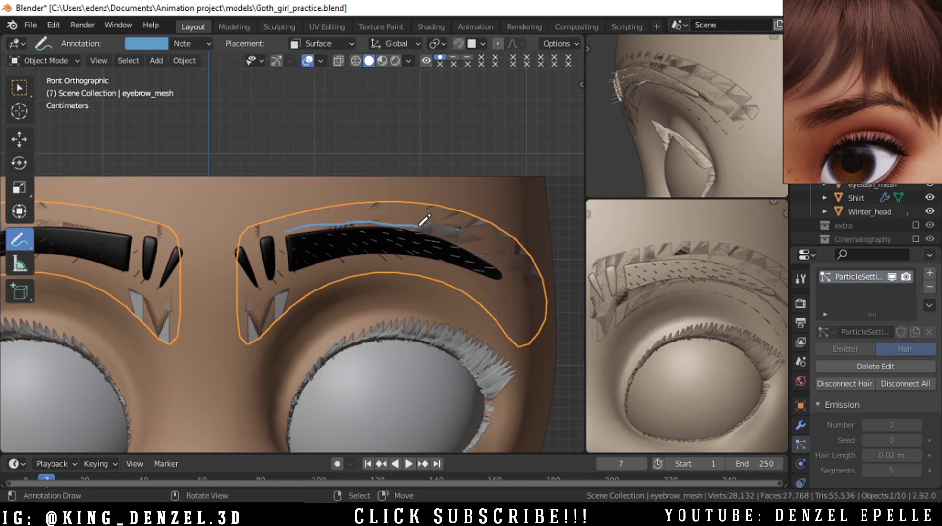
key("ctrl+z")
Set the annotation placement to 3D Cursor, enable Stabilize Stroke, and draw a line along the inner upper edge of the brow
key("n")
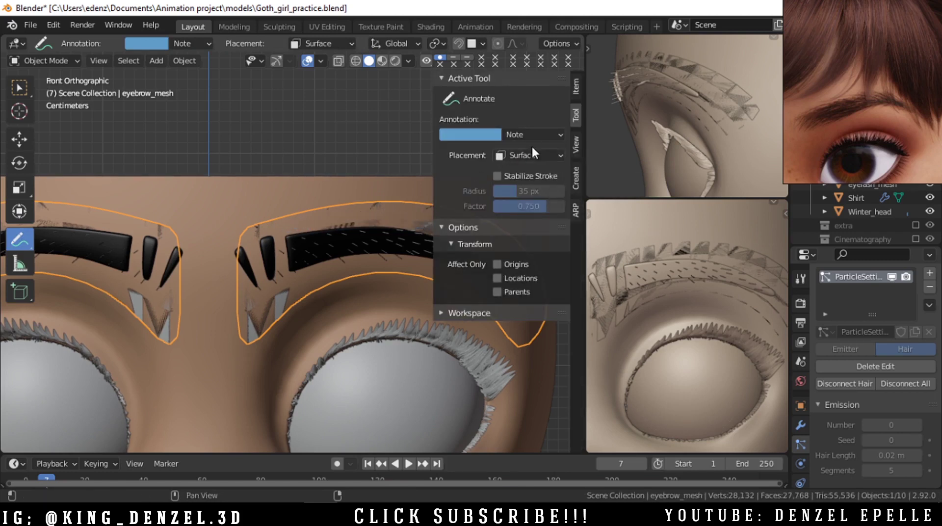
left_click(530, 155)
left_click(511, 187)
left_click(527, 155)
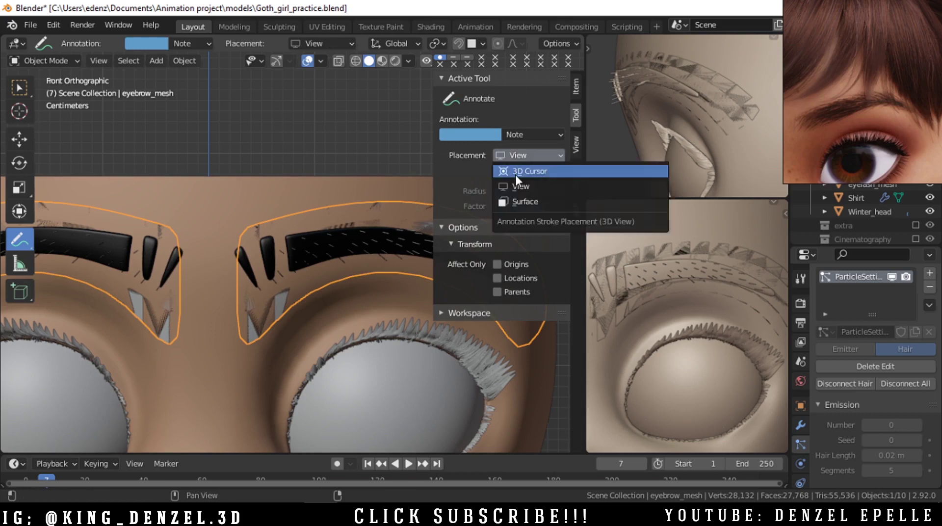
left_click(516, 173)
key("n")
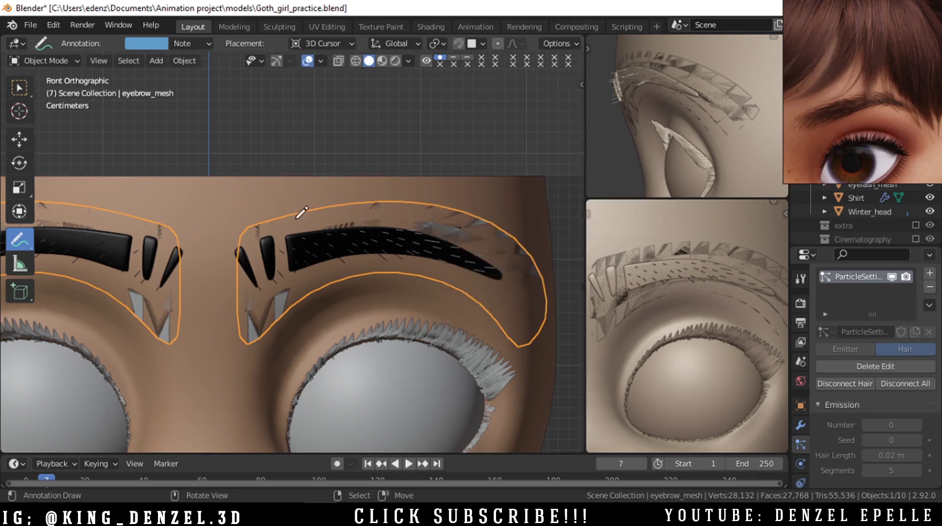
key("n")
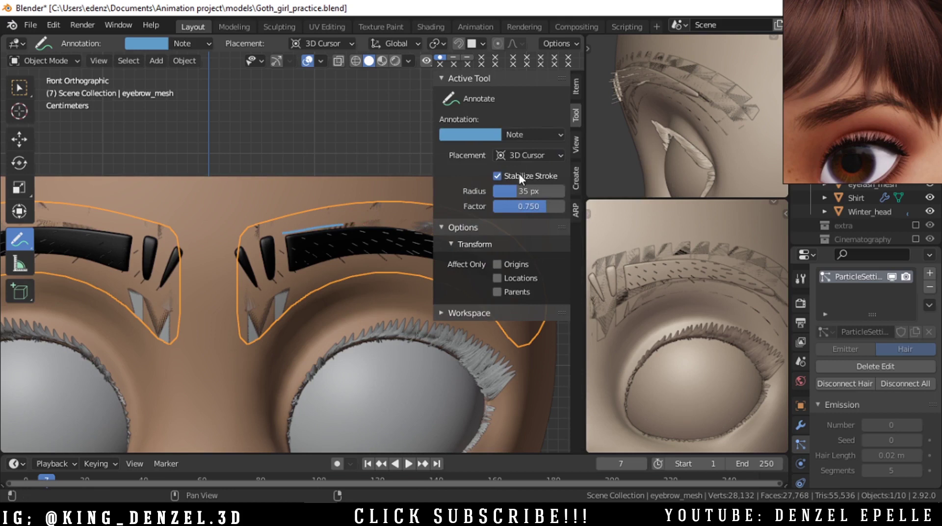
key("n")
Draw hair-direction lines along the brow's inner lower edge, through its middle, and above and below its tail
left_click_drag(330, 265, 369, 258)
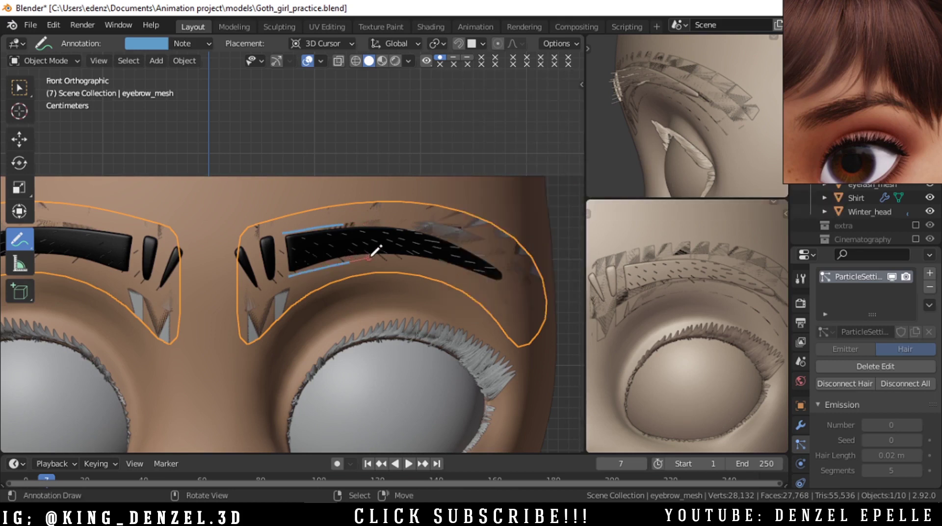
left_click_drag(464, 236, 495, 259)
left_click_drag(377, 239, 457, 254)
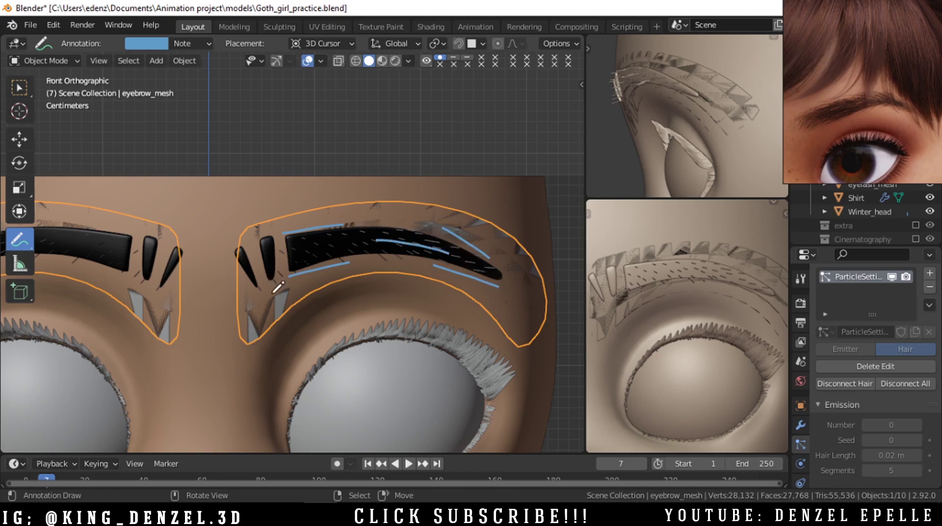
Erase the two innermost direction lines on the main brow, redraw them rising and curved, and add lines on the two small inner shapes
mouse_move(343, 266)
left_mouse_down("ctrl")
mouse_move(301, 265)
mouse_move(342, 224)
left_mouse_up("ctrl")
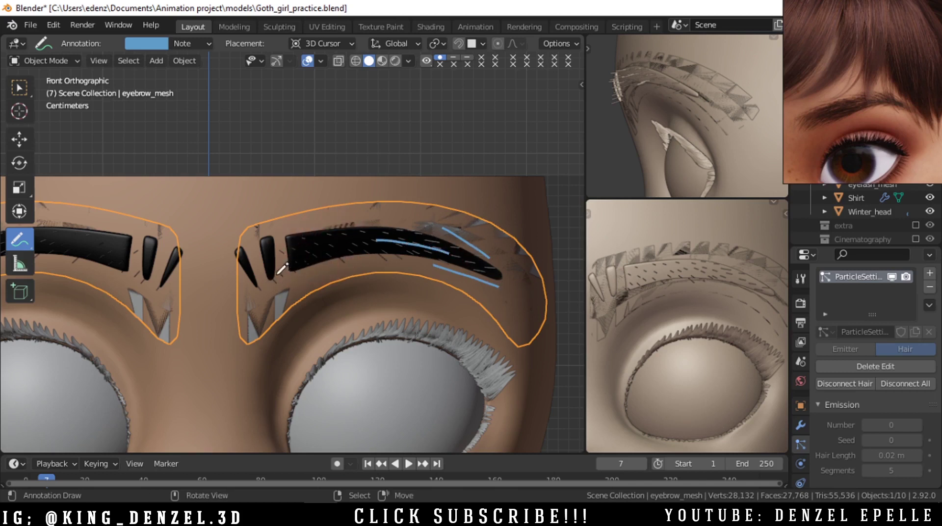
left_click_drag(286, 279, 350, 248)
left_click_drag(283, 250, 405, 230)
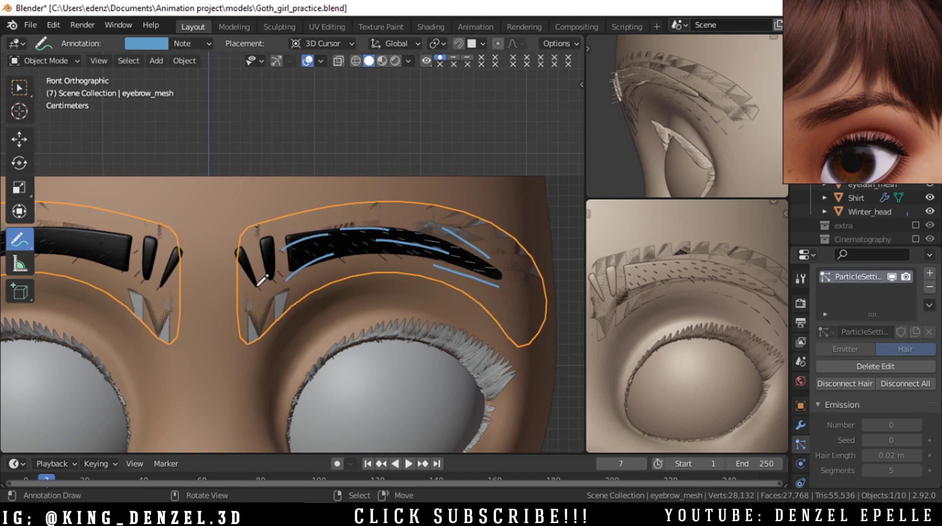
left_click_drag(254, 273, 236, 252)
left_click_drag(269, 279, 277, 234)
Set the stroke stabilizer radius to 15 px and add arrowheads to the lines on the two small inner shapes
key("n")
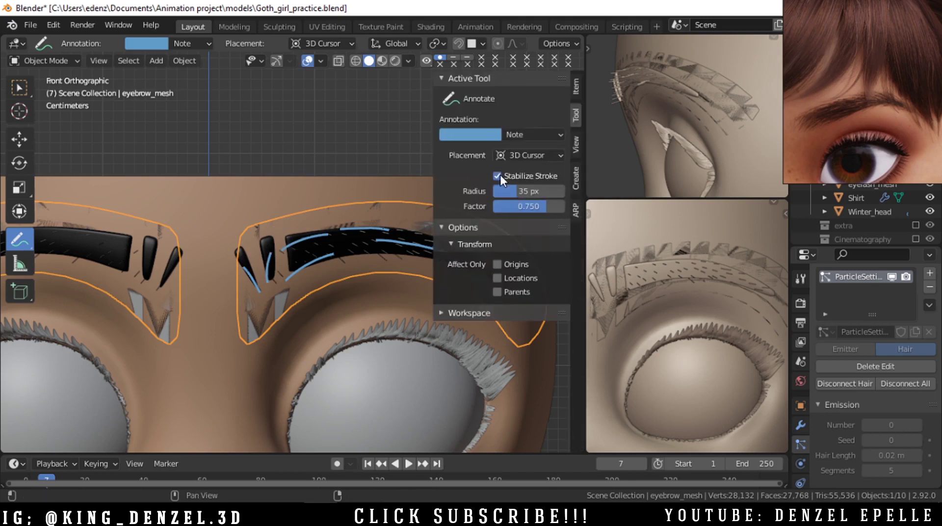
key("n")
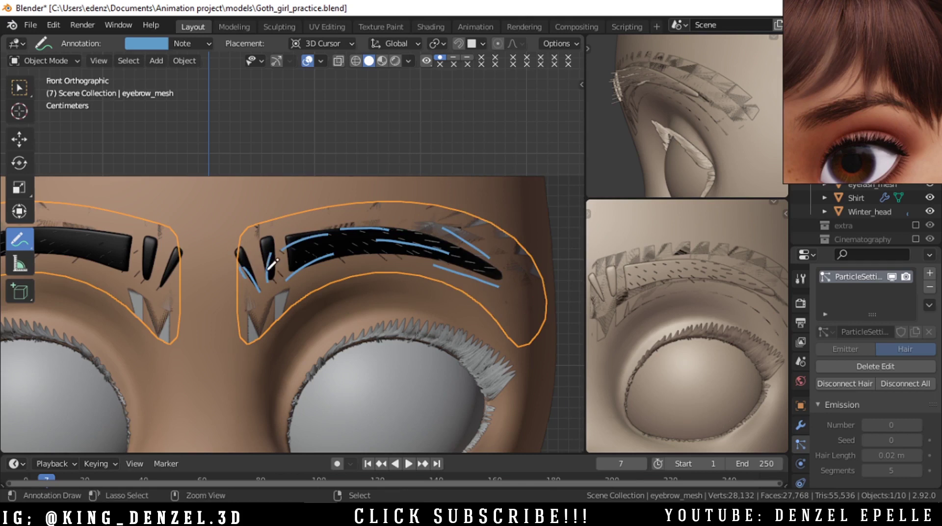
key("n")
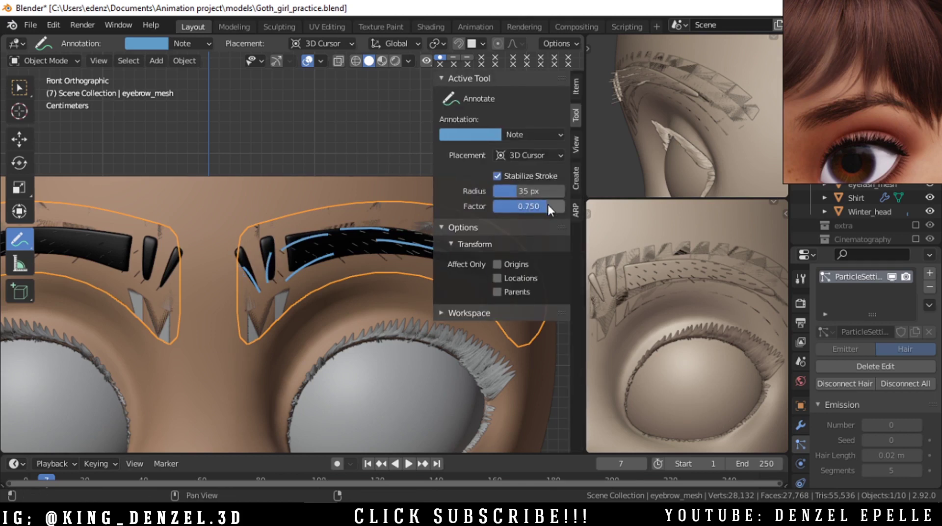
left_click(522, 190)
type("15")
key("Return")
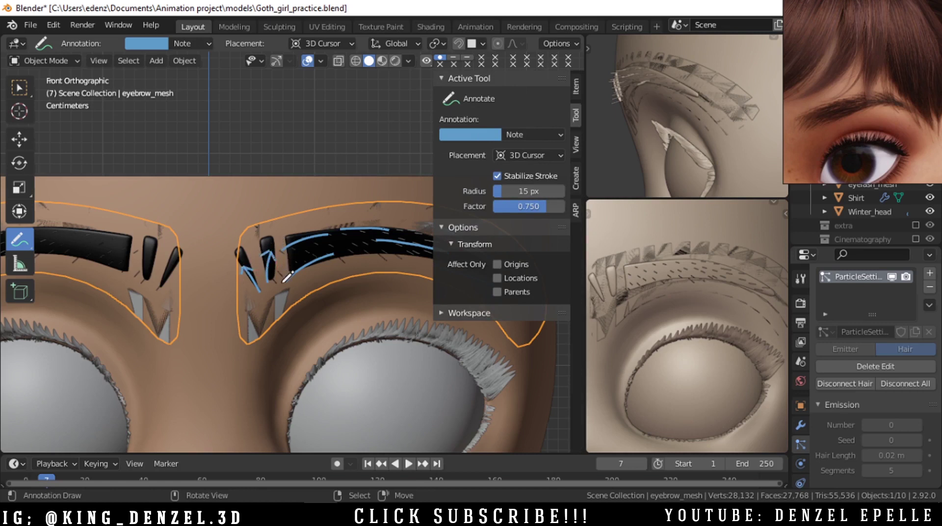
Reduce the stroke stabilizer radius to 5 px and add arrowheads to the direction lines on the main brow shape
key("n")
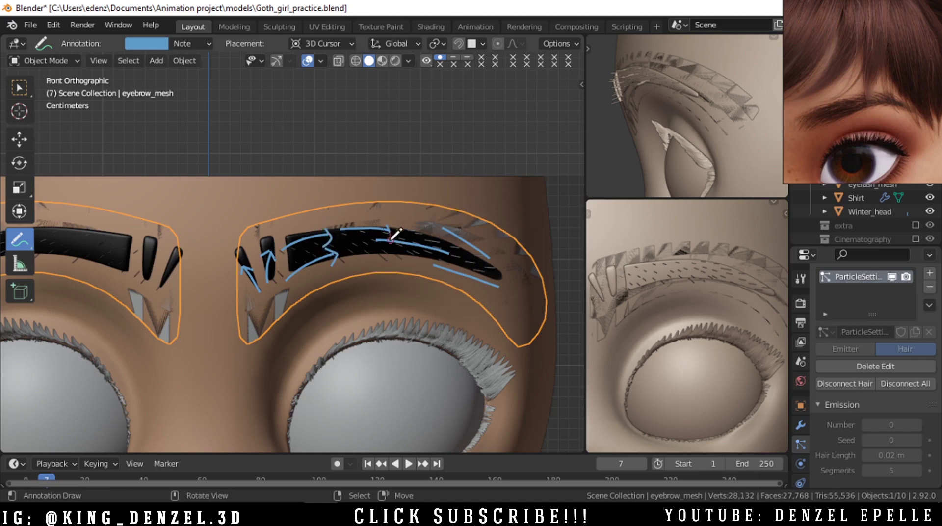
key("n")
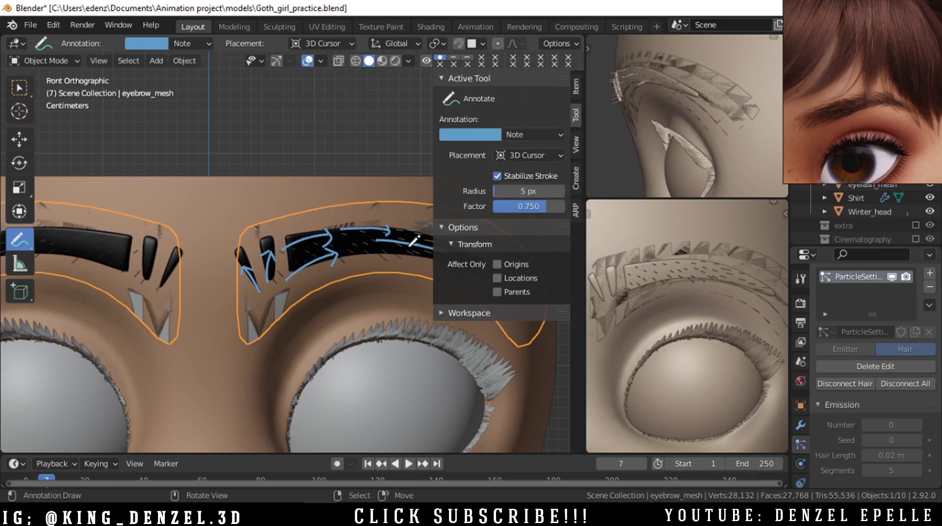
key("n")
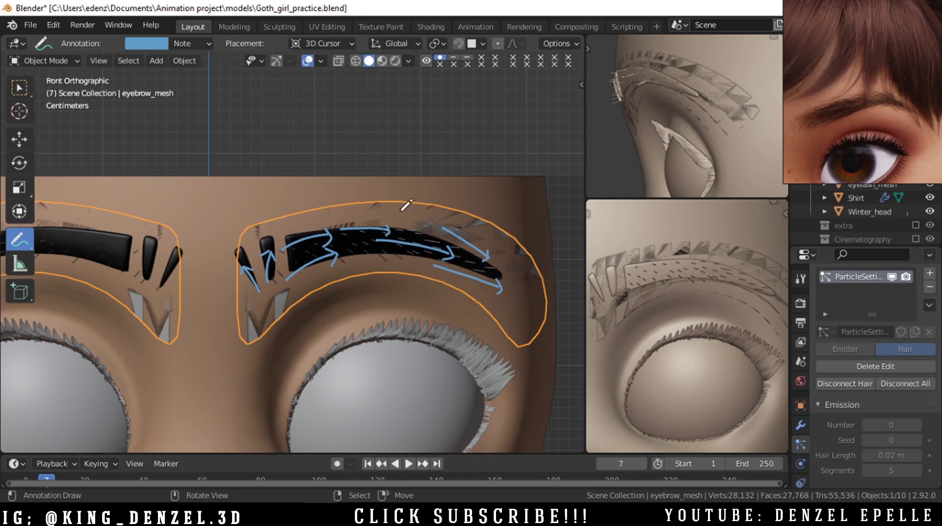
Change the colour of the direction arrows' annotation layer to light cyan
left_click_drag(271, 209, 239, 260)
left_click(151, 43)
mouse_move(181, 151)
left_mouse_down()
mouse_move(182, 159)
mouse_move(181, 103)
mouse_move(194, 98)
mouse_move(187, 84)
left_mouse_up()
Add a second annotation layer and set its colour to red
key("n")
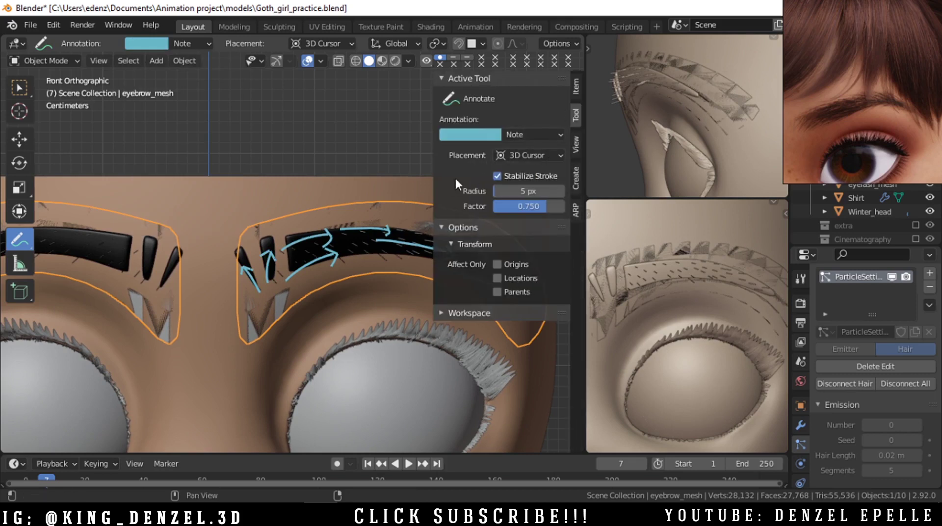
left_click(526, 134)
left_click(622, 178)
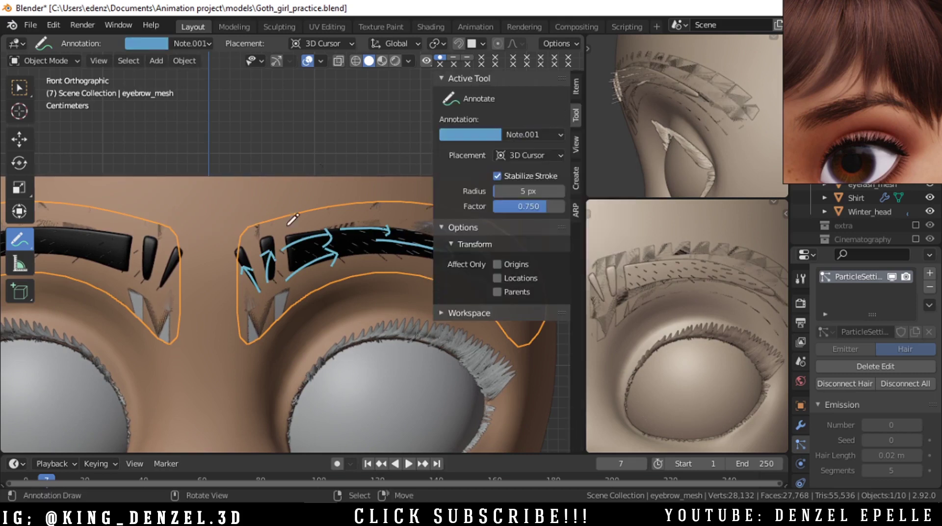
key("n")
left_click(147, 43)
left_click_drag(187, 120, 184, 156)
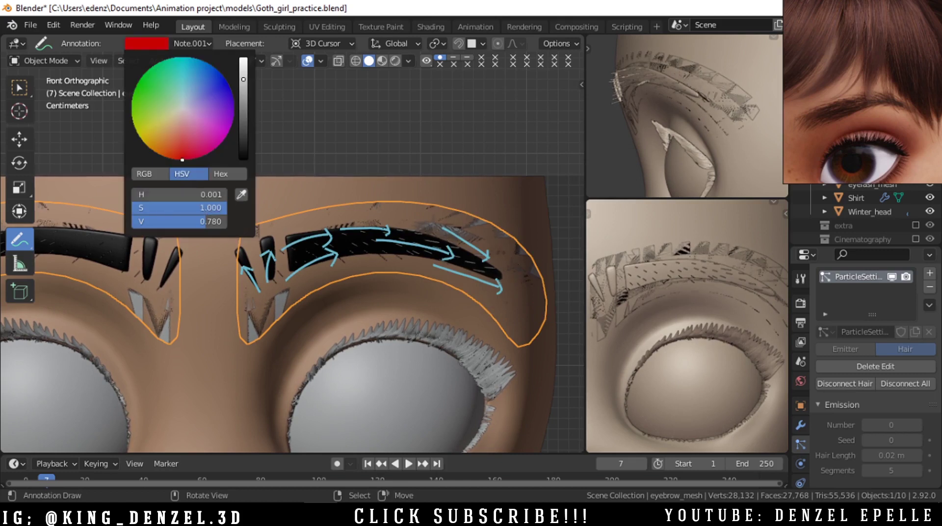
Circle the middle section of the main brow shape in red
left_click_drag(260, 207, 228, 262)
key("ctrl+z")
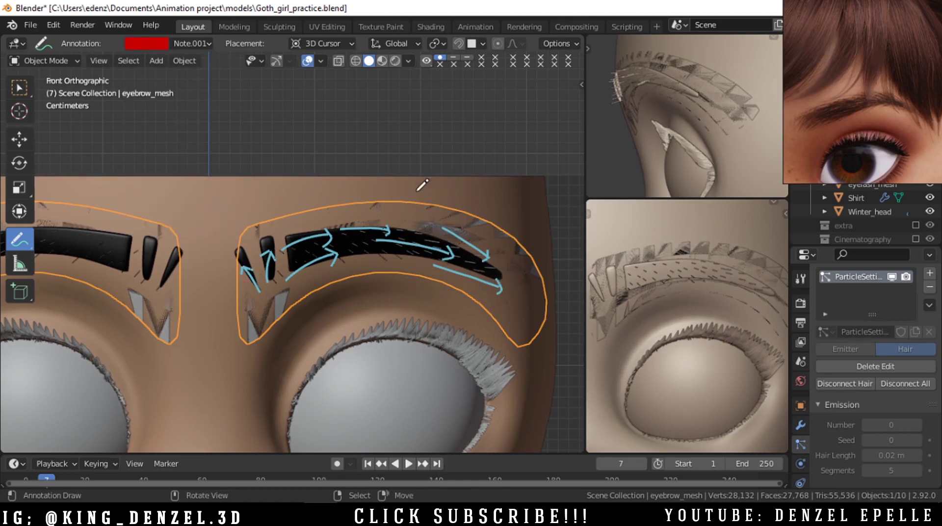
left_click_drag(411, 199, 373, 253)
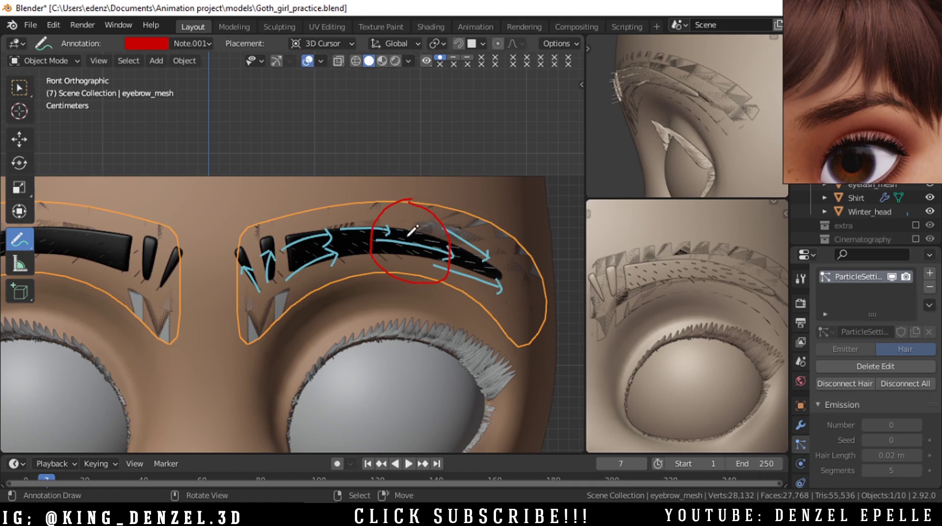
Add another annotation layer and set its colour to green
key("n")
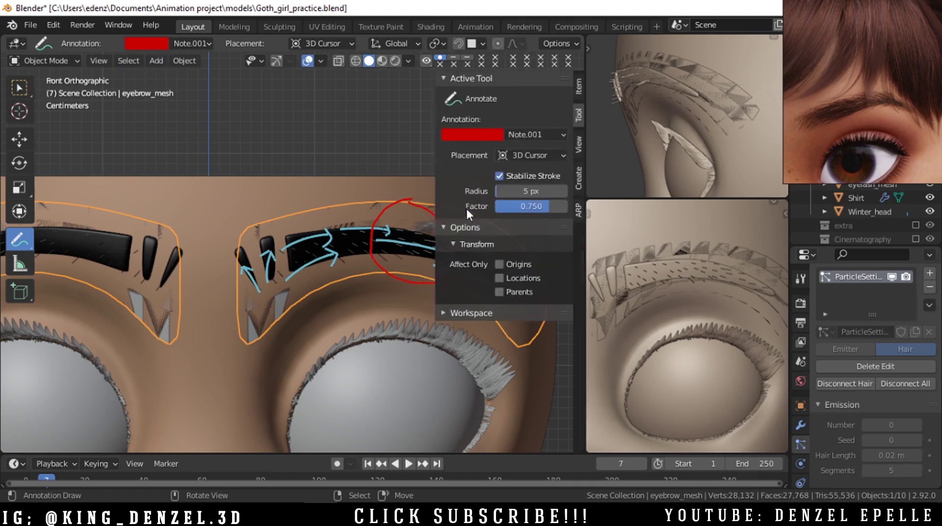
left_click(541, 136)
left_click(623, 181)
key("n")
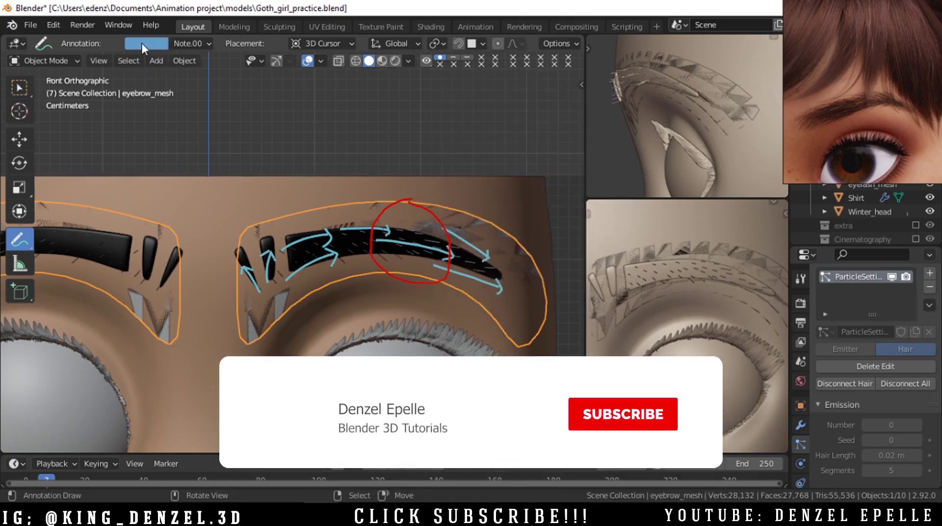
left_click(141, 43)
left_click_drag(161, 88, 141, 84)
Circle the two small inner shapes and the brow's tail in green
mouse_move(248, 227)
left_mouse_down()
mouse_move(258, 297)
mouse_move(290, 260)
mouse_move(267, 230)
left_mouse_up()
left_click_drag(492, 235, 476, 235)
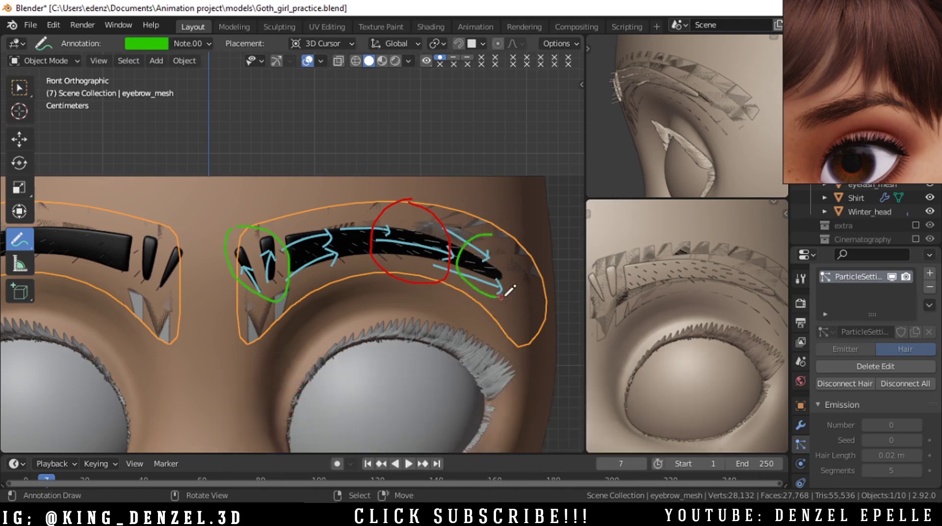
left_click_drag(501, 296, 490, 236)
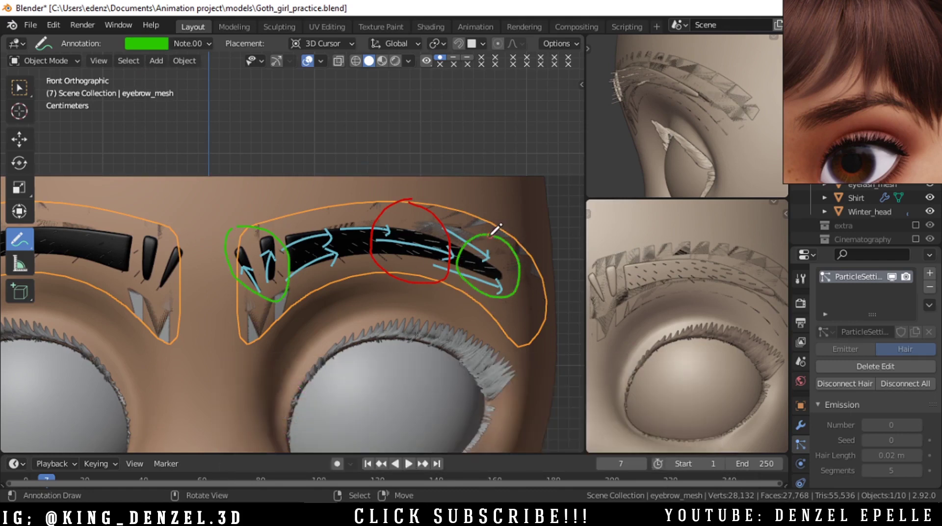
Add another annotation layer in the default blue and circle the inner section of the main brow shape with it
left_click(185, 46)
left_click(140, 123)
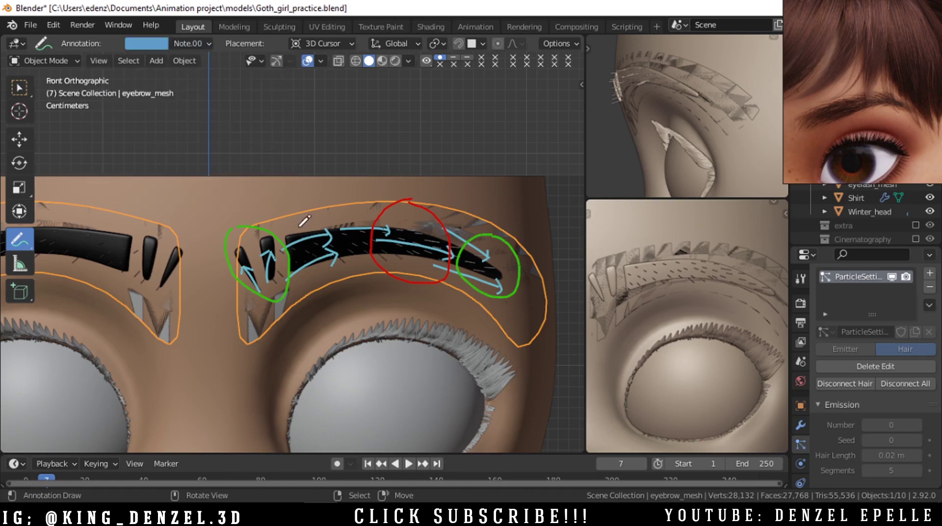
left_click_drag(280, 237, 336, 212)
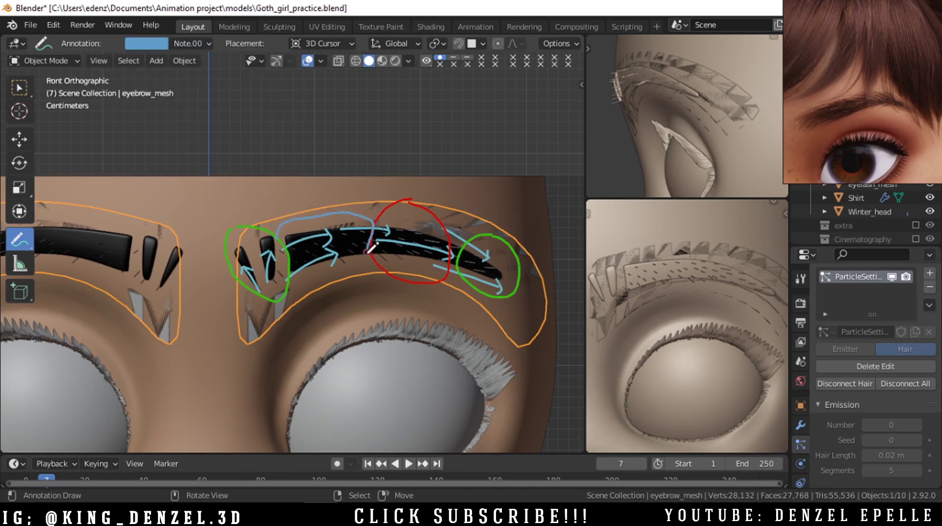
left_click_drag(369, 249, 303, 266)
scroll(459, 246, "down", 4)
scroll(432, 280, "up", 5)
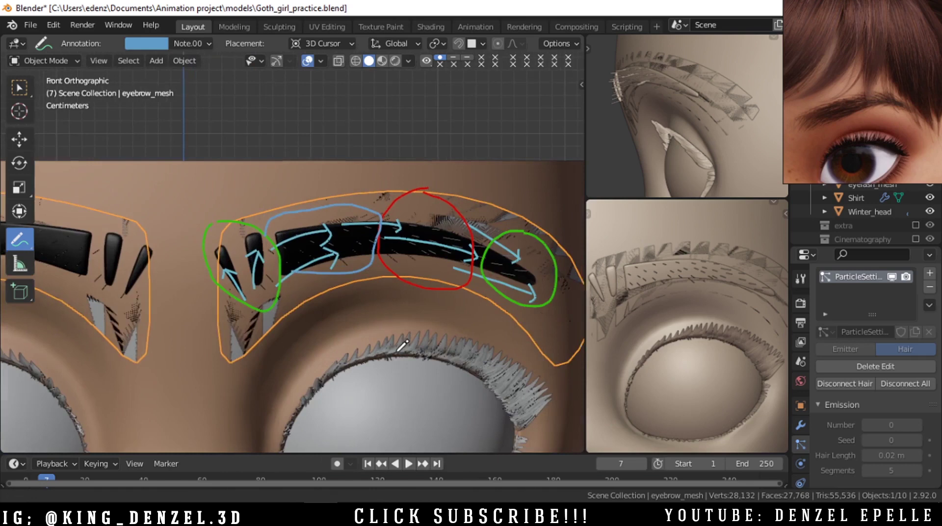
scroll(428, 283, "down", 1)
mouse_move(428, 284)
middle_mouse_down("shift")
mouse_move(393, 284)
mouse_move(410, 275)
middle_mouse_up("shift")
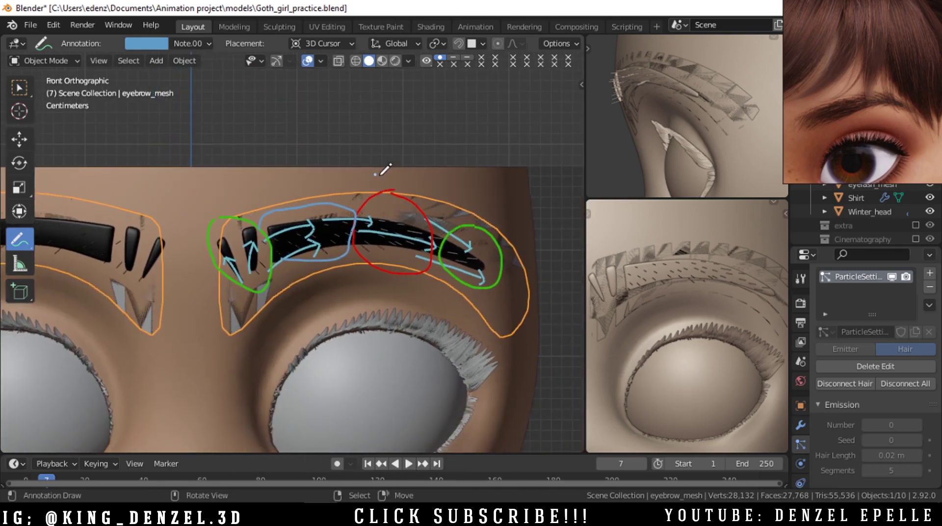
scroll(394, 254, "down", 1)
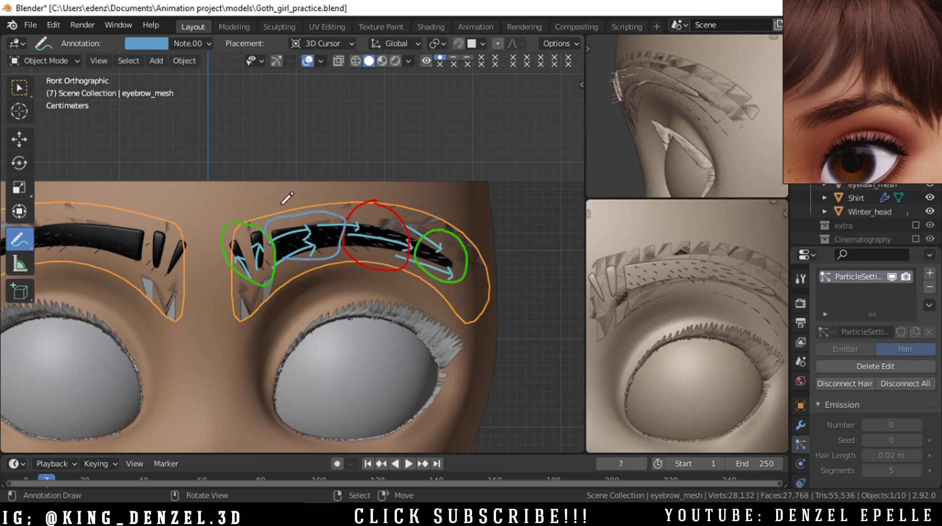
Change the colour of the annotation layer around the inner brow section to a darker blue
left_click(145, 43)
left_click_drag(201, 81, 212, 65)
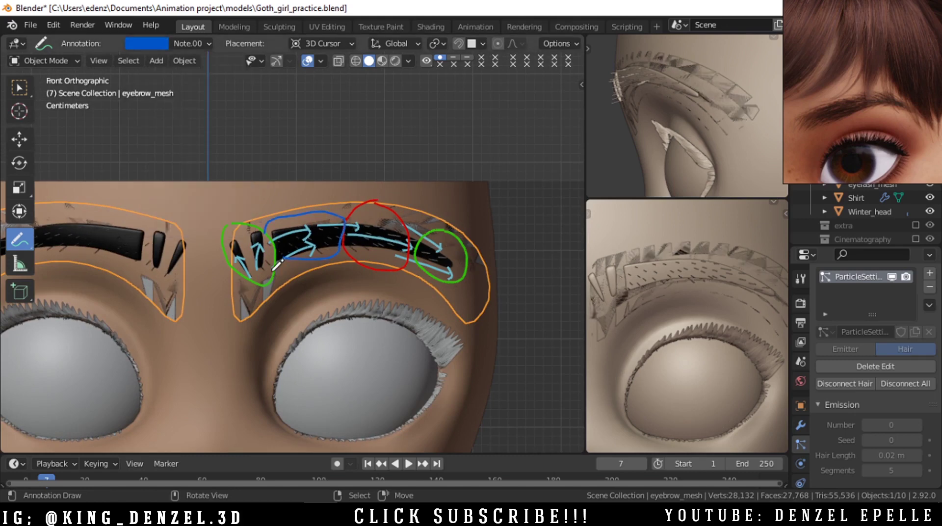
scroll(438, 267, "down", 3)
scroll(434, 270, "up", 3)
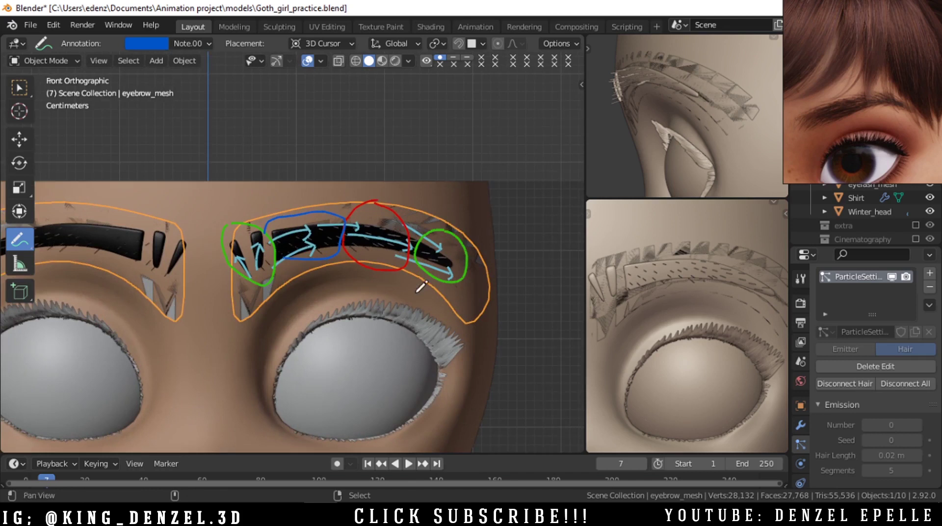
middle_click_drag(416, 290, 391, 286, "shift")
Hide the dark blue, green and red annotation layers and show them again
left_click(192, 45)
left_click_drag(255, 95, 258, 116)
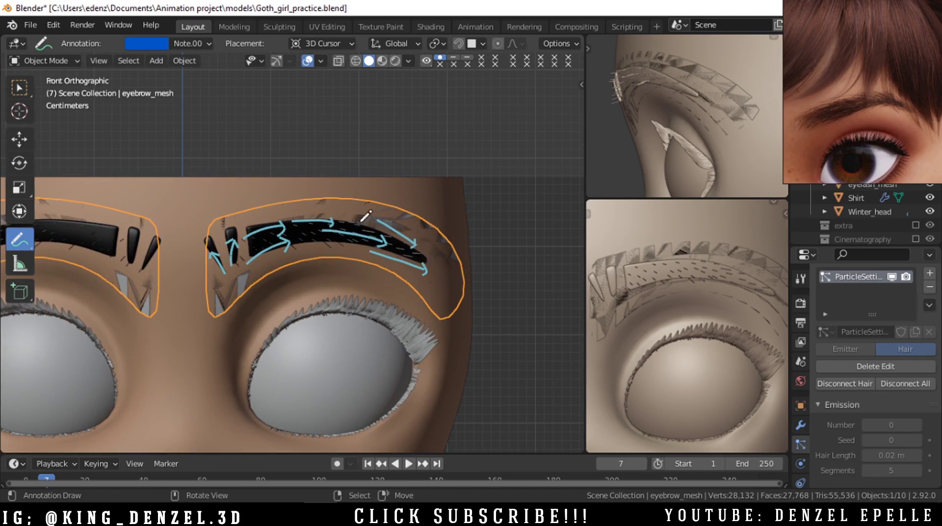
left_click(192, 43)
left_click(255, 105)
left_click(256, 104)
left_click(256, 119)
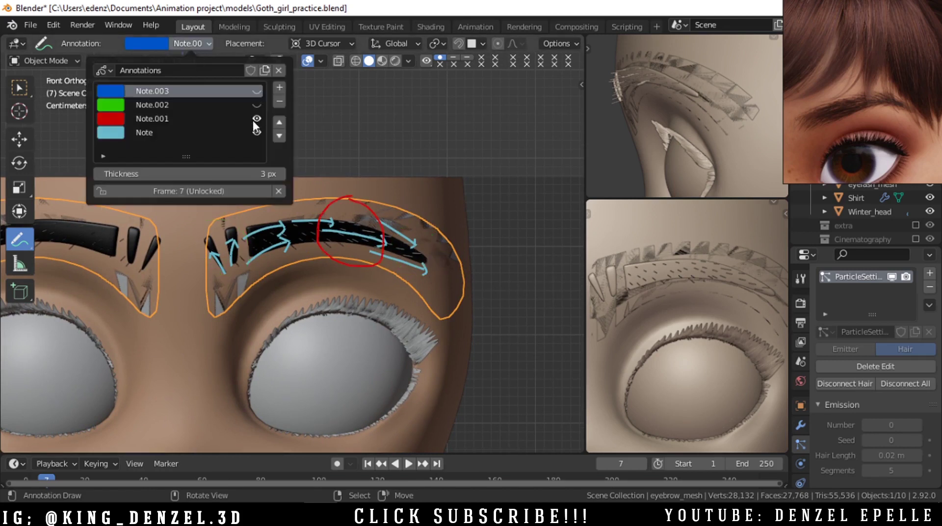
left_click(256, 104)
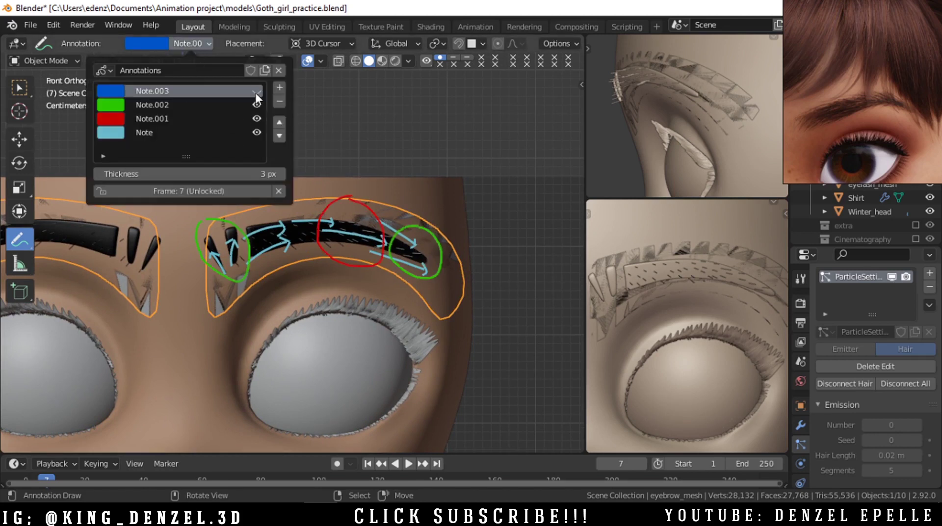
left_click(255, 93)
left_click(18, 139)
scroll(373, 259, "down", 2)
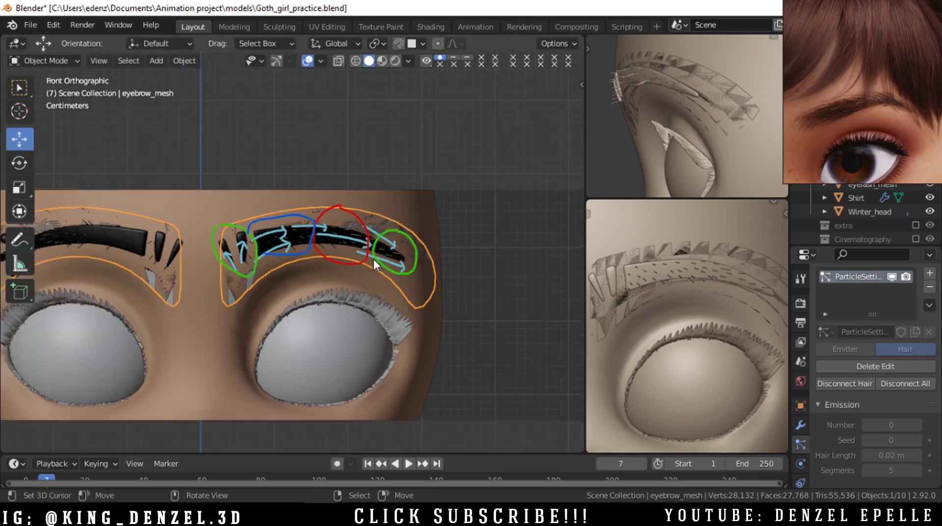
key("ctrl+Tab")
left_click(289, 319)
scroll(313, 253, "up", 5)
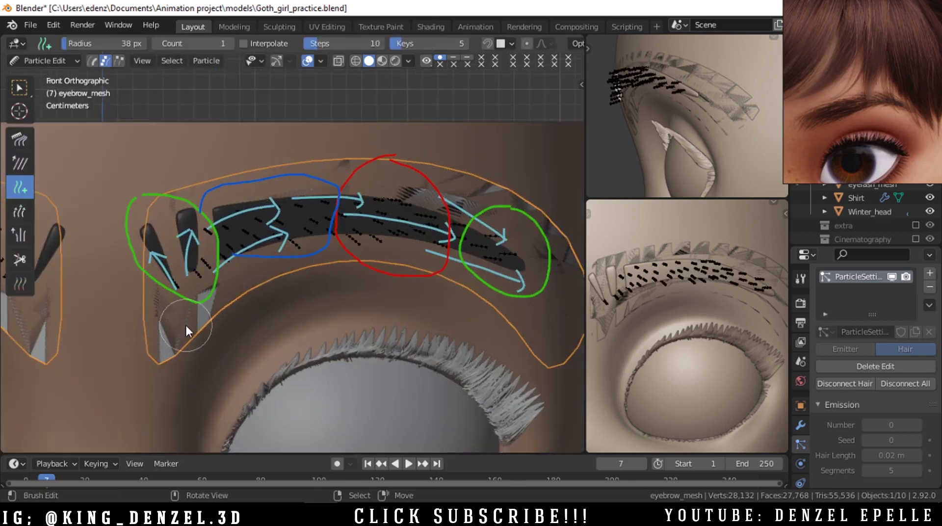
key("ctrl+Tab")
left_click(100, 288)
Hide the dark blue, green and red circle annotations and make the light blue flow-arrow layer, Note, the active one
left_click(19, 239)
left_click(199, 44)
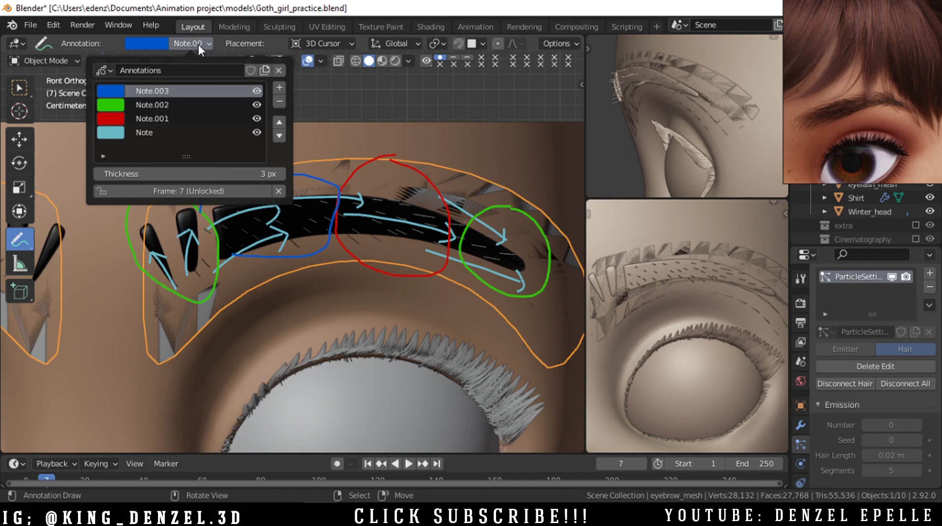
left_click_drag(256, 91, 257, 119)
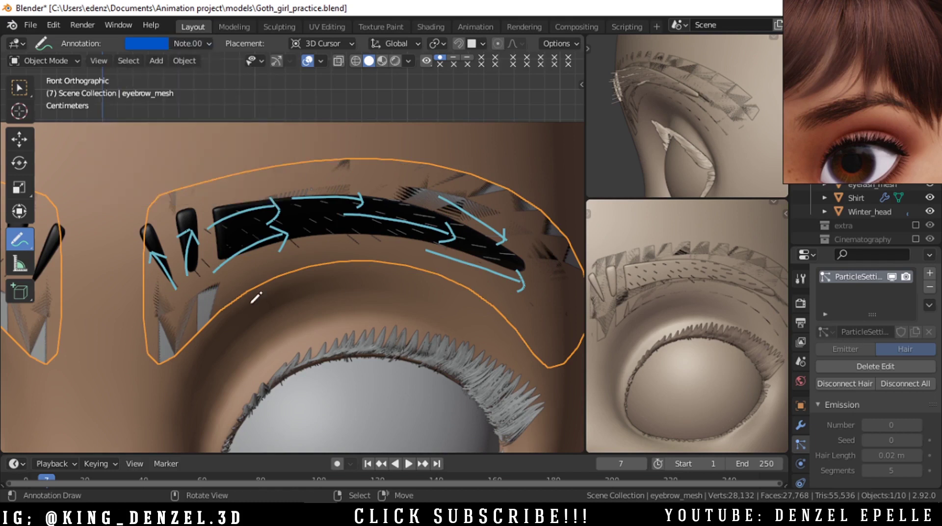
key("ctrl+Tab")
left_click(181, 303)
left_click(192, 43)
left_click(148, 133)
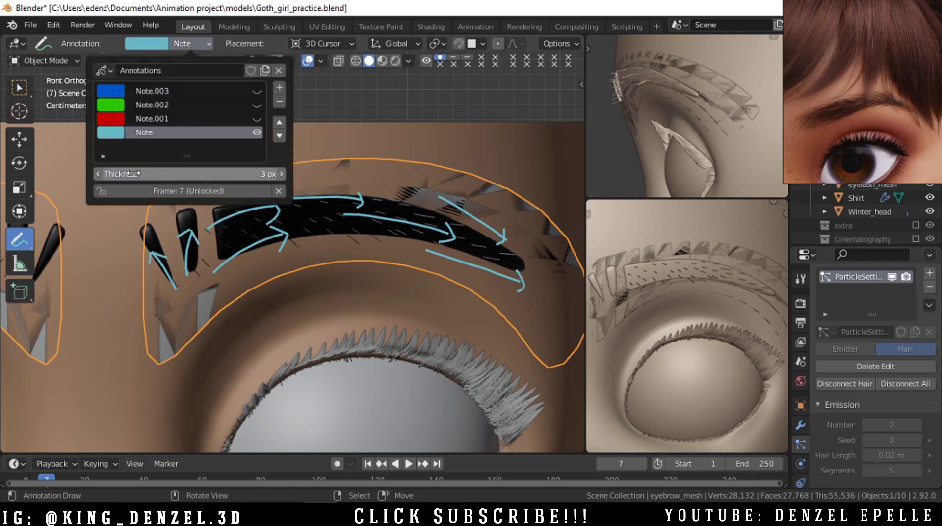
In Particle Edit mode, comb the innermost brow hairs along the flow arrow with a Comb brush of 22 px radius
key("ctrl+Tab")
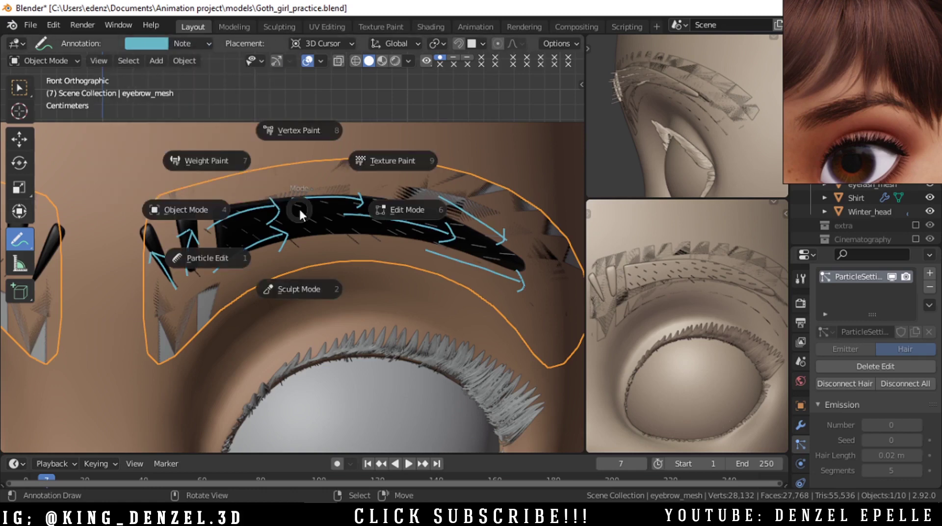
left_click(210, 259)
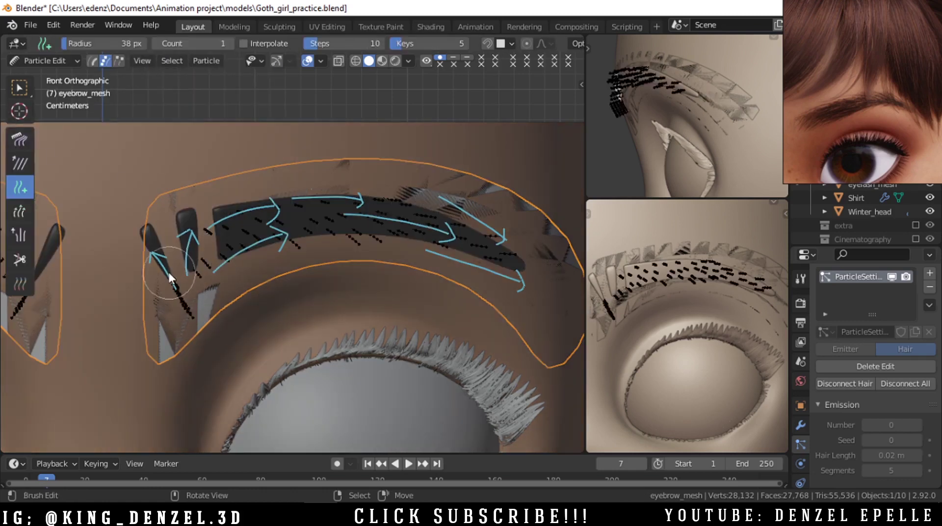
left_click(20, 140)
key("f")
left_click(171, 296)
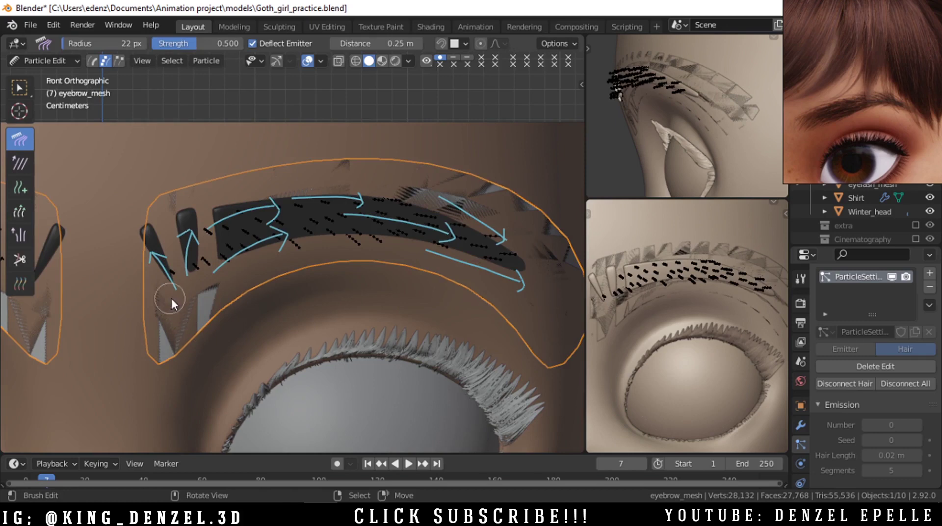
left_click_drag(171, 297, 173, 285)
key("alt+z")
key("alt+z")
Move the reference photo aside and hide the eyebrows_ref object
right_click_drag(876, 150, 852, 149)
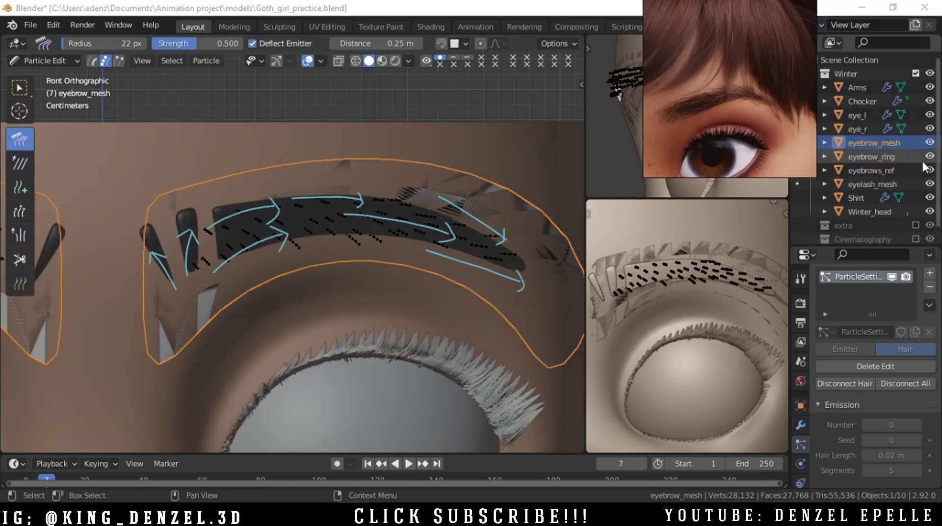
left_click(931, 169)
left_click_drag(829, 141, 894, 130)
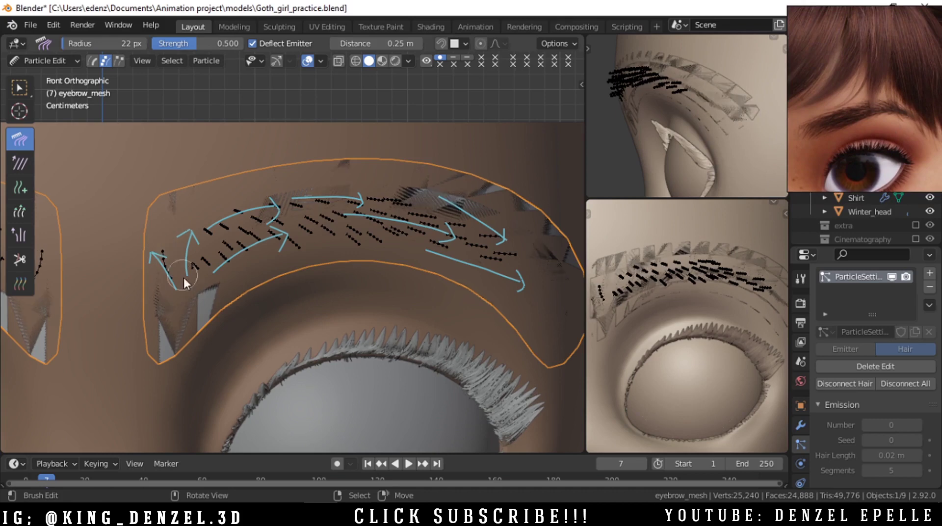
Enlarge the Comb brush to a 50 px radius and comb the hairs along the whole brow upright
key("f")
left_click(223, 295)
scroll(223, 295, "down", 3)
mouse_move(222, 294)
left_mouse_down()
mouse_move(251, 266)
mouse_move(272, 287)
mouse_move(314, 264)
mouse_move(365, 183)
mouse_move(382, 253)
mouse_move(297, 222)
mouse_move(409, 231)
left_mouse_up()
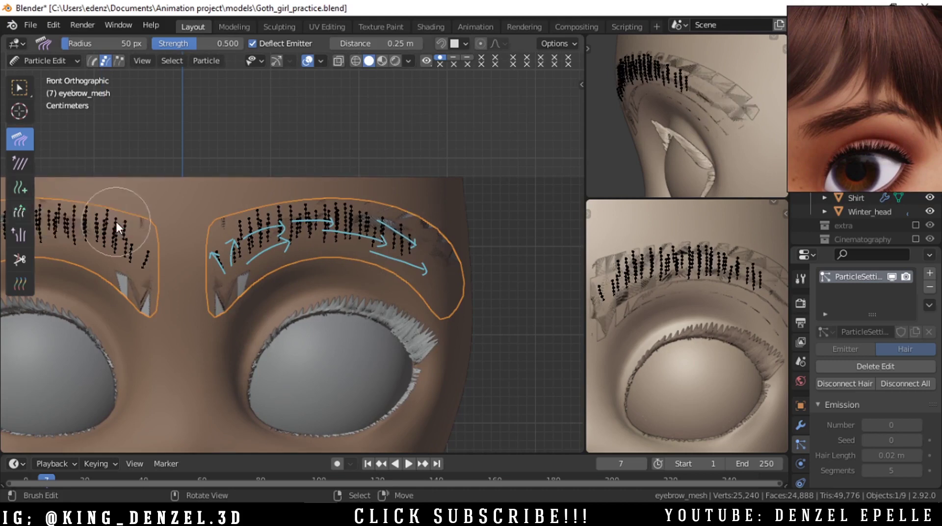
Adjust the hair lengths along the brow using the Length brush set to Grow with a 50 px radius
left_click(17, 212)
scroll(353, 238, "up", 2)
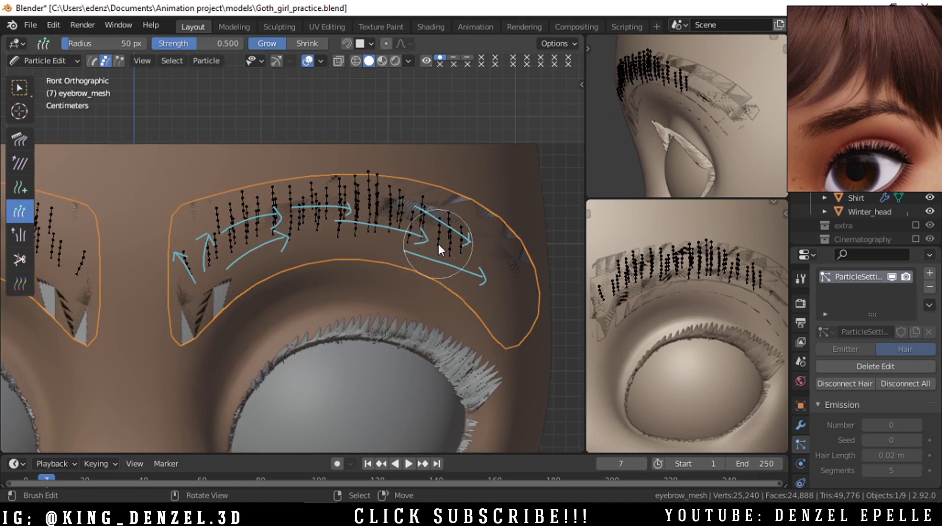
left_click_drag(438, 242, 289, 211)
left_click_drag(240, 184, 326, 166, "shift")
Comb the brow hairs outward along the flow arrows so they follow the brow's arch down to the tail
left_click(20, 140)
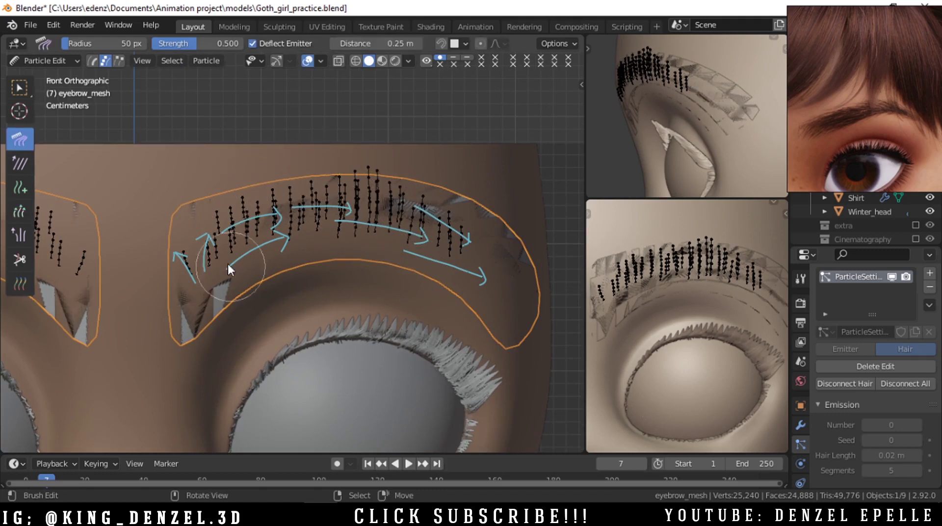
mouse_move(228, 261)
left_mouse_down()
mouse_move(221, 232)
mouse_move(234, 213)
mouse_move(234, 227)
mouse_move(251, 229)
mouse_move(271, 268)
mouse_move(373, 207)
mouse_move(294, 241)
mouse_move(417, 192)
mouse_move(279, 216)
mouse_move(378, 197)
mouse_move(494, 266)
mouse_move(470, 248)
mouse_move(477, 257)
mouse_move(423, 252)
mouse_move(411, 202)
mouse_move(384, 196)
mouse_move(465, 246)
left_mouse_up()
key("ctrl+z")
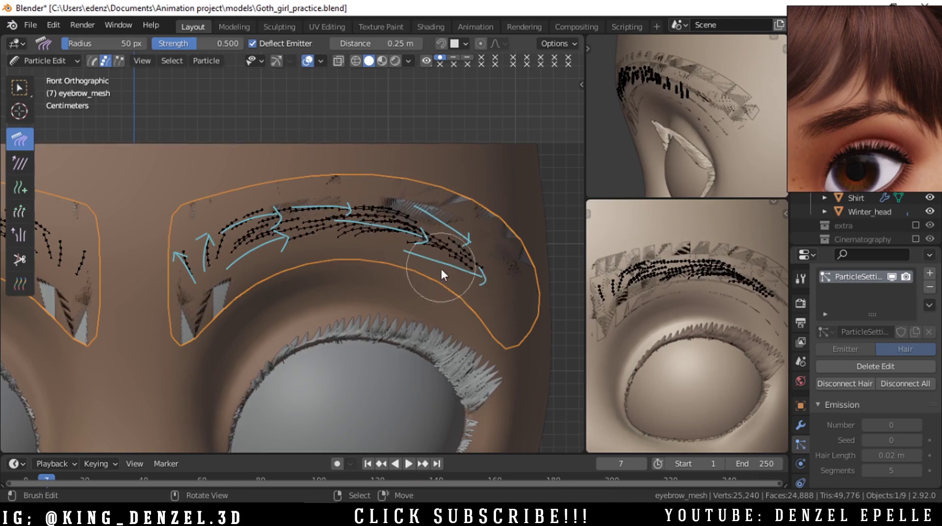
Move a hair point near the brow's tail outward and down along the flow arrow
left_click(20, 163)
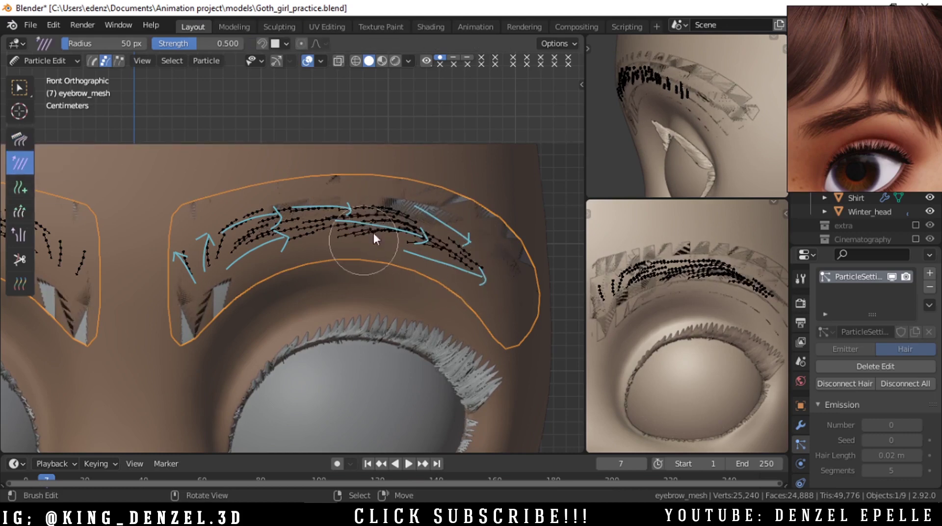
left_click(24, 141)
scroll(467, 273, "up", 4)
middle_click_drag(467, 273, 377, 291, "shift")
right_click_drag(386, 282, 469, 294)
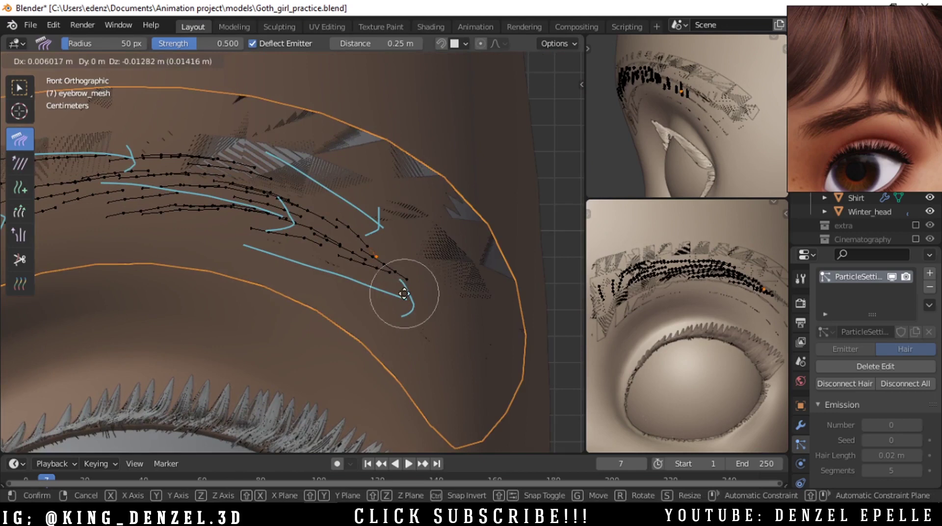
scroll(386, 280, "down", 5)
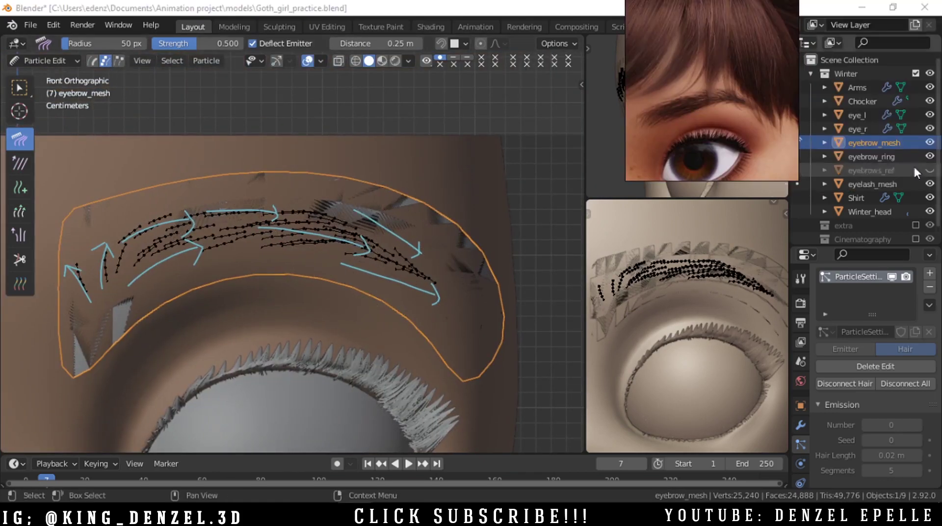
Toggle the visibility of eyebrows_ref and eyebrow_mesh to compare the combed hairs with the brow guide shape
left_click(929, 170)
left_click(929, 171)
left_click(929, 170)
left_click(930, 171)
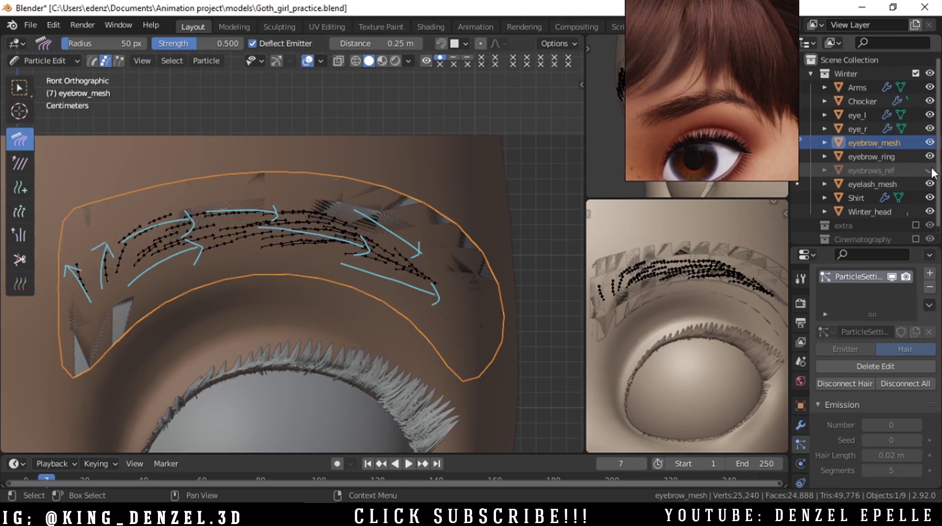
left_click(929, 171)
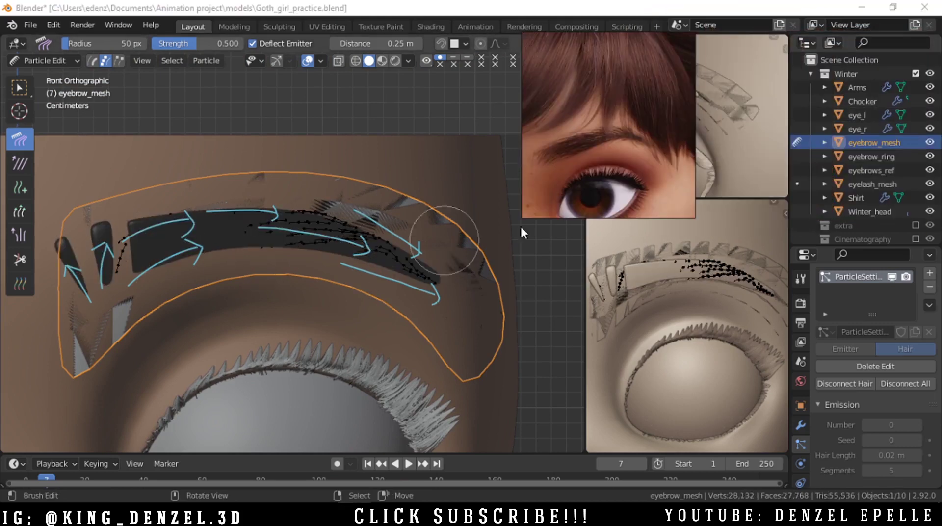
left_click(929, 143)
left_click(930, 143)
left_click(930, 171)
left_click_drag(653, 150, 921, 112)
Comb the outer brow hairs down toward the tail along the flow arrows
left_click(258, 312)
middle_click_drag(350, 272, 389, 264, "shift")
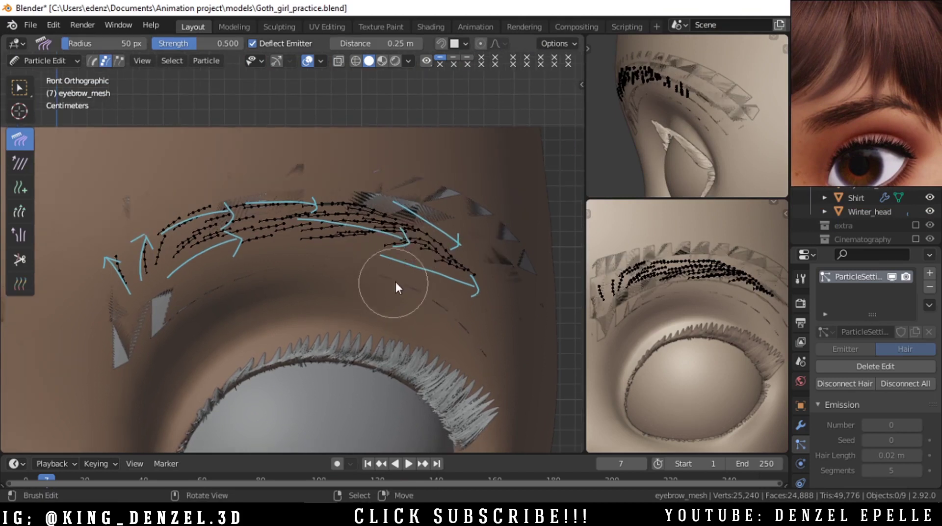
left_click_drag(374, 213, 475, 253)
mouse_move(373, 212)
left_mouse_down()
mouse_move(411, 220)
mouse_move(464, 272)
left_mouse_up()
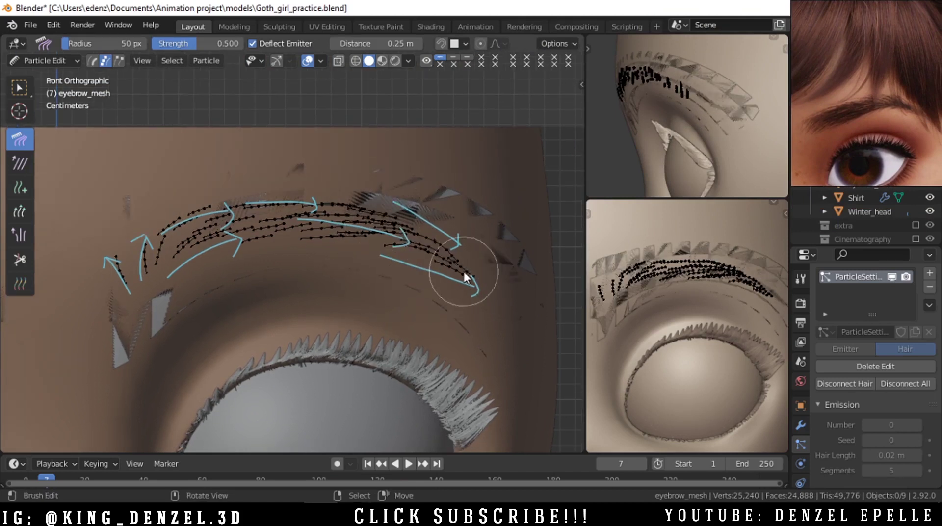
Turn off Show Emitter in the hair particle system's viewport display settings
scroll(835, 393, "down", 8)
left_click(840, 377)
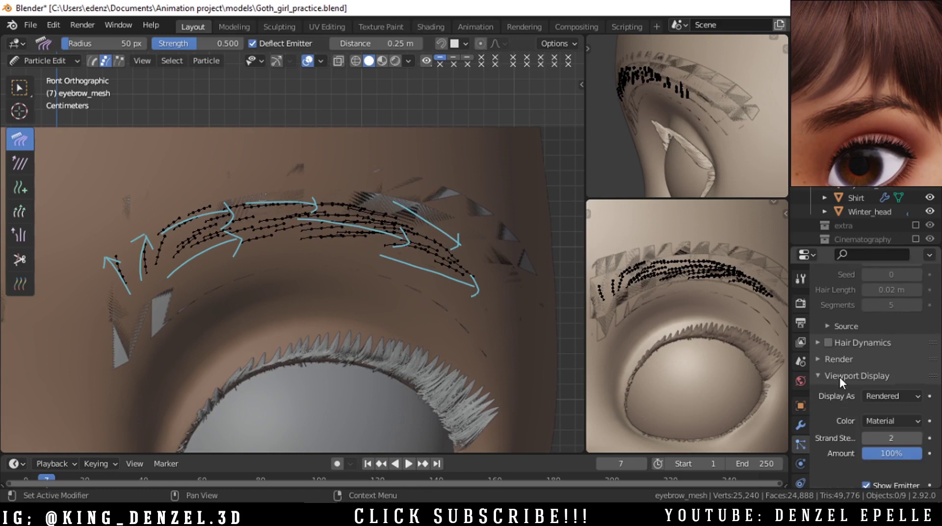
scroll(854, 402, "down", 3)
left_click(866, 428)
left_click(827, 324)
left_click(834, 323)
left_click(841, 322)
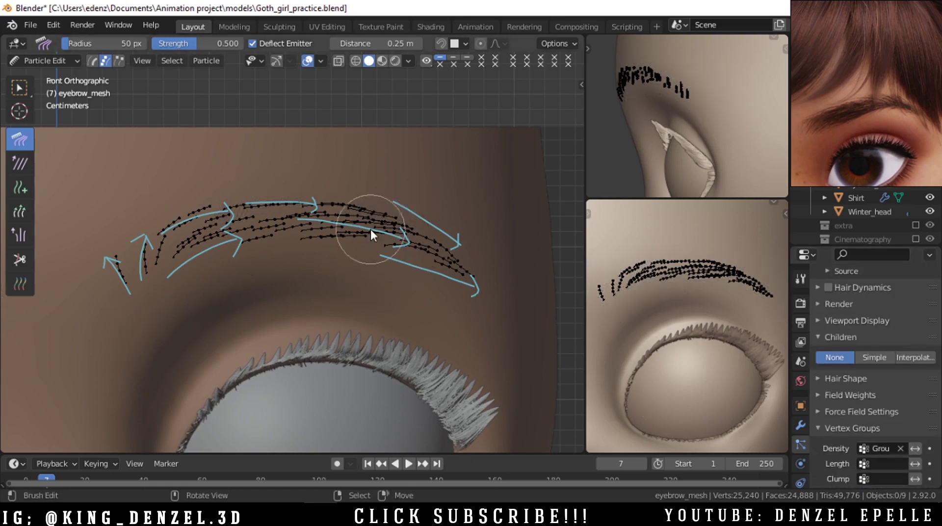
Refine the direction of the hairs at the brow's outer end with the Comb brush
left_click_drag(370, 229, 449, 225)
left_click_drag(393, 278, 460, 290)
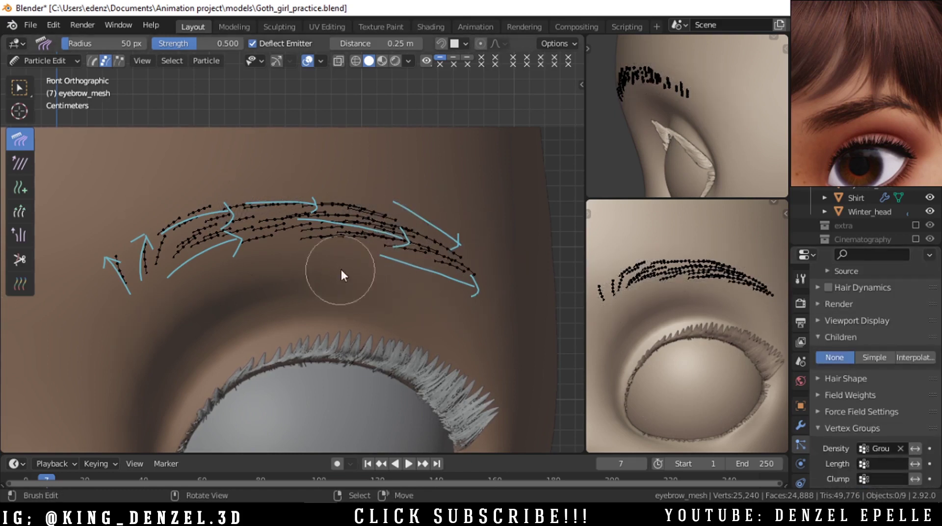
Add a few extra hairs at the brow's inner end and along its inner half
left_click(20, 188)
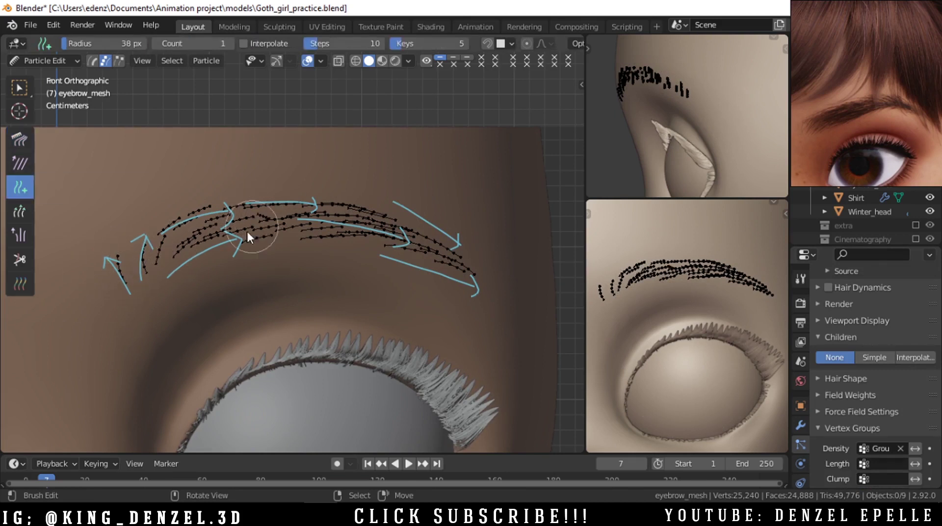
left_click(124, 276)
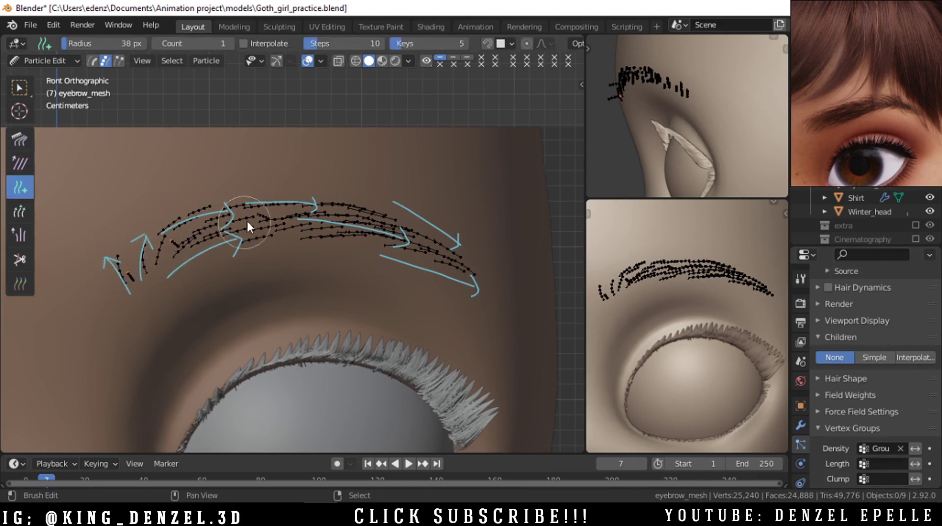
key("ctrl+z")
scroll(260, 243, "down", 2)
Comb the newly added inner hairs upward and outward along the flow arrows
left_click(20, 140)
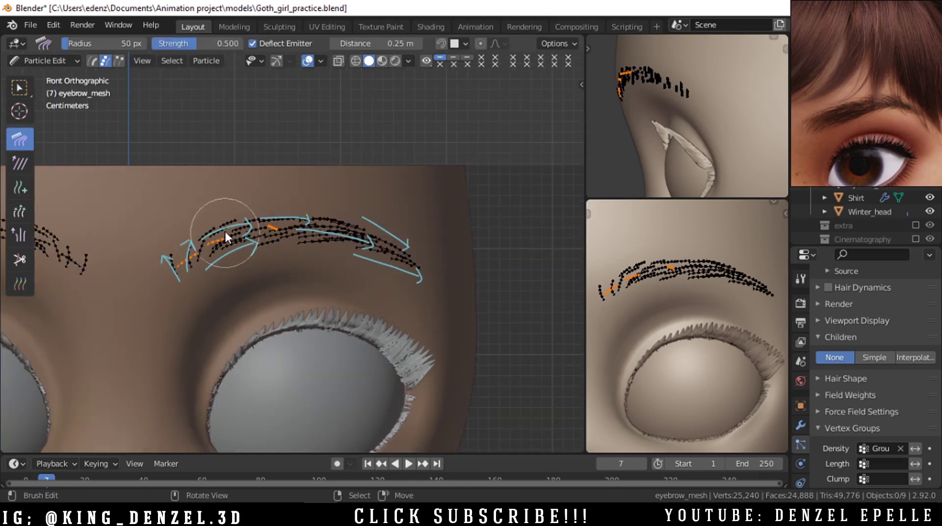
left_click_drag(198, 256, 255, 229)
scroll(235, 243, "up", 1)
scroll(196, 236, "down", 1)
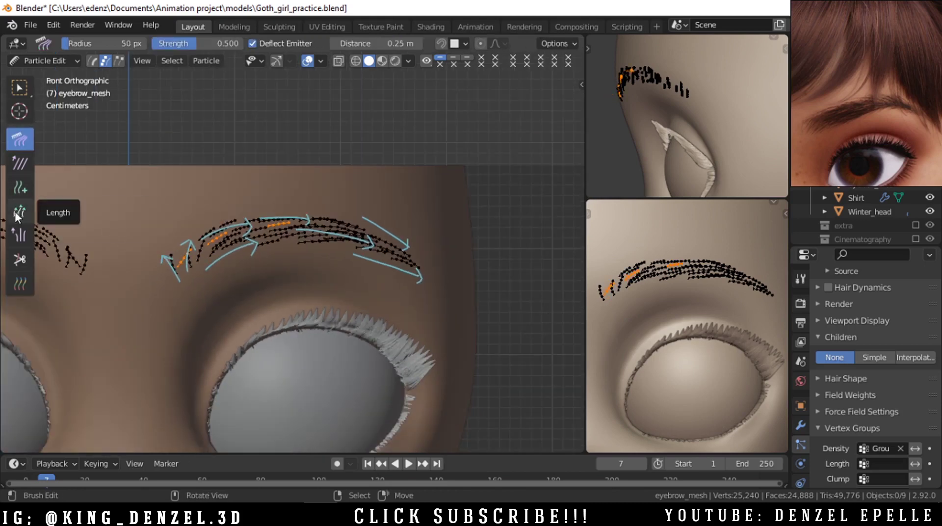
Lengthen the new hairs on the inner half of the brow with the Length brush set to Grow
left_click(18, 216)
left_click_drag(196, 245, 307, 226)
left_click_drag(216, 238, 247, 232)
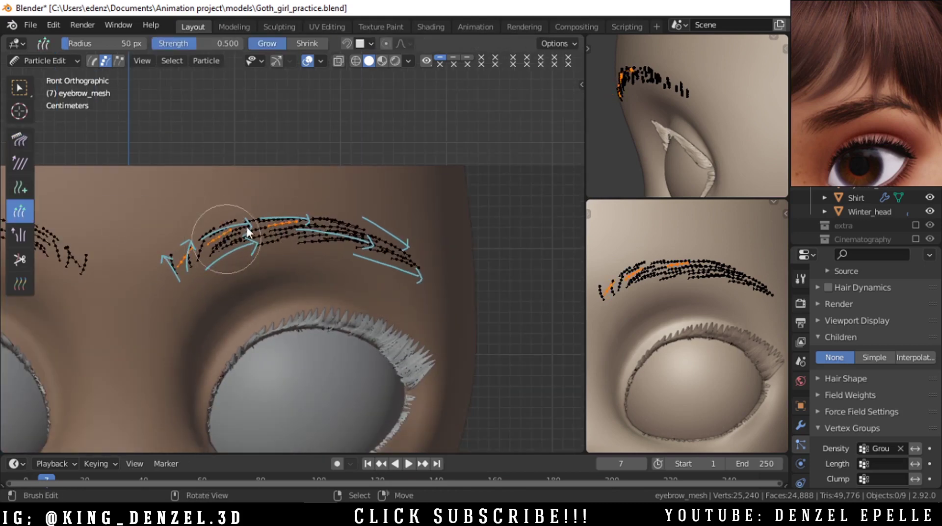
Comb the lengthened inner hairs outward to blend them with the rest of the brow
left_click(15, 142)
scroll(160, 210, "up", 3)
left_click_drag(160, 210, 214, 202)
left_click_drag(167, 232, 341, 198)
scroll(376, 277, "down", 4)
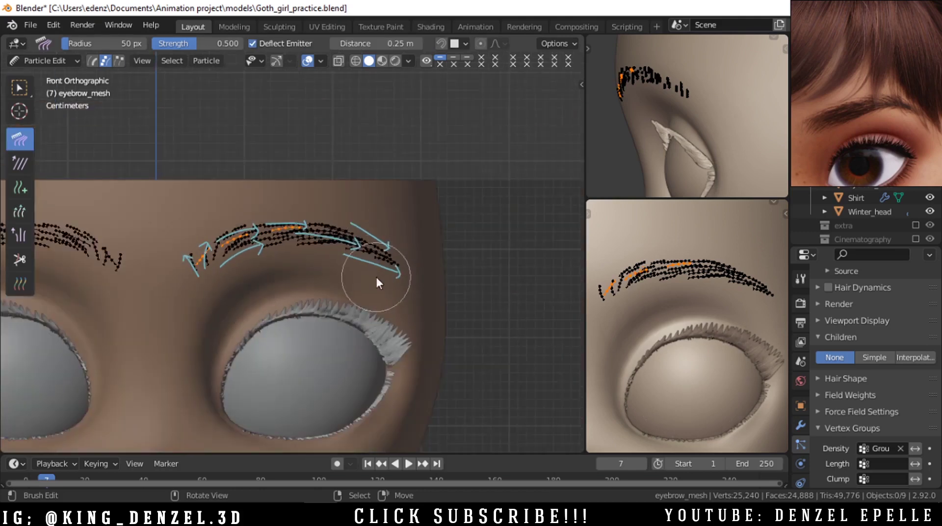
Move the tip of the outermost hair to follow the brow's tail, and save the file
middle_click_drag(376, 277, 273, 273, "shift")
scroll(288, 304, "up", 7)
right_click(290, 308)
scroll(290, 309, "up", 2)
right_click_drag(316, 343, 294, 334)
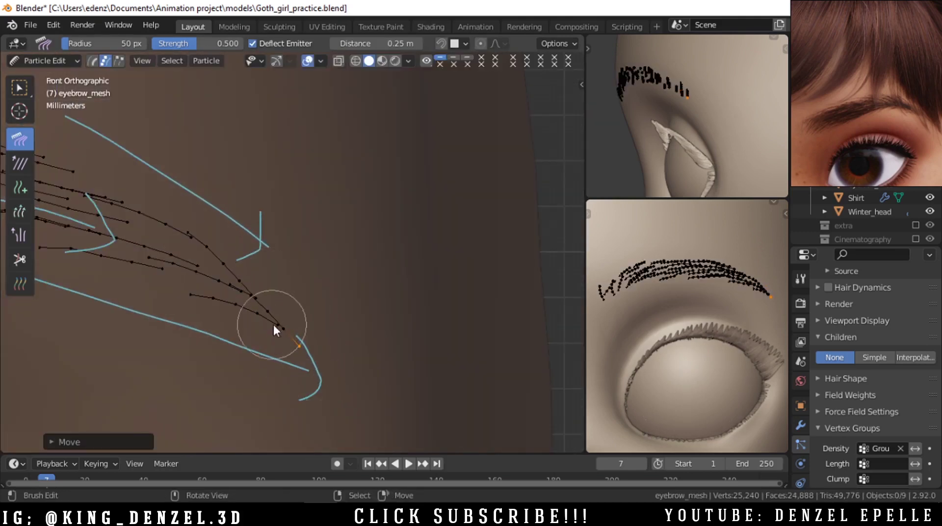
scroll(275, 329, "down", 5)
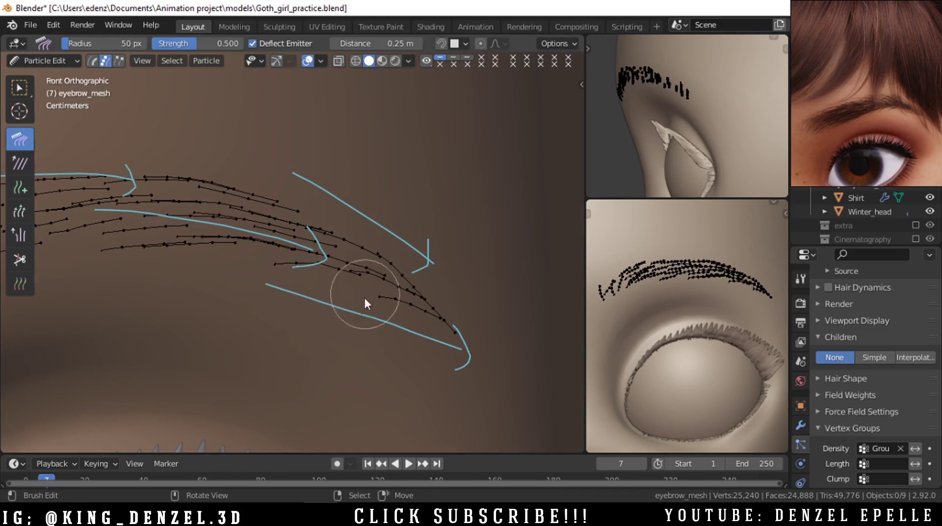
scroll(305, 205, "down", 3)
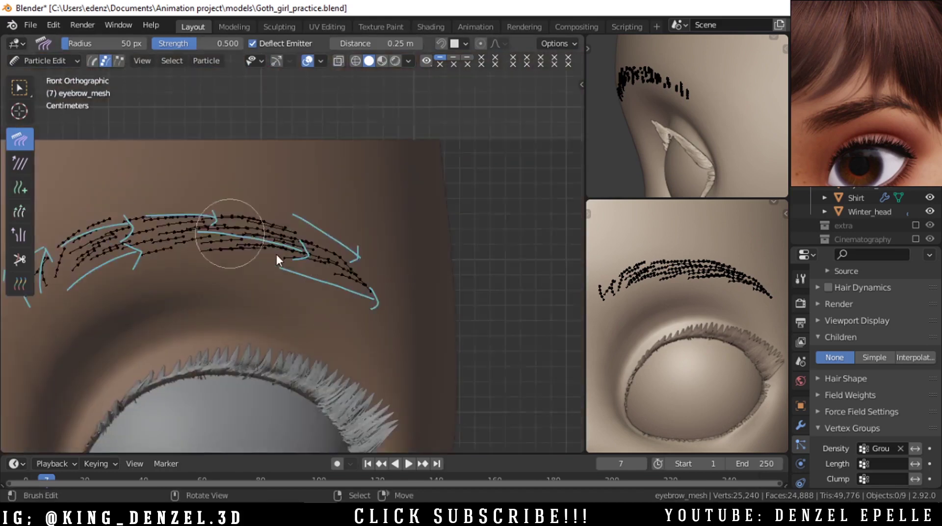
scroll(276, 254, "down", 2)
key("ctrl+s")
Select all the brow hairs, turn on face snapping, and try to move them onto the head's surface
left_click(290, 223)
scroll(352, 252, "down", 2)
left_click(557, 43)
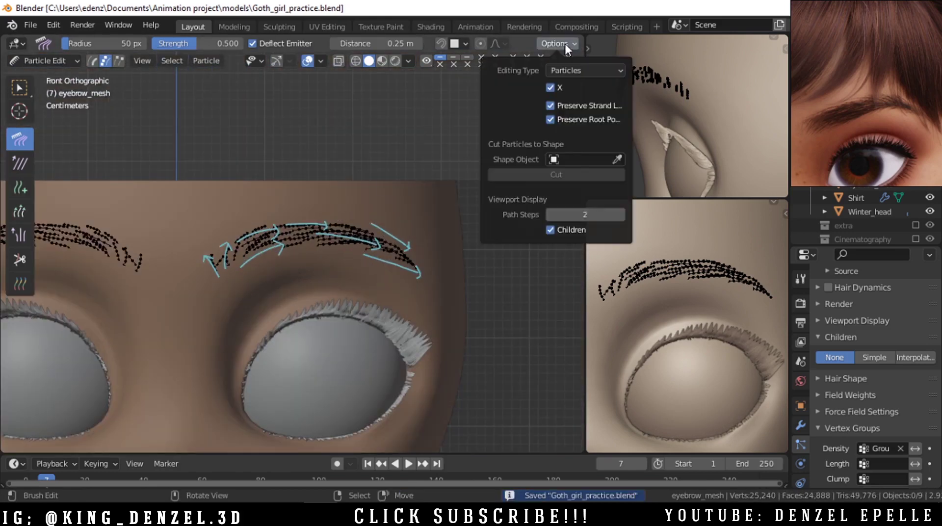
left_click(565, 43)
left_click(457, 44)
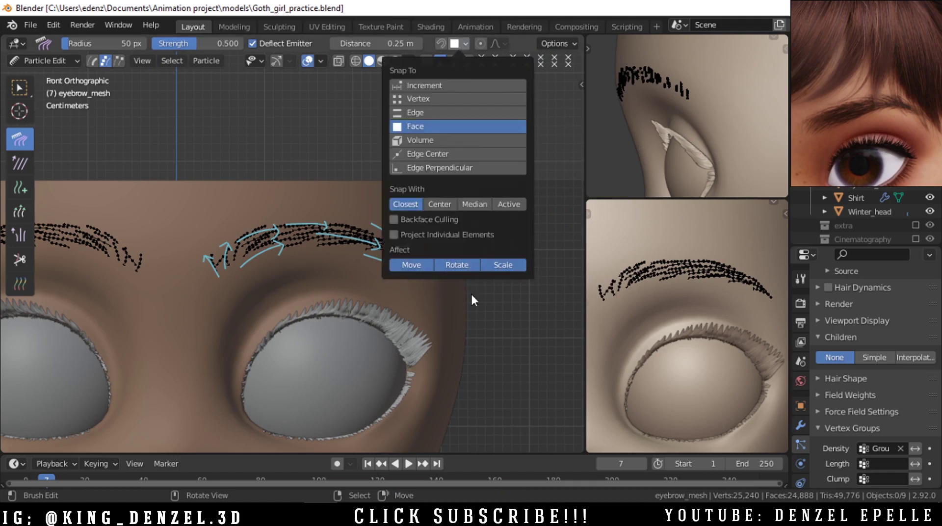
key("a")
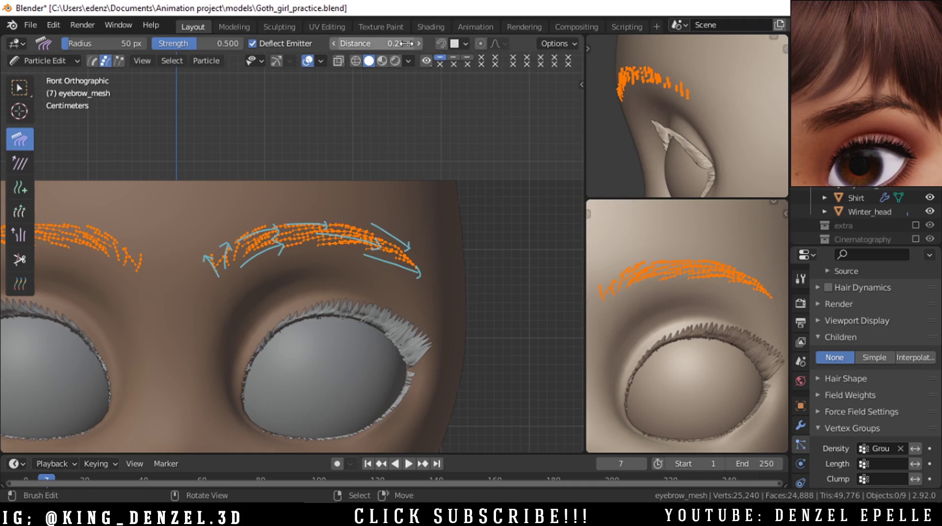
left_click(441, 43)
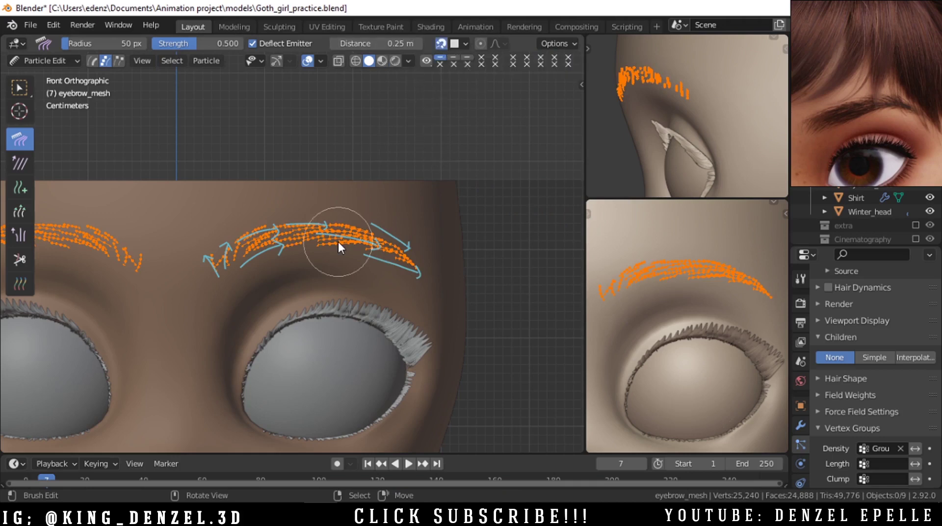
key("g")
left_click(406, 204)
left_click_drag(405, 207, 357, 280, "alt")
scroll(387, 297, "up", 3)
key("grave")
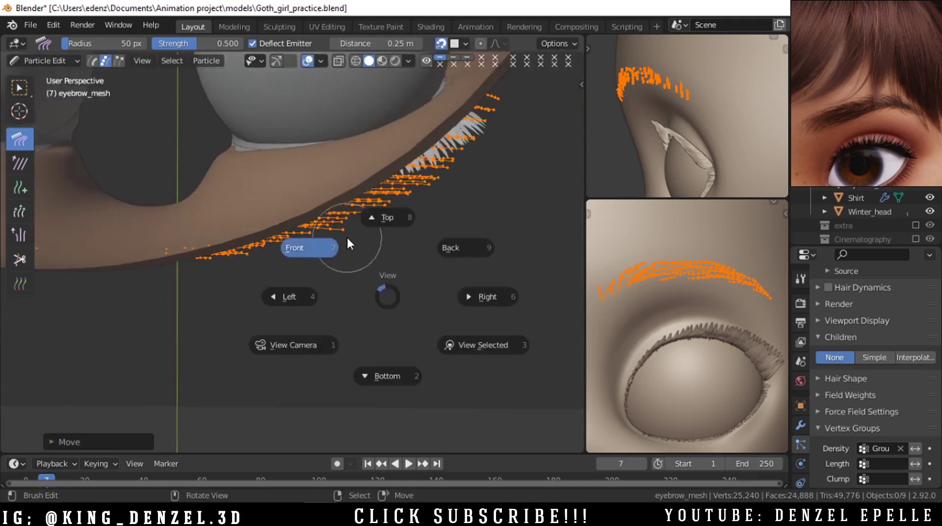
left_click(347, 236)
Switch snapping to Vertex, move all the selected hairs against the head's surface, and turn snapping off
left_click(459, 44)
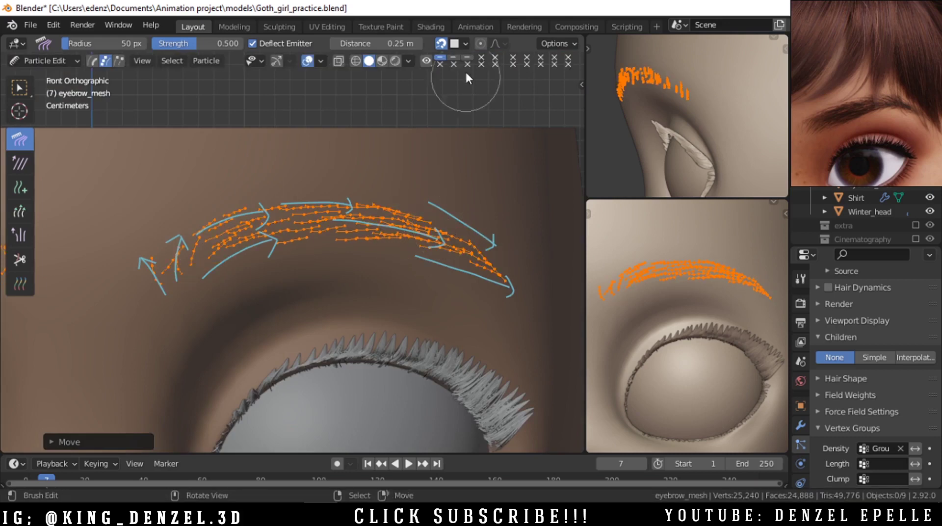
left_click(466, 43)
left_click(465, 44)
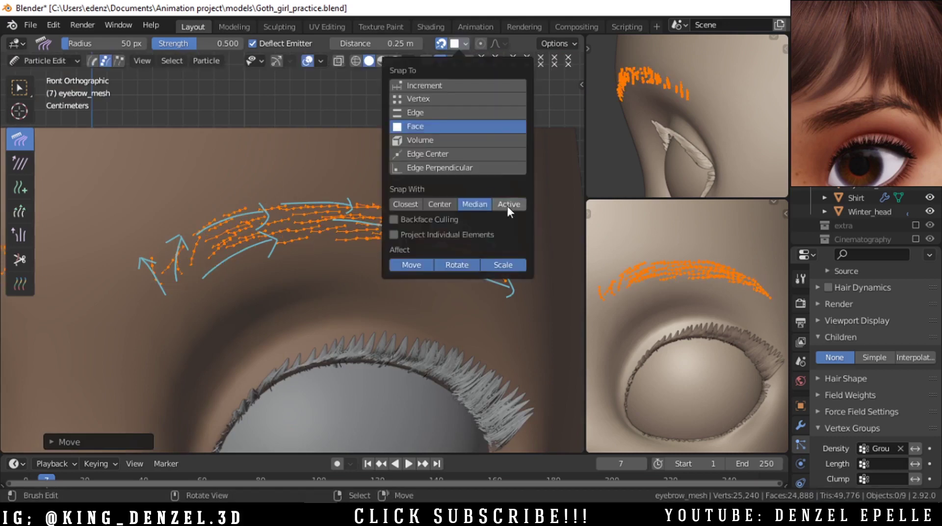
left_click(465, 43)
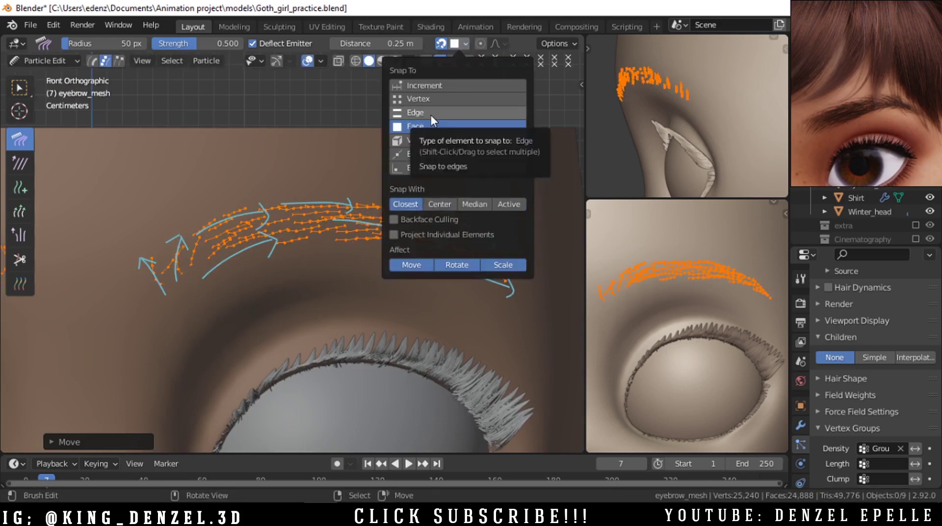
left_click(419, 98)
key("g")
left_click(454, 243)
middle_click_drag(455, 242, 358, 238)
key("shift+Tab")
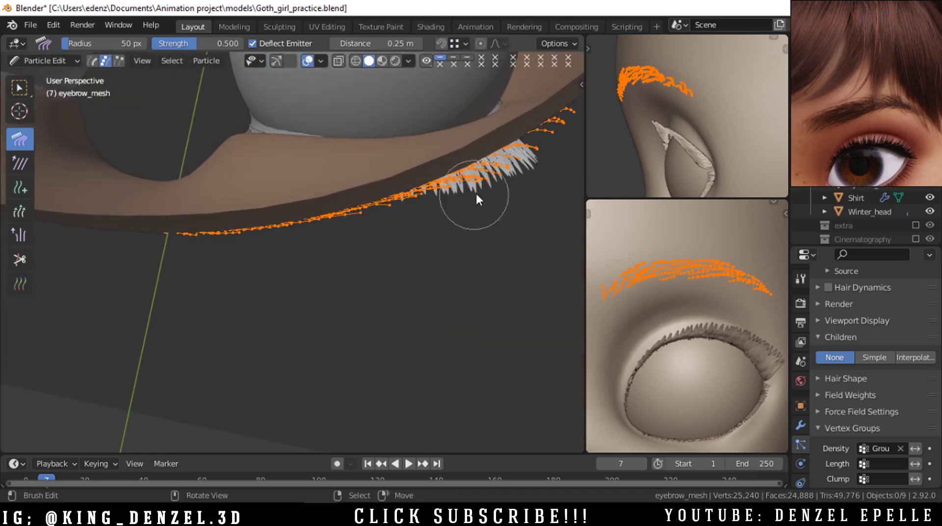
middle_click_drag(480, 196, 425, 245)
left_click_drag(422, 239, 503, 154)
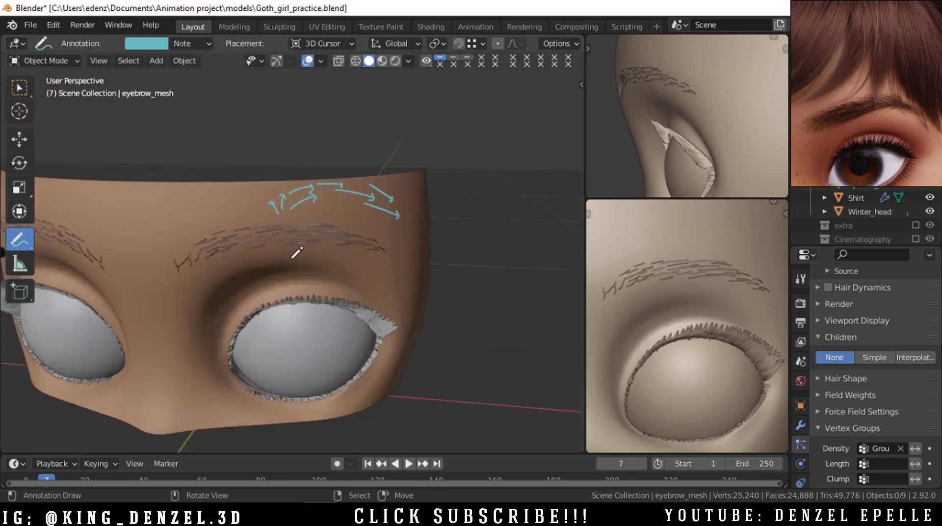
In Object Mode, set the hair particles' render path steps to 6
mouse_move(294, 247)
middle_mouse_down()
mouse_move(257, 231)
mouse_move(387, 263)
mouse_move(328, 267)
middle_mouse_up()
key("KP_1")
scroll(339, 208, "down", 3)
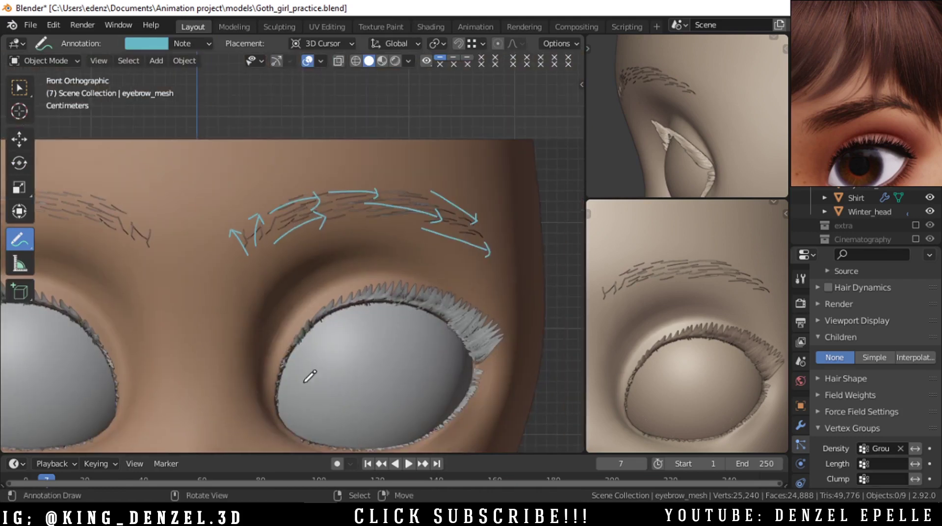
scroll(879, 352, "up", 3)
left_click(875, 387)
scroll(871, 423, "down", 4)
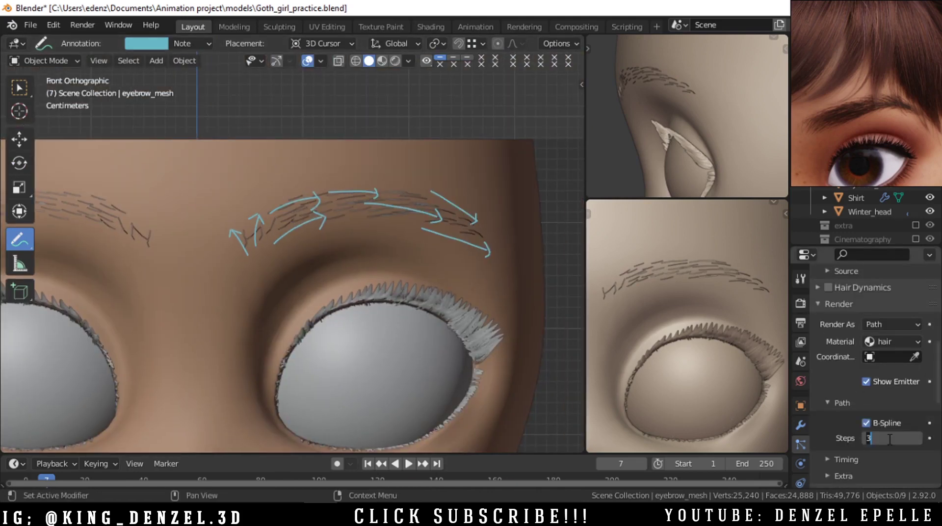
type("6")
key("Return")
Set the strand steps in the hair's viewport display settings to 6
left_click(853, 304)
left_click(857, 321)
left_click(892, 383)
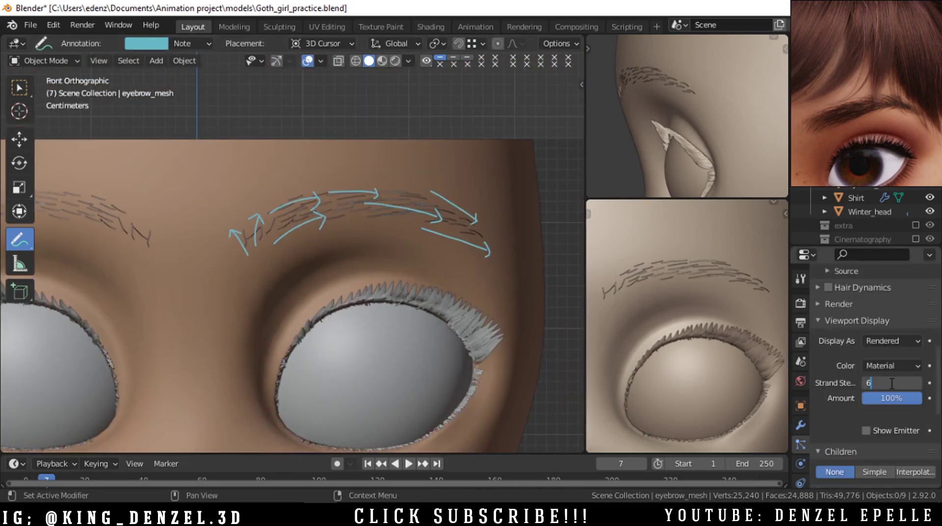
key("Return")
left_click(858, 308)
left_click(858, 307)
scroll(456, 214, "up", 5)
middle_click_drag(455, 214, 312, 294, "shift")
scroll(311, 294, "up", 4)
left_click(858, 321)
scroll(378, 229, "down", 7)
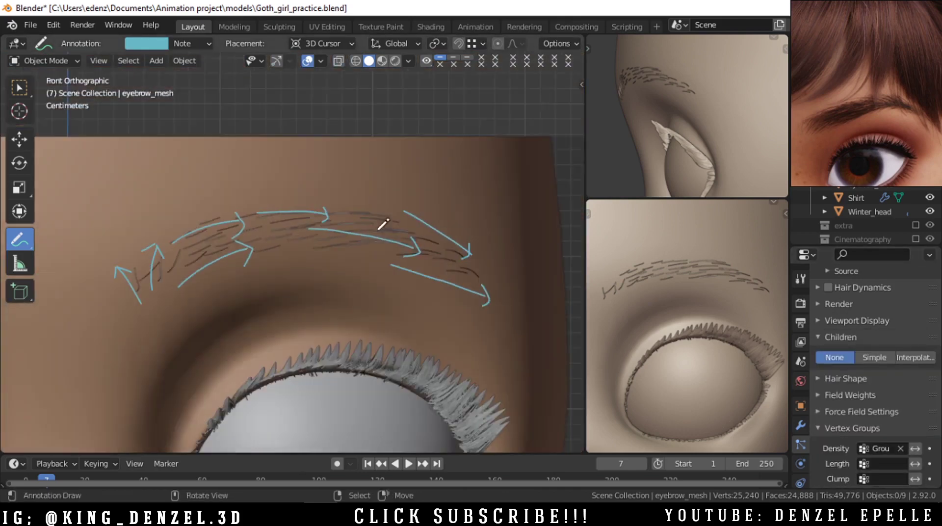
Return to Particle Edit mode, deselect all hairs, and smooth the brow's inner half with the Smooth brush
key("ctrl+Tab")
left_click(206, 300)
scroll(240, 222, "up", 2)
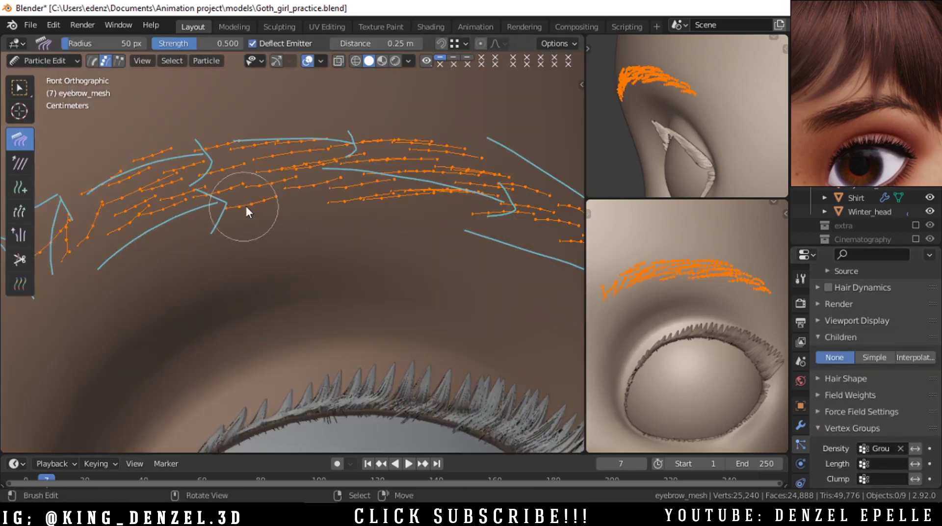
left_click(19, 163)
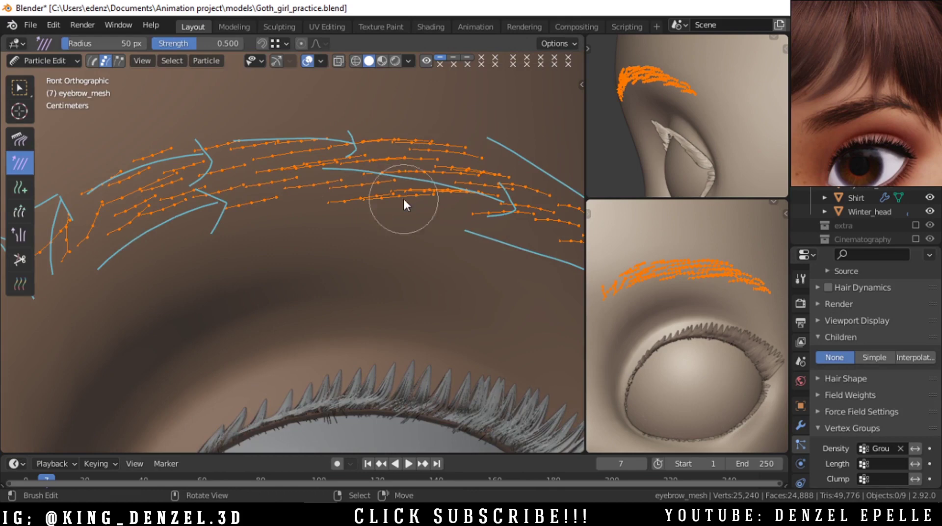
key("alt+a")
left_click_drag(105, 215, 213, 194)
middle_click_drag(275, 197, 295, 293)
key("grave")
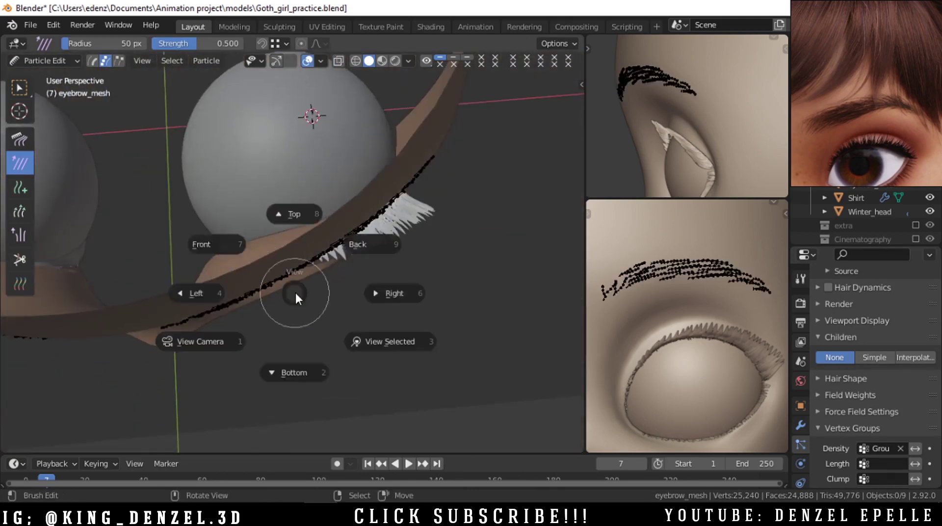
left_click(216, 244)
Smooth the hairs at the brow's inner end and check how they lie against the forehead
middle_click_drag(352, 275, 478, 263, "shift")
left_click_drag(263, 211, 294, 238)
middle_click_drag(314, 236, 344, 368)
key("grave")
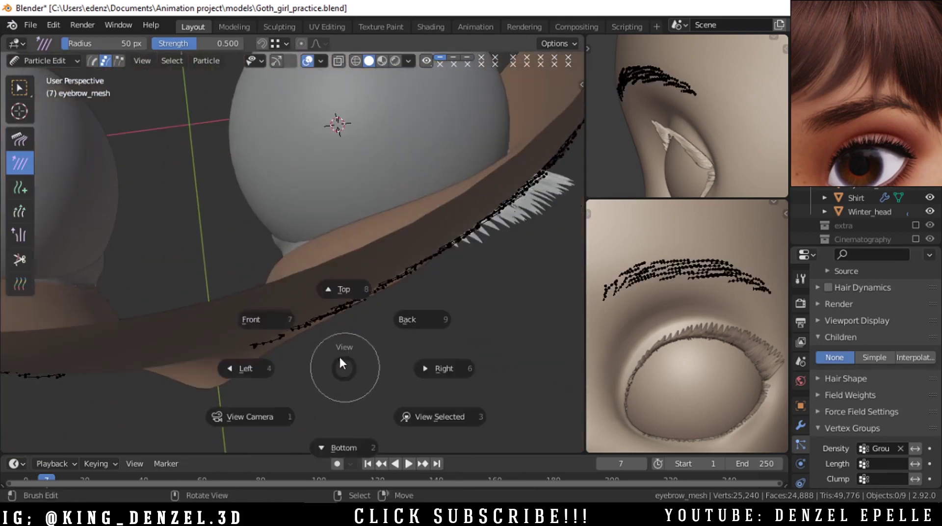
left_click(251, 320)
Move the tips of the innermost hairs so they point upward along the flow arrows
left_click(243, 229)
key("g")
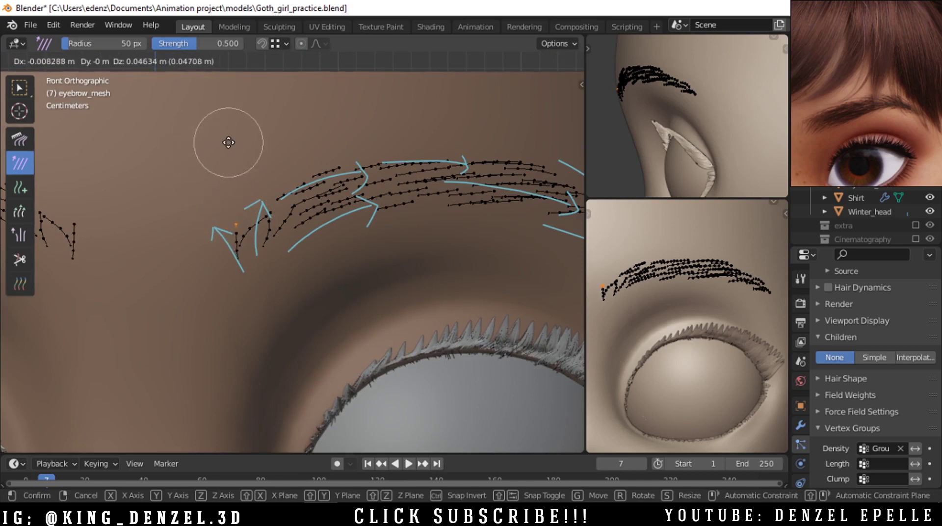
left_click(229, 142)
key("g")
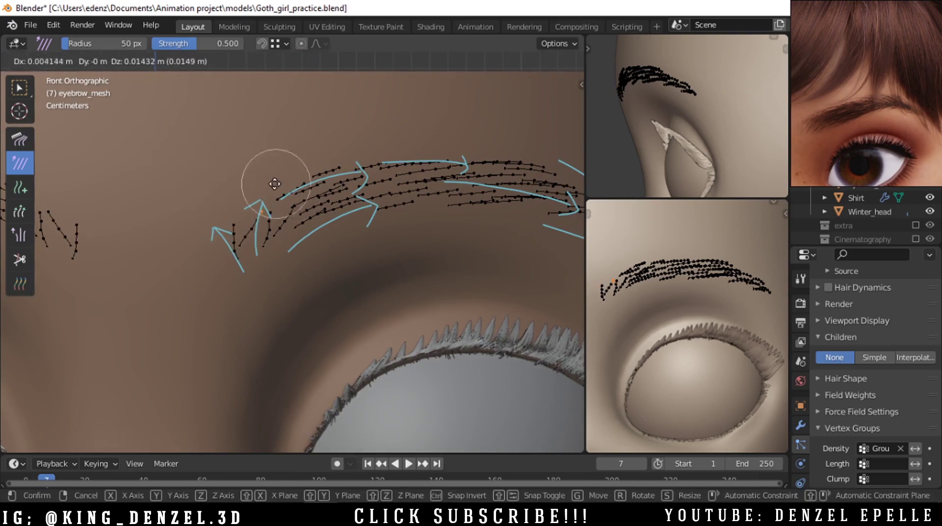
left_click(274, 202)
key("g")
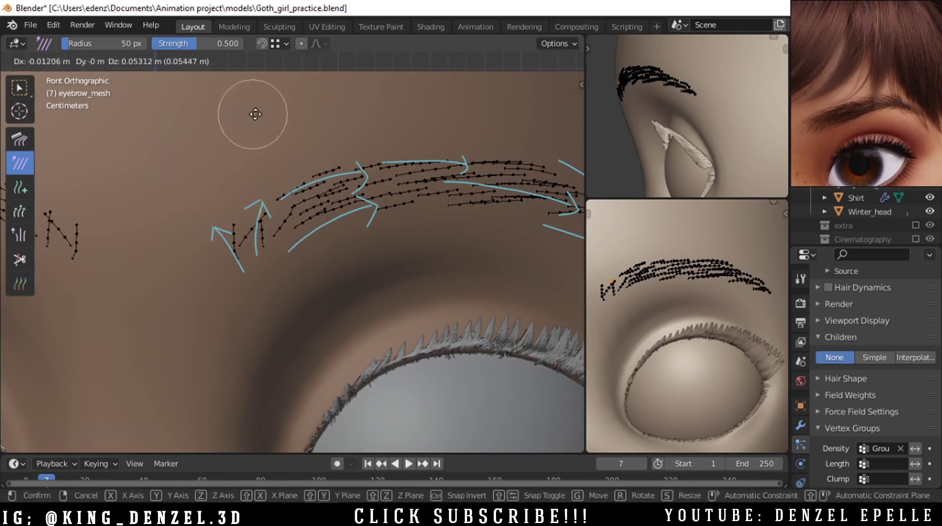
left_click(263, 223)
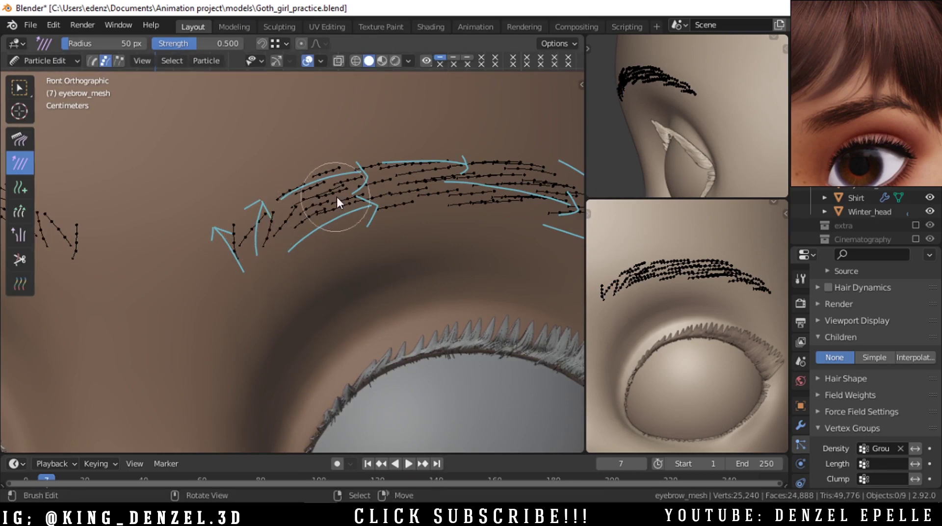
Smooth the hairs along the middle and outer parts of the brow
left_click_drag(337, 197, 322, 204)
scroll(413, 254, "down", 2)
middle_click_drag(413, 254, 296, 254, "shift")
left_click_drag(382, 222, 397, 254)
middle_click_drag(397, 255, 304, 261, "shift")
scroll(378, 254, "up", 5)
Move the tip of the outermost tail hair downward and outward along the flow arrows
right_click(376, 252)
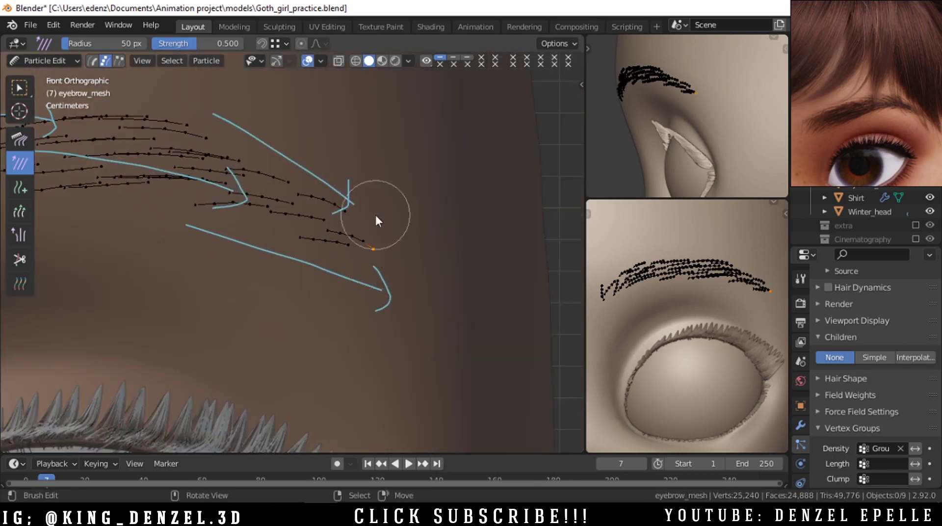
middle_click_drag(376, 216, 378, 340)
key("grave")
left_click(298, 293)
scroll(422, 281, "up", 3)
key("g")
left_click(464, 336)
Move the tips of the neighbouring tail hairs downward and outward so they converge toward the brow's end
right_click(388, 241)
key("g")
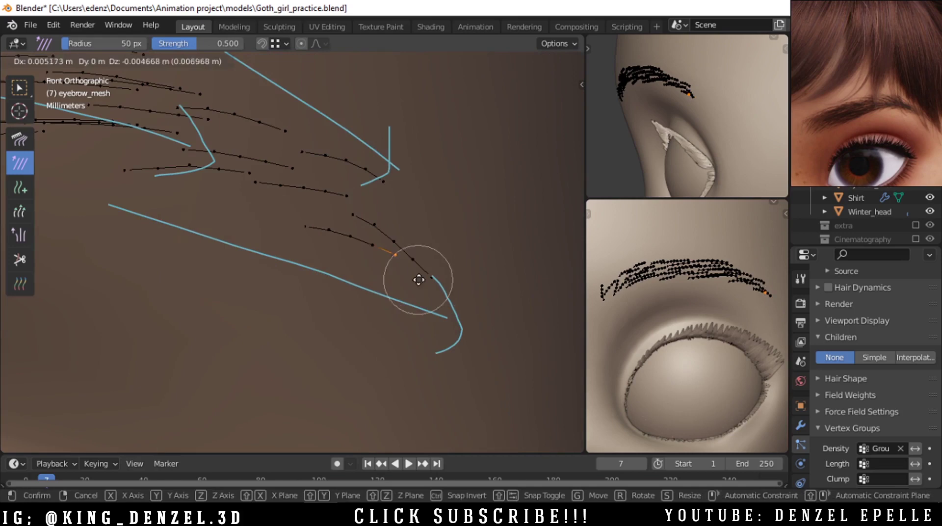
left_click(420, 282)
right_click(386, 193)
key("g")
left_click(452, 276)
right_click(354, 202)
key("g")
left_click(413, 251)
scroll(314, 181, "down", 4)
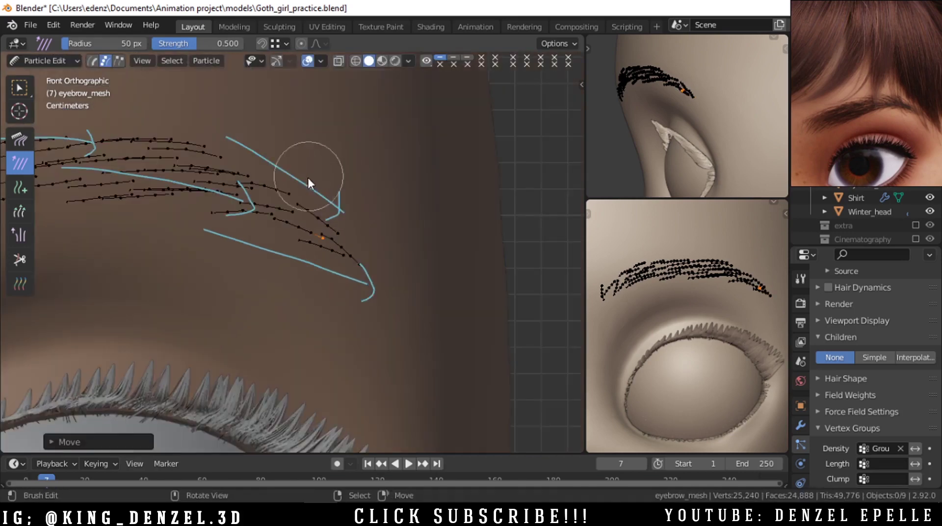
Select the whole strands along the top of the arch and comb them downward toward the brow's tail
right_click(208, 143)
middle_click_drag(208, 142, 431, 236, "shift")
right_click(433, 246, "shift")
right_click(387, 228, "shift")
key("ctrl+l")
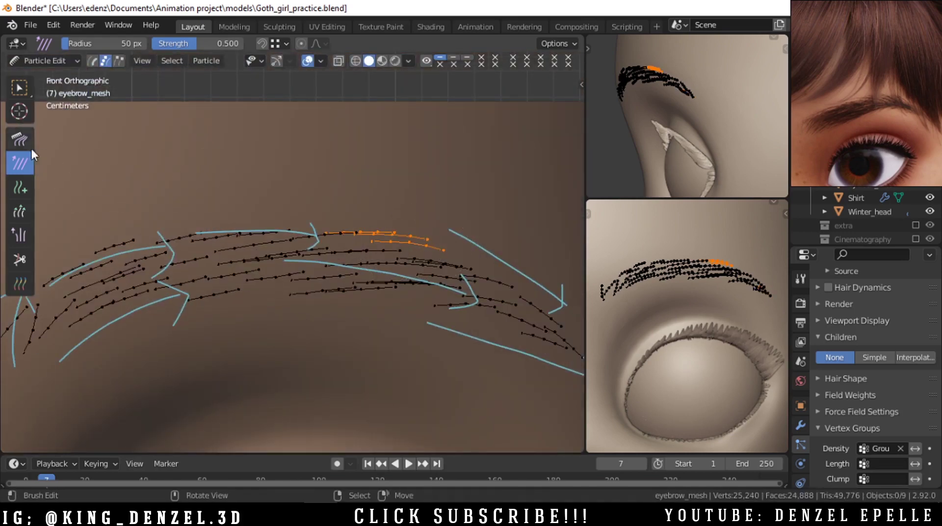
left_click(20, 139)
scroll(392, 275, "down", 2)
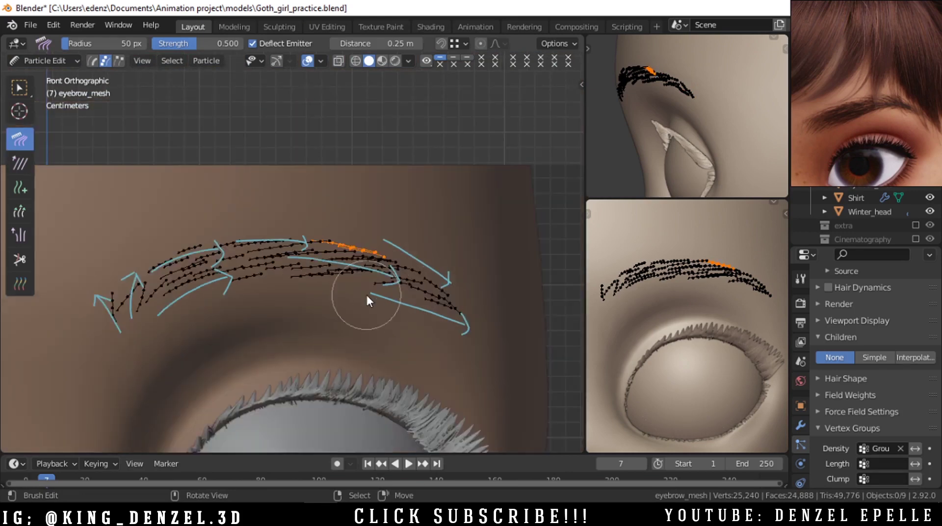
Switch to Object Mode and show the annotation layers Note.001 and Note.003, keeping Note.002 hidden
key("ctrl+Tab")
left_click(316, 294)
scroll(387, 275, "down", 4)
middle_click_drag(386, 270, 418, 247, "shift")
scroll(416, 246, "up", 3)
scroll(416, 224, "down", 1)
left_click(194, 43)
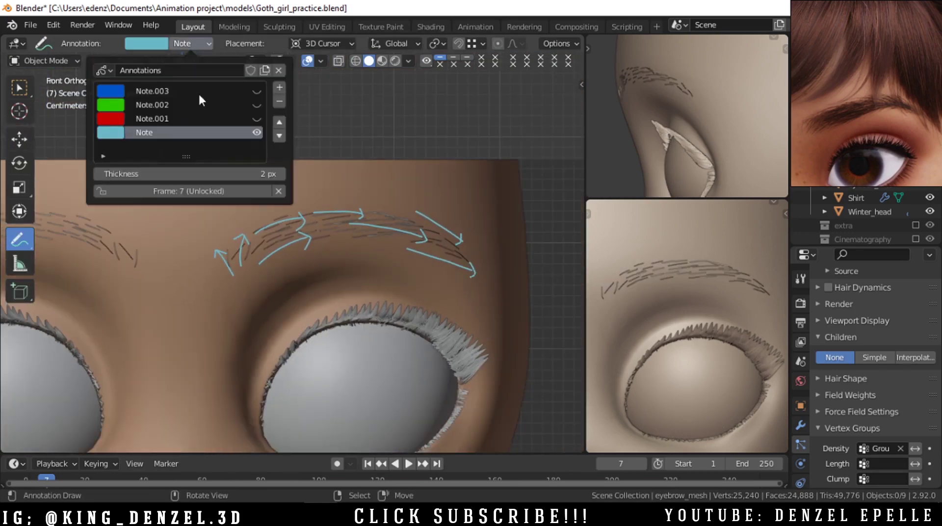
left_click(256, 118)
left_click(256, 104)
left_click(257, 105)
left_click(256, 92)
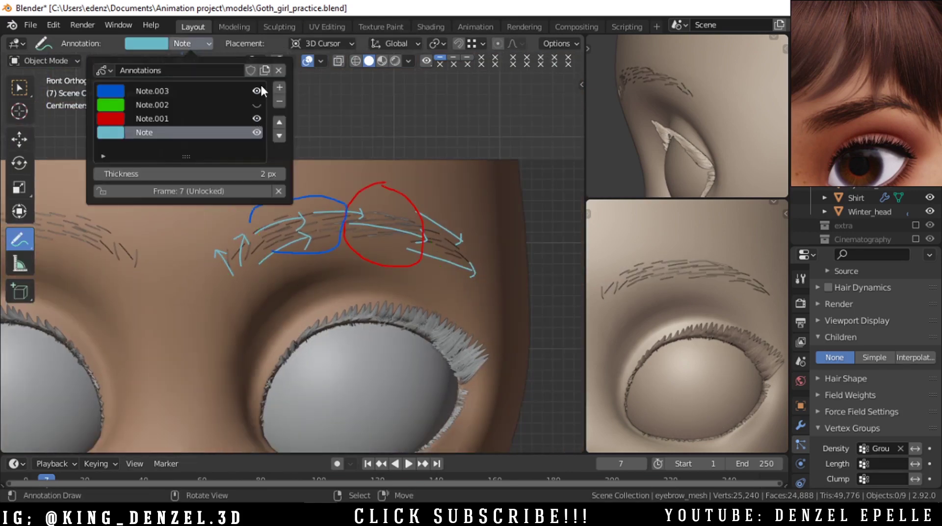
Return to Particle Edit mode and use the Add brush to place new hairs inside the blue and red marked regions
key("ctrl+Tab")
left_click(238, 286)
scroll(289, 231, "up", 2)
left_click(20, 188)
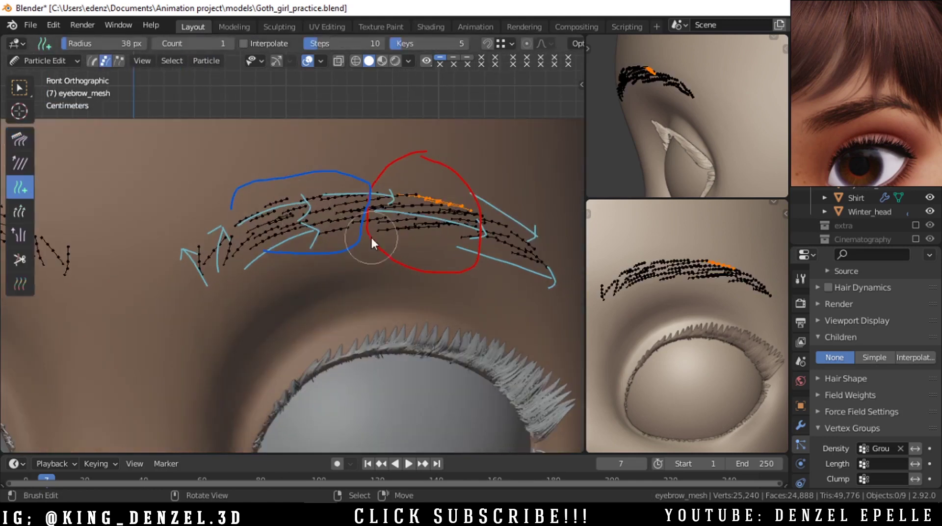
left_click(316, 221)
left_click(326, 207)
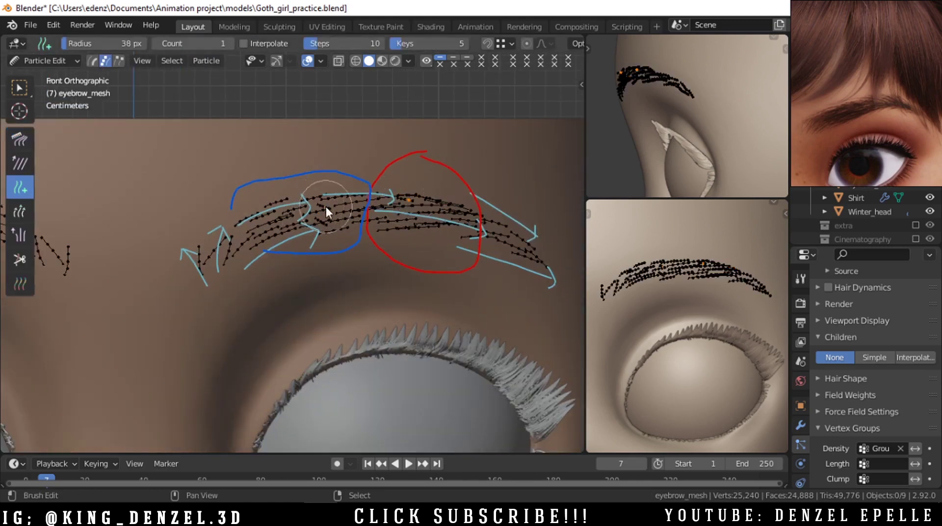
left_click(317, 219)
left_click(410, 205)
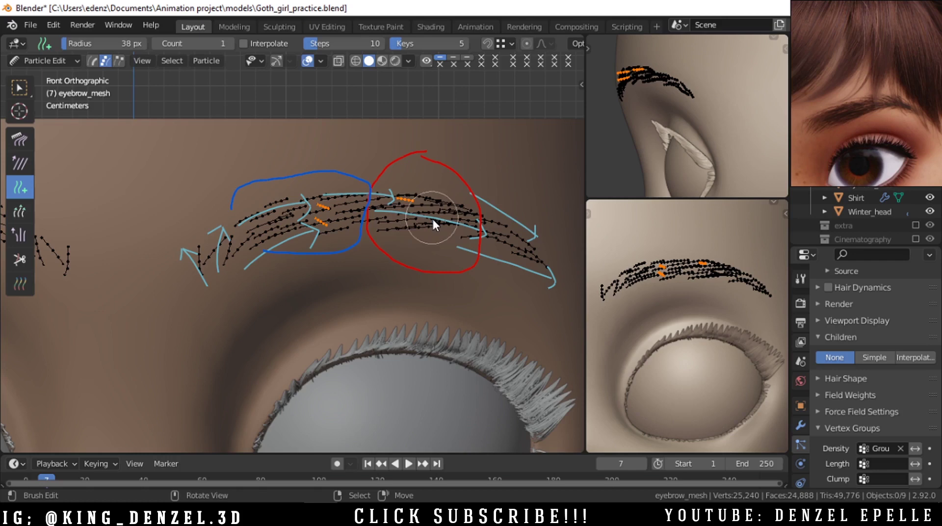
Comb the newly added hairs in the middle of the brow toward the tail along the flow arrows
left_click(20, 143)
left_click_drag(318, 216, 419, 218)
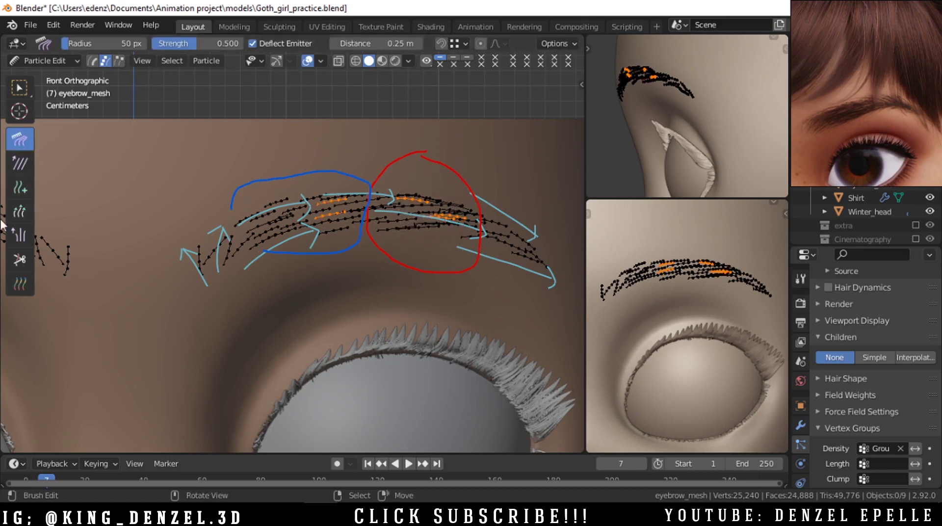
left_click(19, 211)
middle_click_drag(241, 233, 311, 326)
key("shift+space")
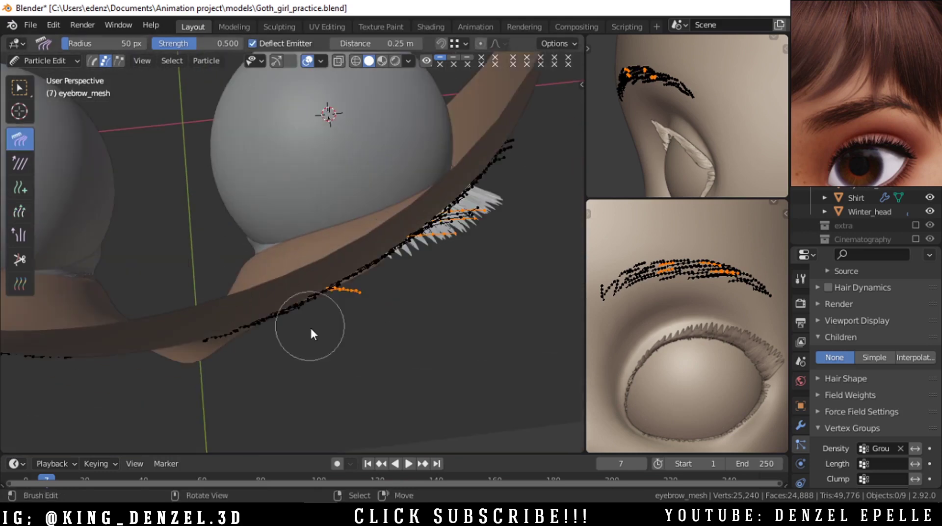
key("KP_1")
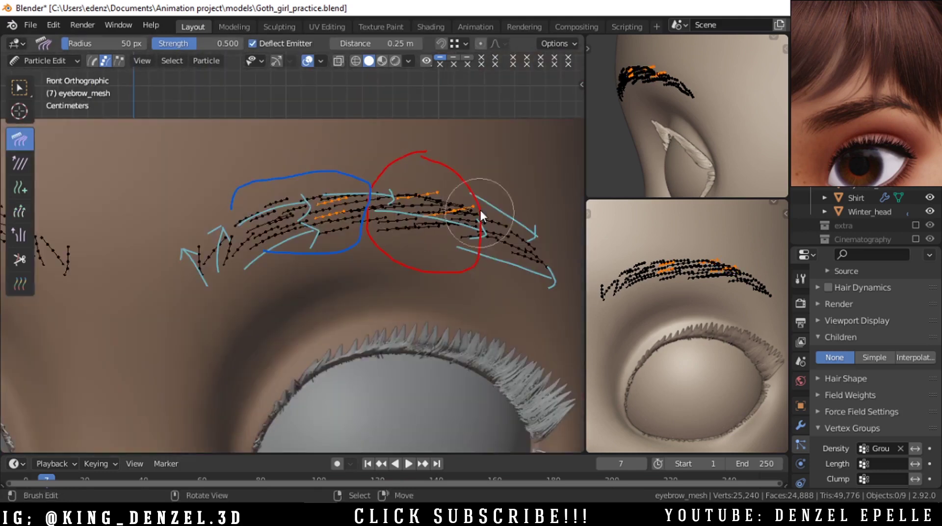
Comb the selected hairs along the top of the arch down toward the tail, keeping them close to the skin
mouse_move(476, 230)
middle_mouse_down()
mouse_move(354, 372)
mouse_move(497, 246)
mouse_move(479, 252)
middle_mouse_up()
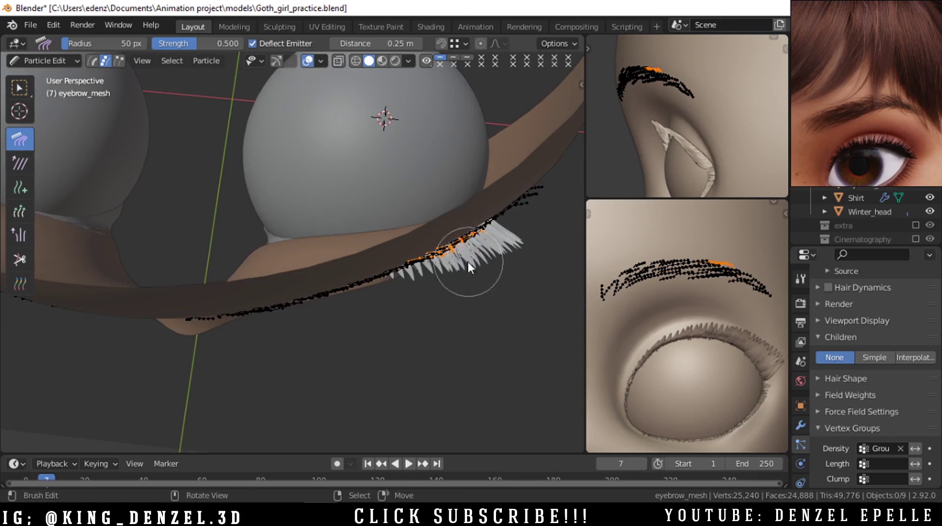
key("grave")
left_click(394, 225)
left_click_drag(466, 191, 442, 224)
middle_click_drag(442, 224, 479, 264)
key("grave")
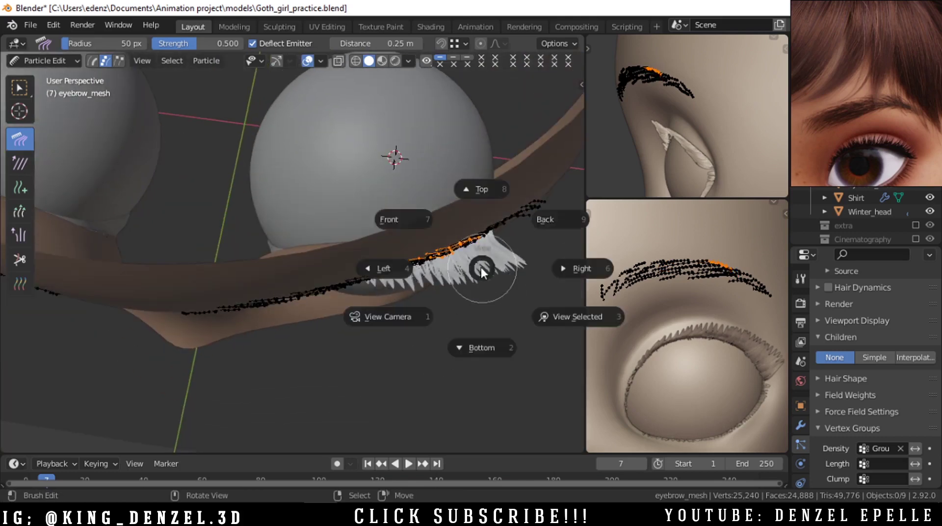
left_click(405, 221)
Switch to Object Mode and hide all annotation layers, including Note, Note.001, Note.002 and Note.003
key("ctrl+Tab")
left_click(349, 285)
scroll(346, 228, "up", 3)
scroll(346, 227, "down", 1)
left_click(203, 45)
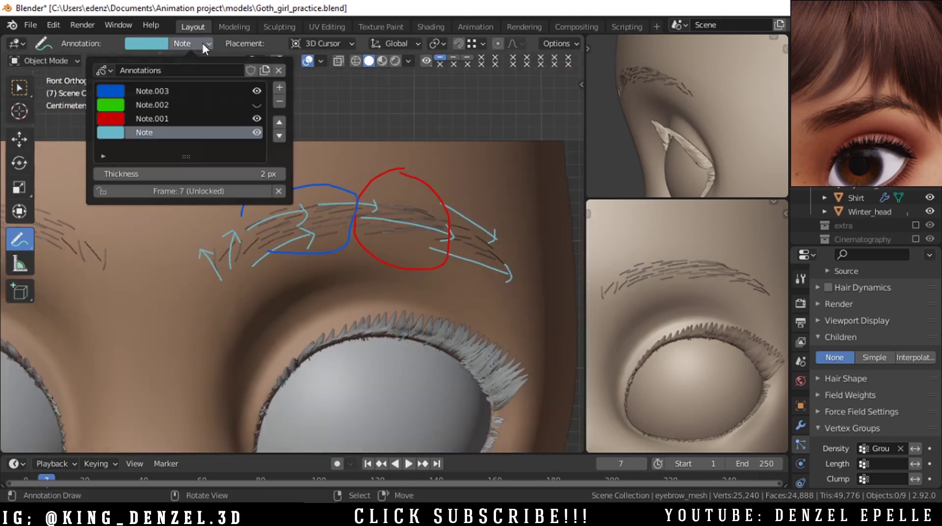
left_click(258, 118)
left_click(257, 118)
left_click(256, 91)
left_click(257, 105)
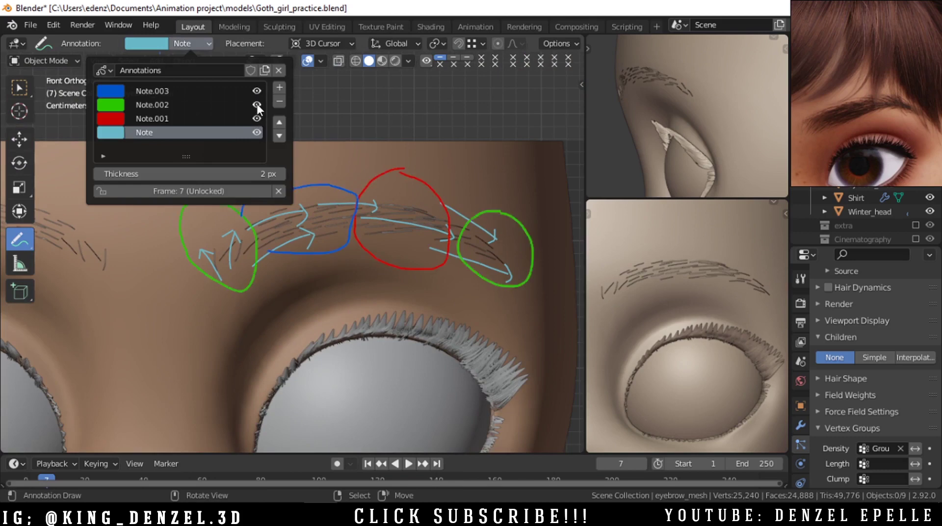
left_click(256, 91)
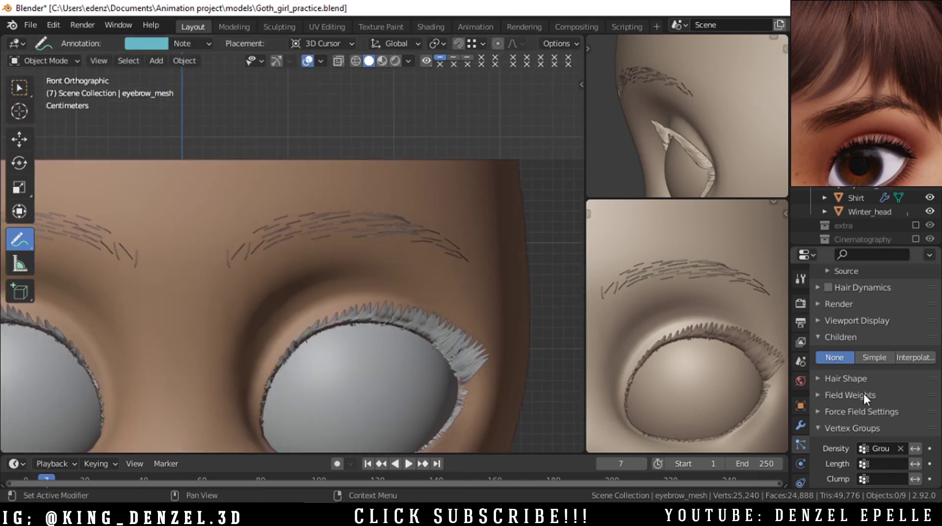
Enable Simple children for the eyebrow hair and reduce their Radius to 0.007 m
left_click(874, 357)
scroll(888, 383, "down", 4)
left_click_drag(903, 417, 867, 417)
scroll(396, 210, "up", 4)
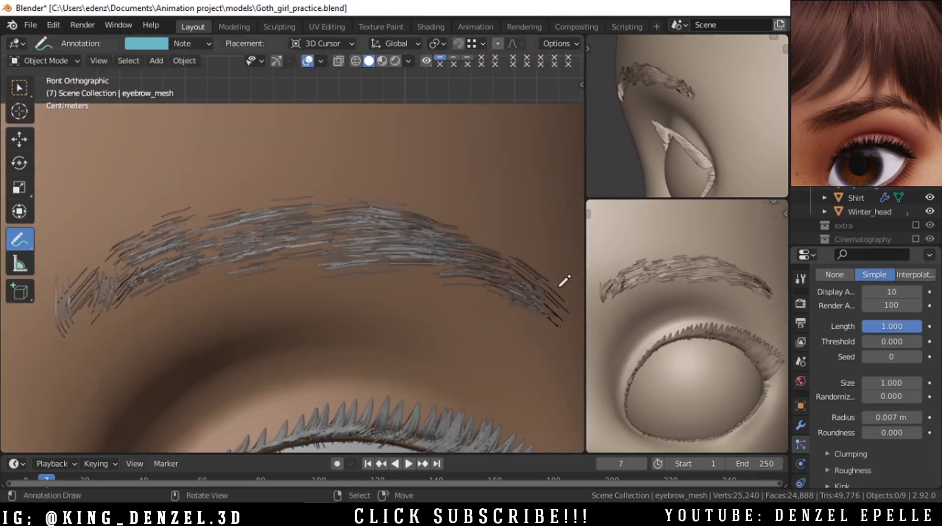
Try Interpolated children for the eyebrow hair with Clump set to 0.899
left_click(915, 274)
scroll(363, 263, "down", 3)
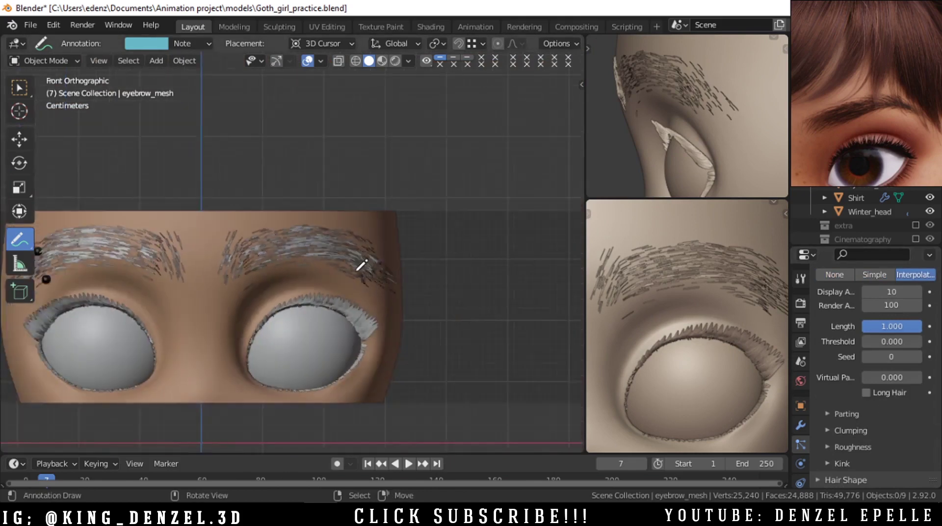
left_click(877, 431)
scroll(875, 439, "down", 2)
left_click_drag(878, 410, 905, 410)
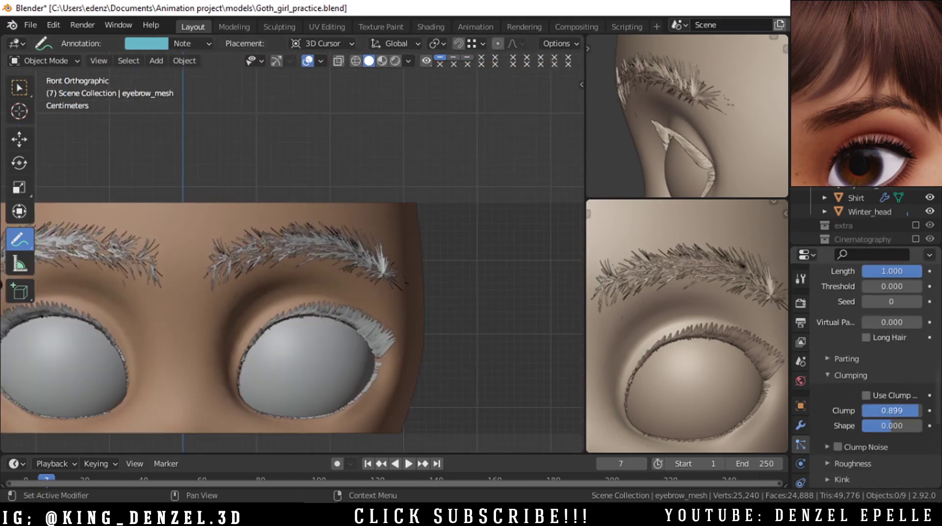
Set the eyebrow children back to Simple and raise their Clump value to 1.000
scroll(890, 285, "up", 3)
left_click(882, 302)
scroll(421, 232, "up", 6)
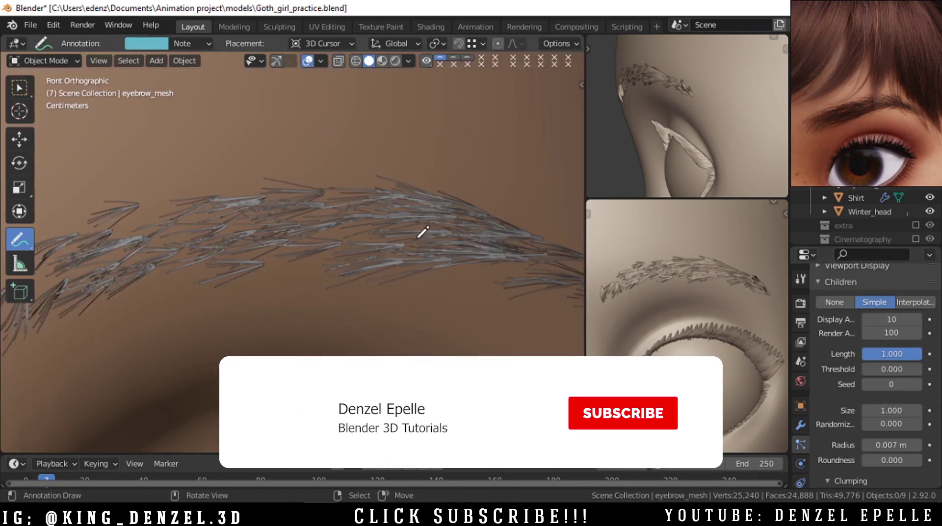
scroll(871, 436, "down", 3)
left_click_drag(872, 436, 883, 436)
scroll(320, 177, "down", 3)
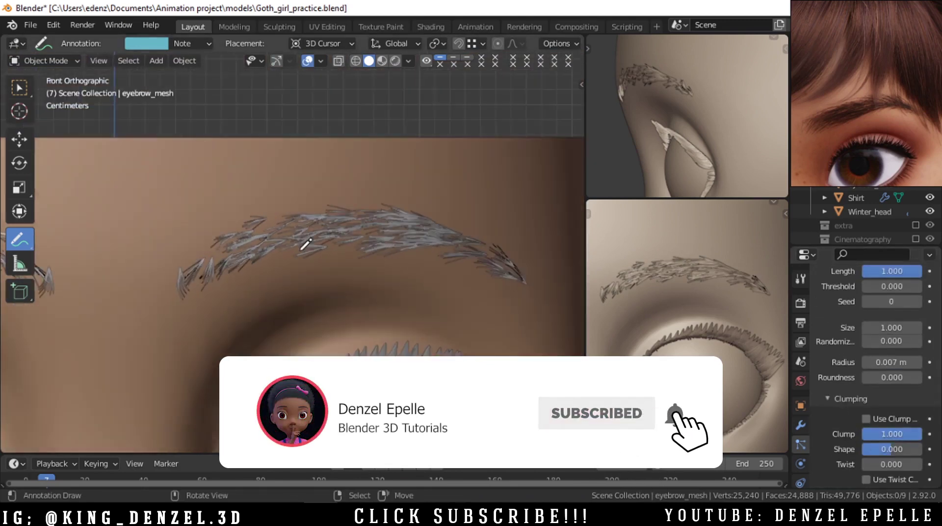
scroll(304, 244, "up", 3)
left_click_drag(491, 300, 472, 261, "alt+shift")
scroll(470, 261, "down", 2)
scroll(848, 363, "down", 5)
In the children's Roughness settings, set Threshold to 0.3 and Random to 0.002
left_click(850, 380)
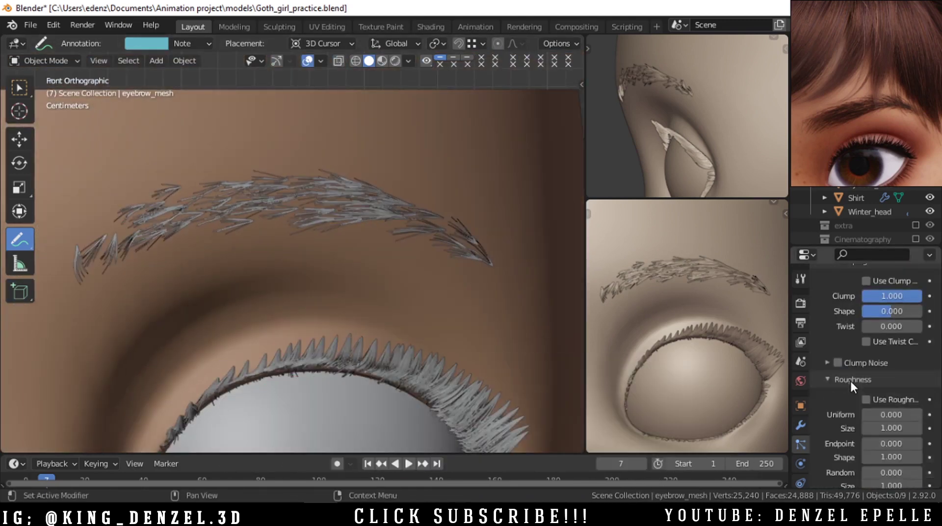
scroll(854, 383, "down", 4)
mouse_move(894, 332)
left_mouse_down()
mouse_move(913, 332)
mouse_move(891, 332)
left_mouse_up()
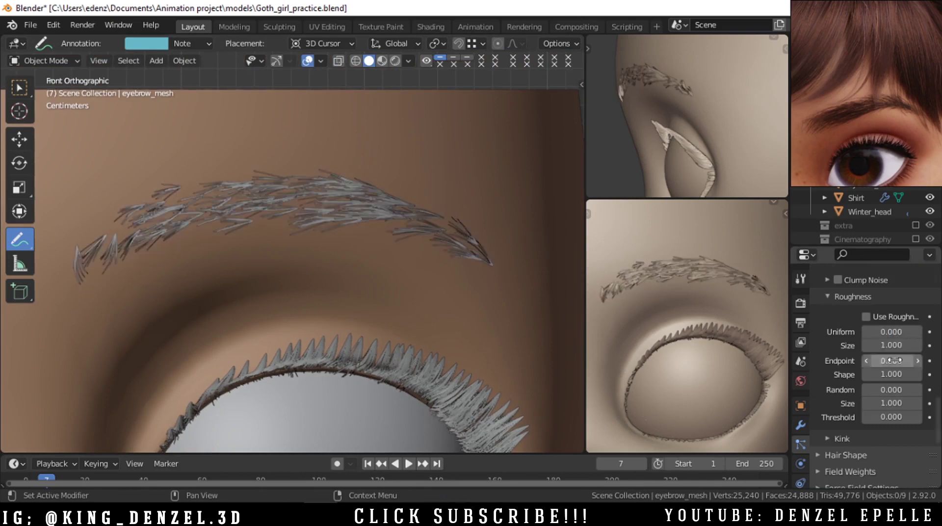
left_click_drag(870, 394, 898, 417)
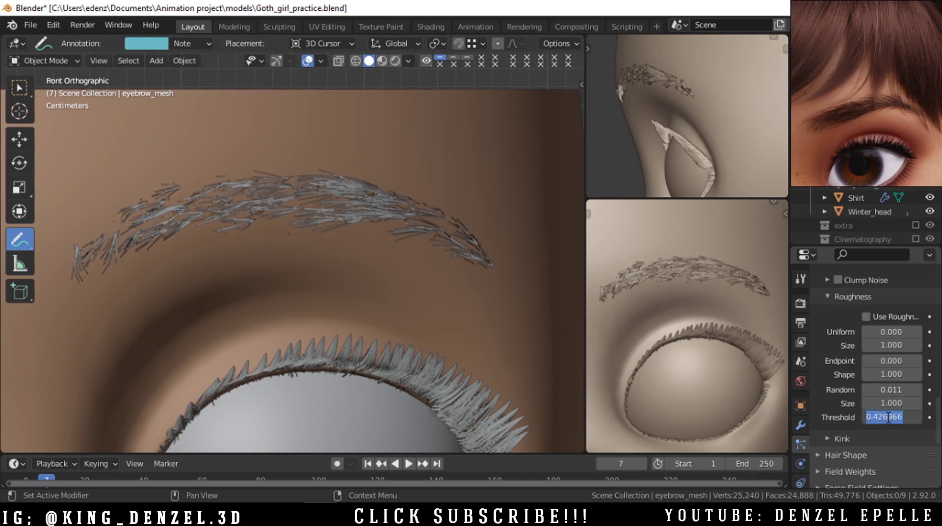
type("0.3")
key("Return")
left_click_drag(790, 324, 768, 325)
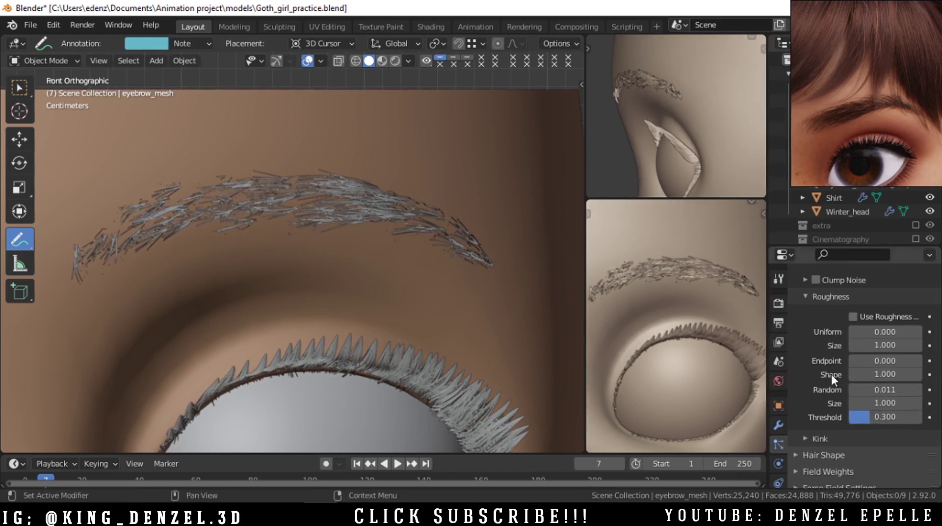
left_click_drag(886, 389, 876, 389)
scroll(385, 219, "down", 5)
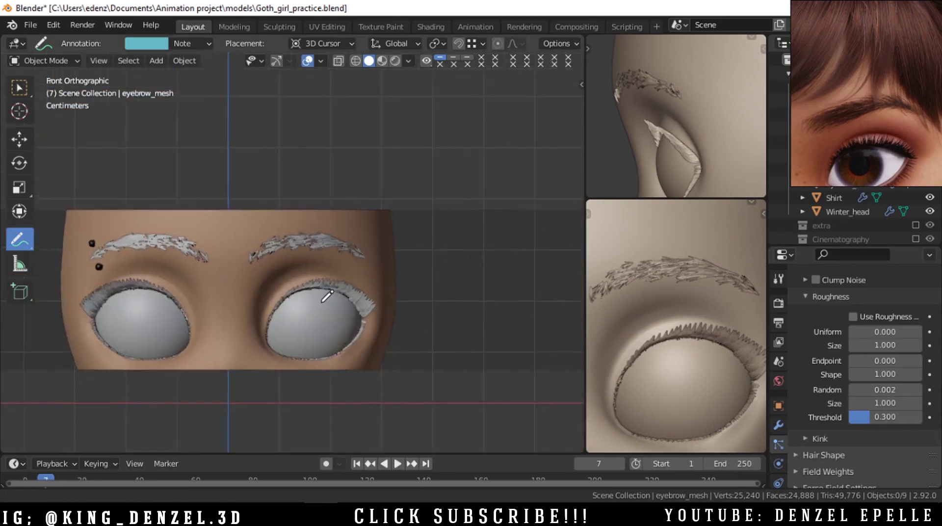
scroll(326, 294, "up", 3)
Look through the eyebrow particle system's Hair Shape, Field Weights, Force Field and Vertex Groups settings
scroll(817, 317, "down", 5)
left_click(824, 344)
scroll(824, 344, "down", 1)
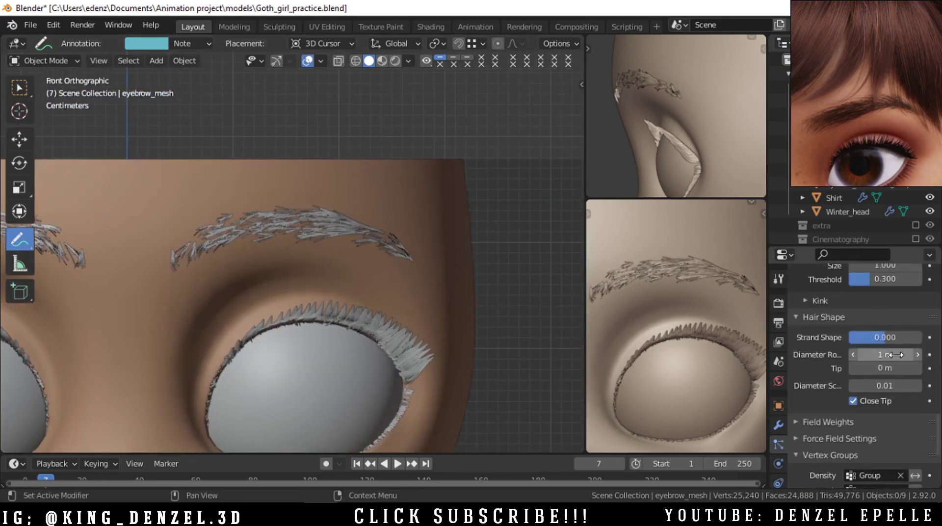
left_click(845, 319)
scroll(865, 352, "up", 1)
left_click(820, 392)
left_click(816, 413)
scroll(815, 411, "down", 3)
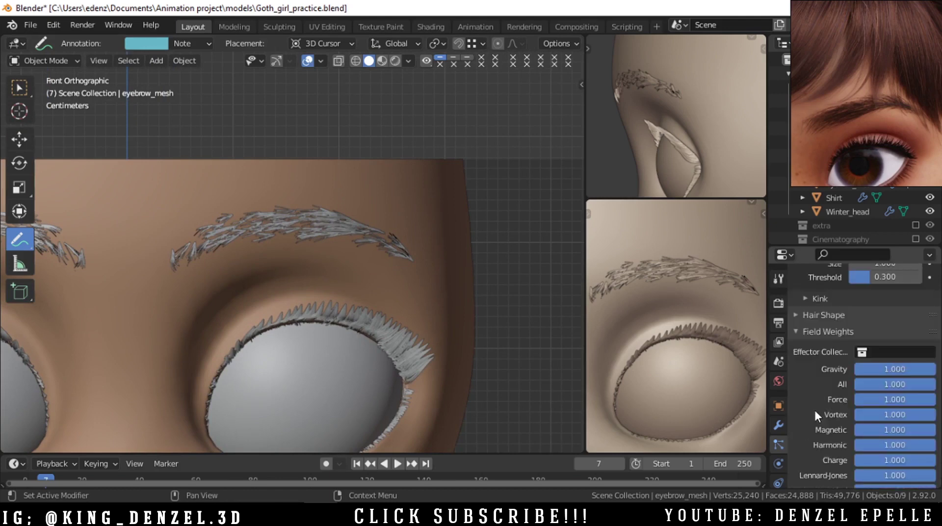
scroll(814, 412, "up", 3)
left_click(816, 412)
left_click(830, 449)
scroll(830, 449, "down", 3)
left_click(898, 384)
left_click(861, 242)
scroll(284, 253, "down", 2)
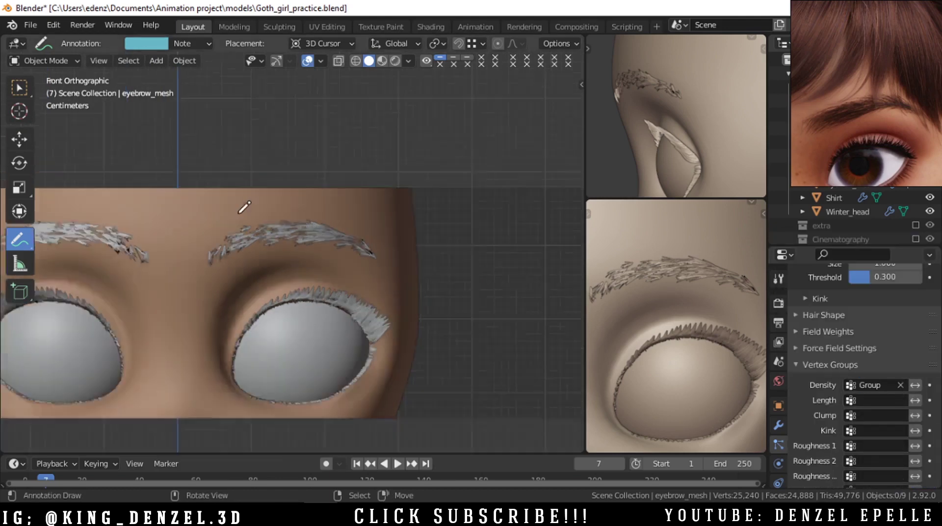
Switch to Particle Edit mode and turn on the display of Children in the viewport options
scroll(236, 238, "up", 3)
key("ctrl+Tab")
left_click(147, 289)
scroll(284, 258, "up", 2)
scroll(290, 260, "down", 2)
key("n")
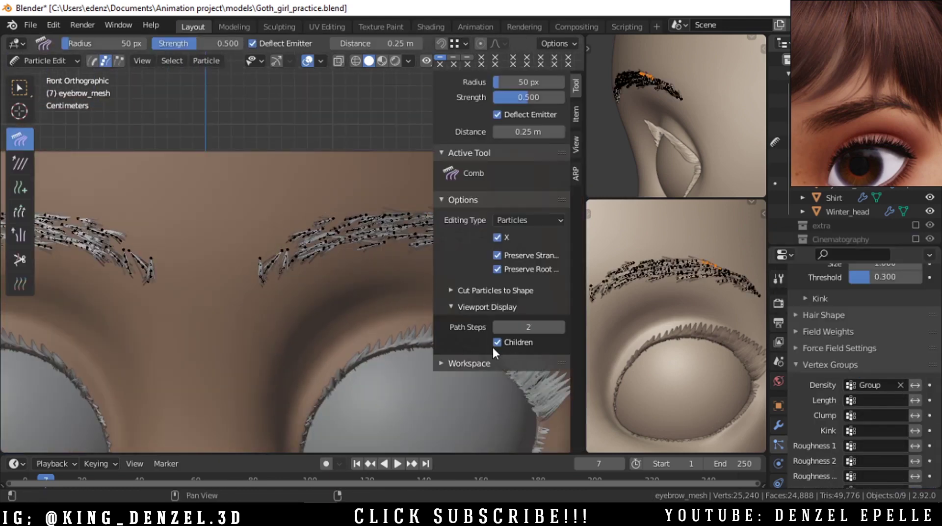
key("n")
Use the Add brush to place extra hairs in the gaps at the brow's inner end and near its tail
scroll(275, 242, "up", 4)
scroll(275, 242, "down", 3)
scroll(273, 242, "up", 2)
left_click(20, 188)
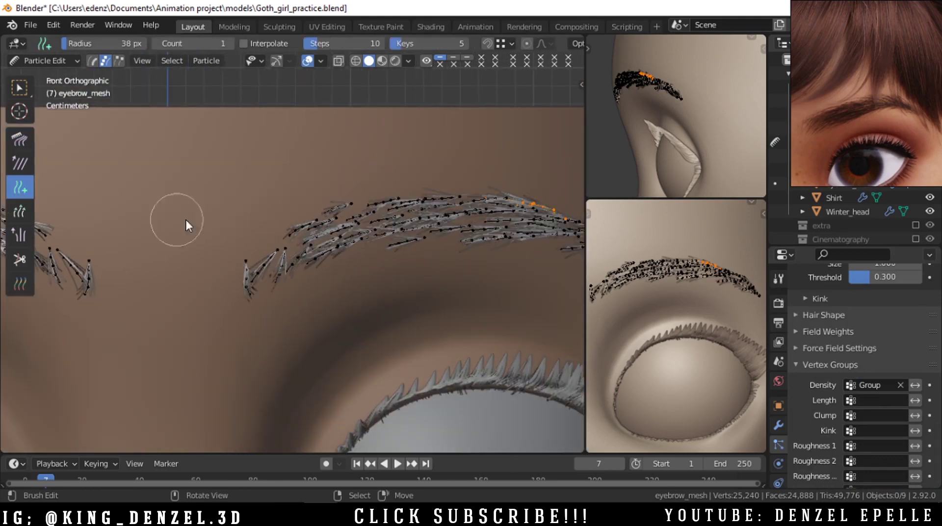
scroll(446, 265, "down", 2)
scroll(442, 217, "up", 2)
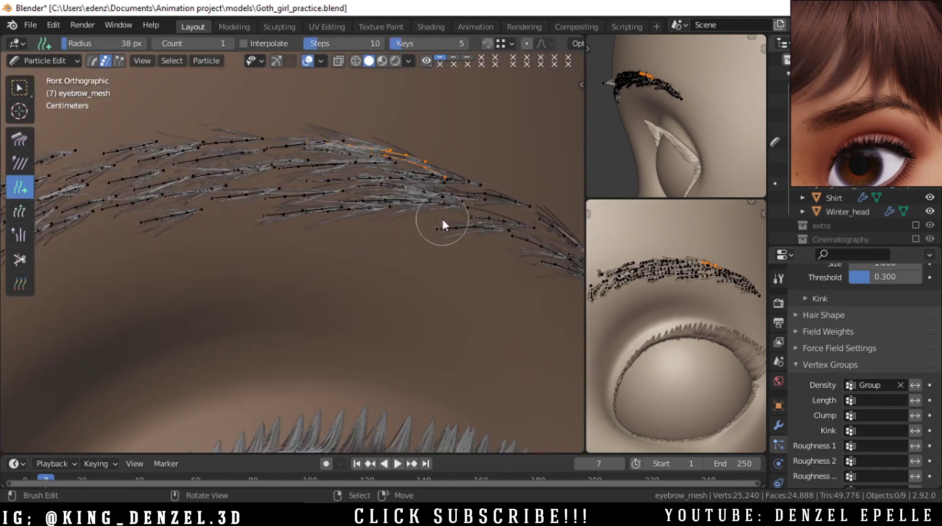
scroll(499, 207, "down", 2)
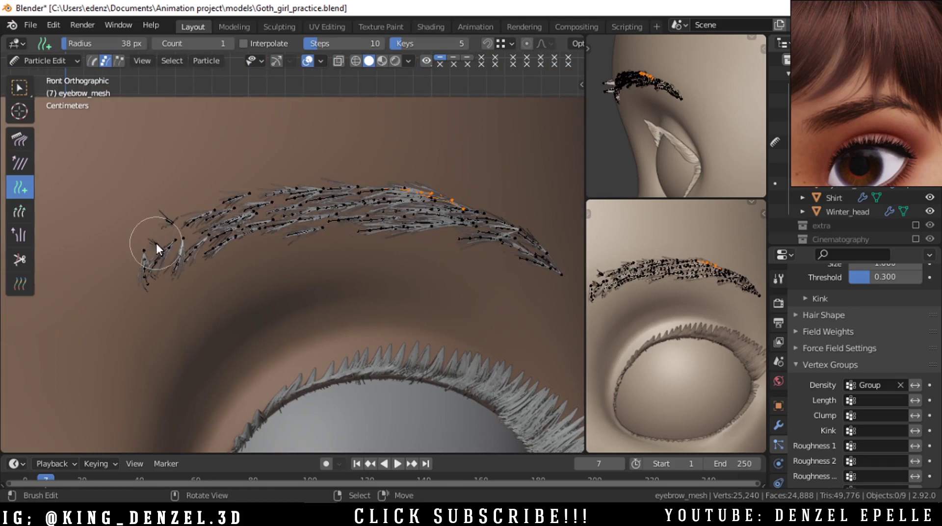
middle_click_drag(481, 208, 456, 305)
key("grave")
left_click(361, 280)
scroll(275, 246, "down", 3)
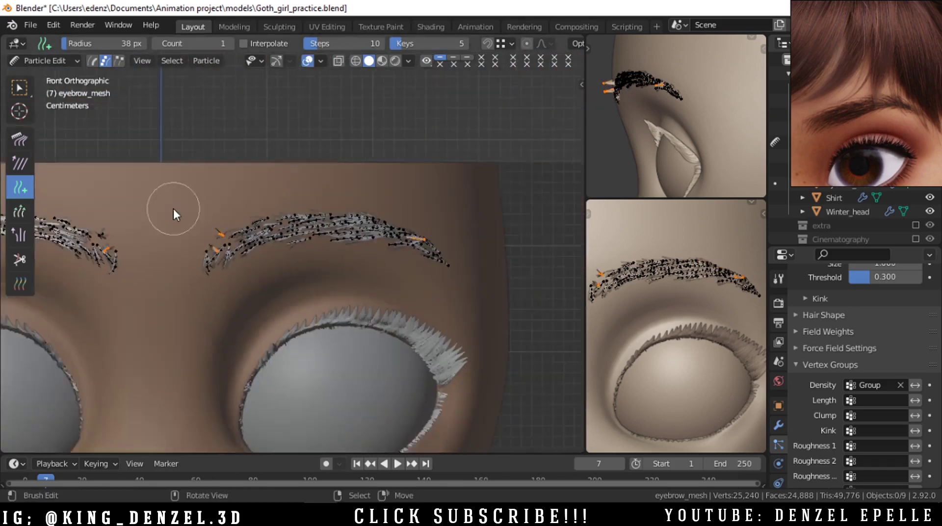
Comb the added hairs at the brow's inner end and tail down against the skin
left_click(20, 139)
scroll(278, 235, "up", 1)
key("grave")
left_click(258, 209)
key("KP_1")
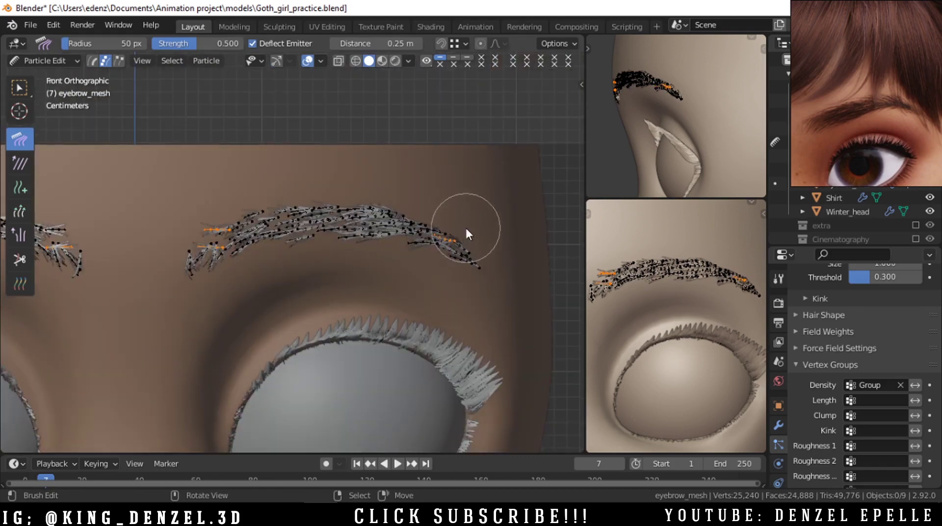
Comb the new inner-end hairs upward and outward to match their neighbours, and check the result in Object Mode
scroll(465, 226, "up", 3)
scroll(224, 280, "down", 4)
scroll(272, 234, "up", 4)
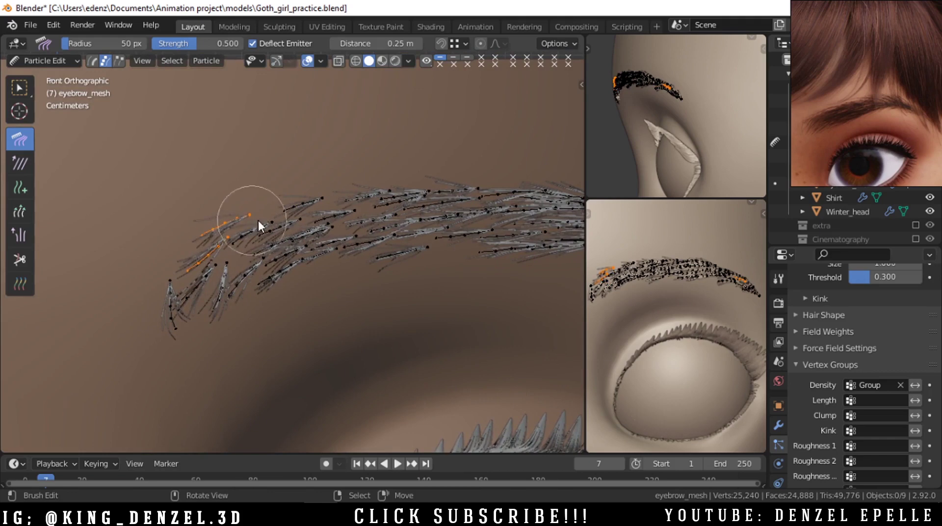
middle_click_drag(259, 220, 490, 281)
key("ctrl+Tab")
left_click(355, 334)
key("grave")
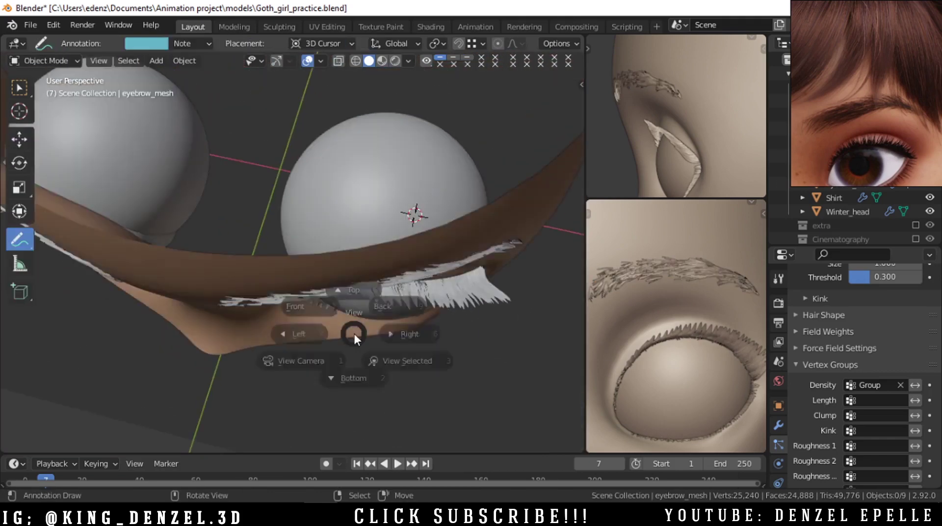
left_click(319, 306)
Return to Particle Edit mode, deselect all hairs, and lengthen the hairs at the brow's inner end with the Length brush's Grow option
key("ctrl+Tab")
left_click(258, 280)
scroll(270, 244, "down", 3)
key("alt+a")
scroll(259, 241, "up", 2)
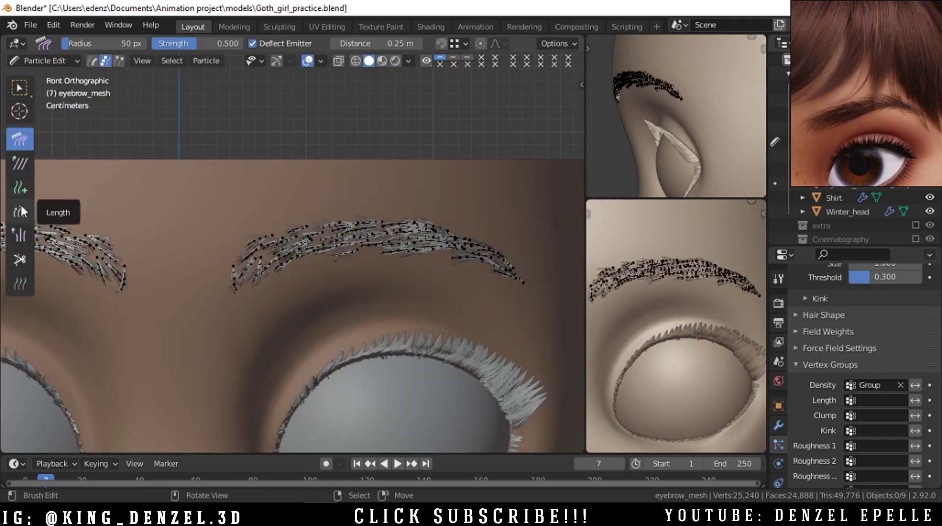
left_click(20, 211)
scroll(269, 214, "up", 3)
mouse_move(227, 249)
left_mouse_down()
mouse_move(196, 284)
mouse_move(290, 239)
left_mouse_up()
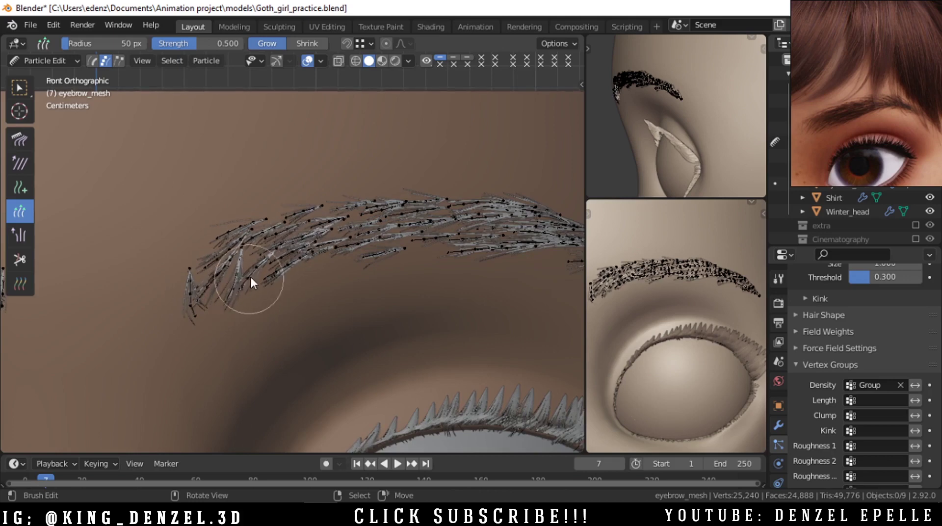
scroll(249, 274, "down", 4)
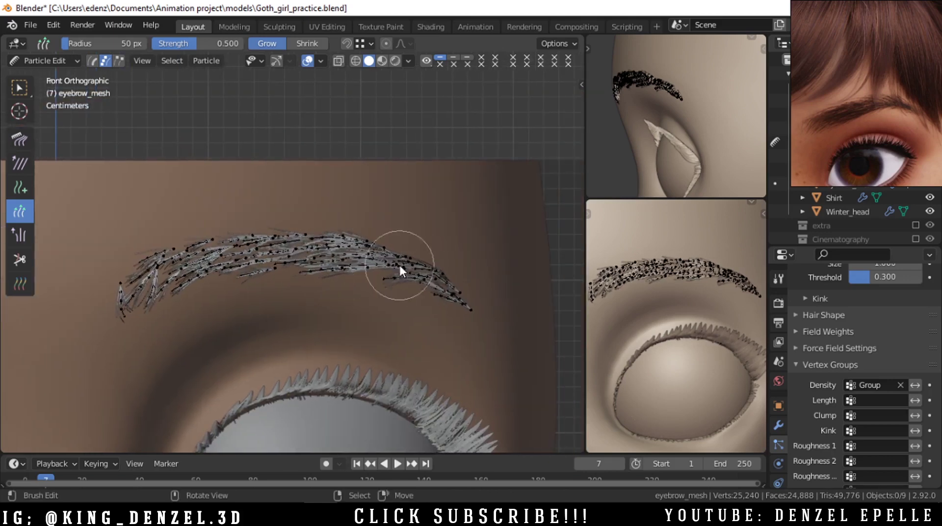
Examine the brow's hair coverage up close in Object Mode, looking for thin areas along its length
scroll(400, 266, "down", 4)
key("ctrl+Tab")
left_click(317, 279)
scroll(315, 280, "up", 5)
scroll(338, 278, "down", 5)
scroll(339, 280, "up", 5)
scroll(346, 329, "down", 5)
scroll(322, 271, "up", 8)
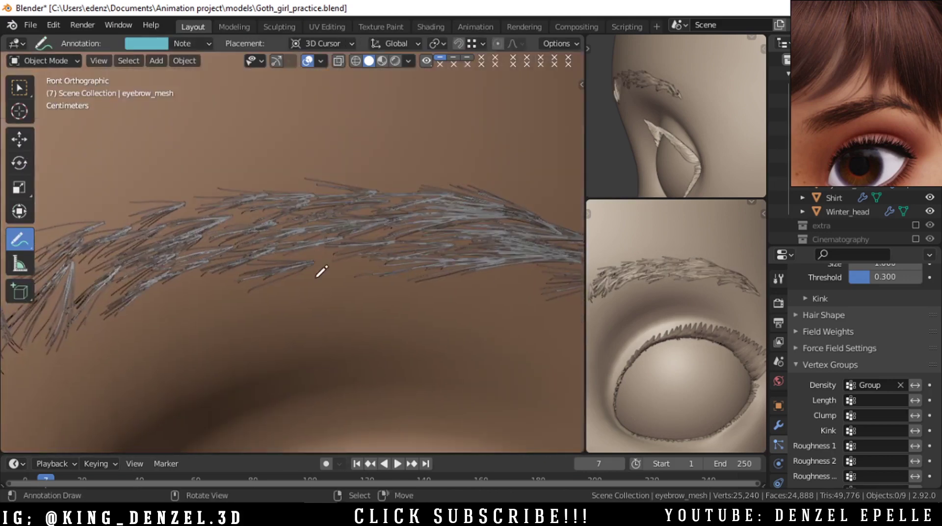
scroll(321, 267, "down", 2)
scroll(418, 264, "down", 1)
Return to Particle Edit mode and use the Add brush to place extra hairs along the brow's lower edge and in its middle
key("ctrl+Tab")
left_click(451, 277)
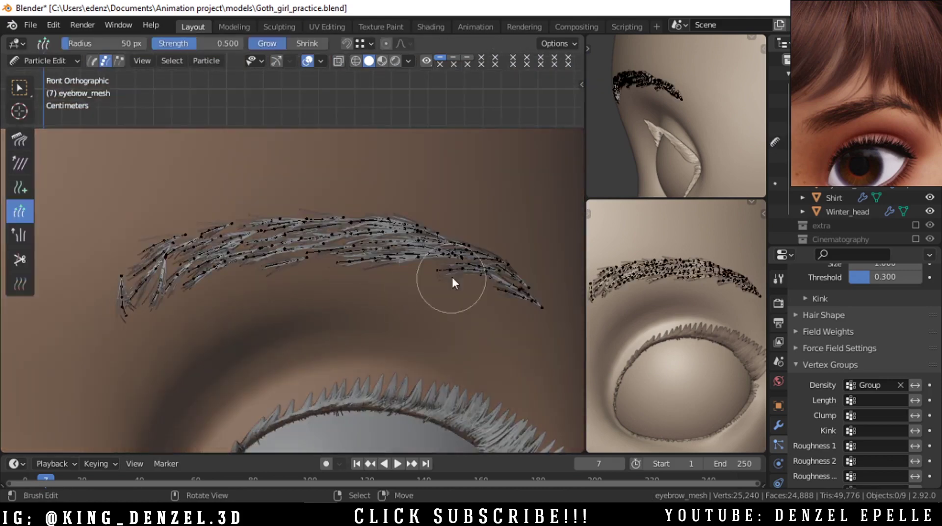
scroll(314, 311, "up", 4)
right_click(431, 297)
left_click(20, 139)
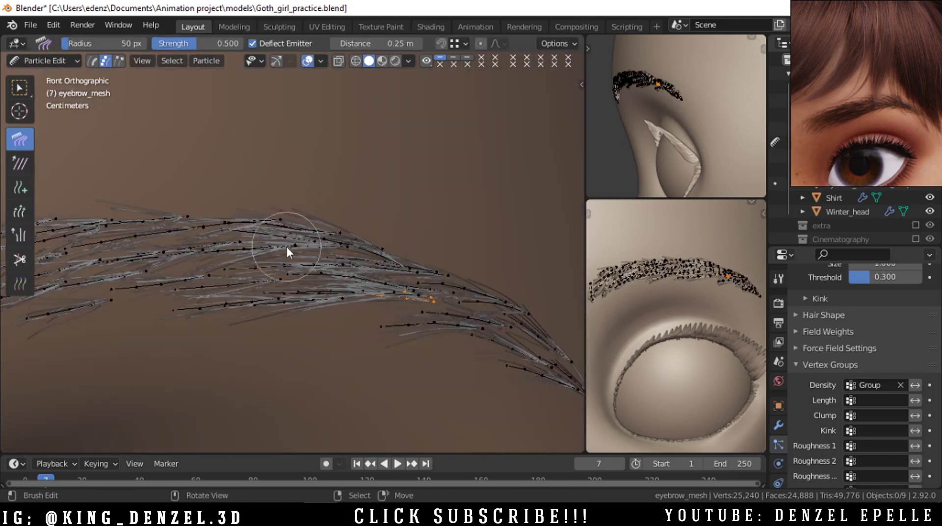
key("shift+space")
key("a")
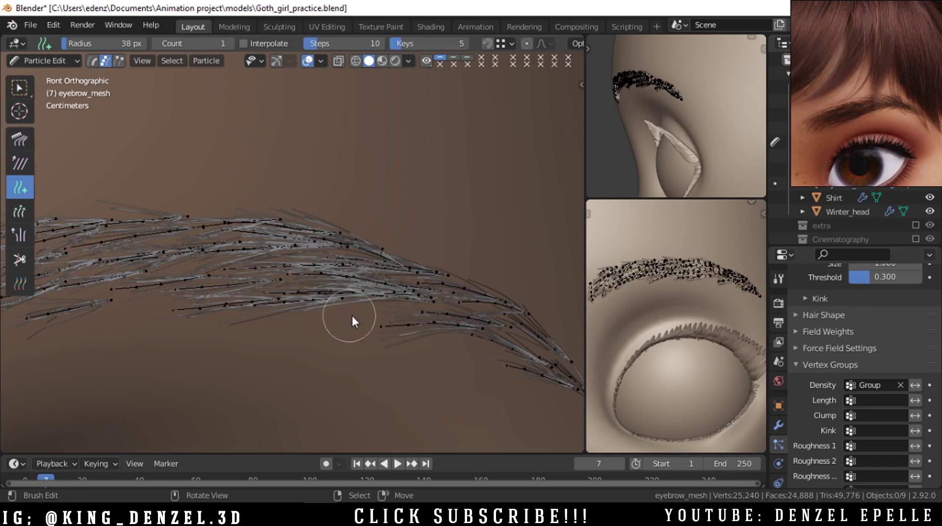
scroll(343, 318, "down", 3)
left_click(212, 307)
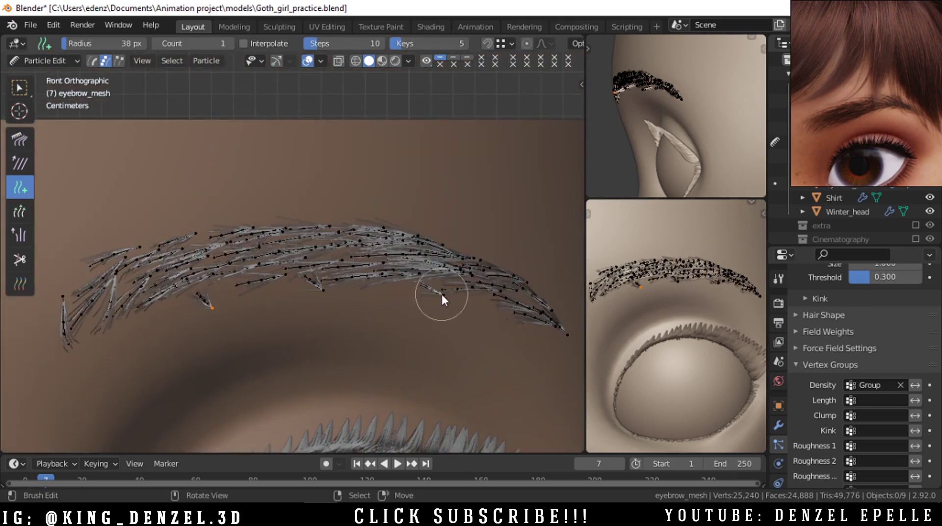
left_click(328, 258)
Extend the selection to the full added strands and comb them outward along the direction of the brow
key("ctrl+l")
left_click(19, 139)
left_click_drag(205, 300, 246, 279)
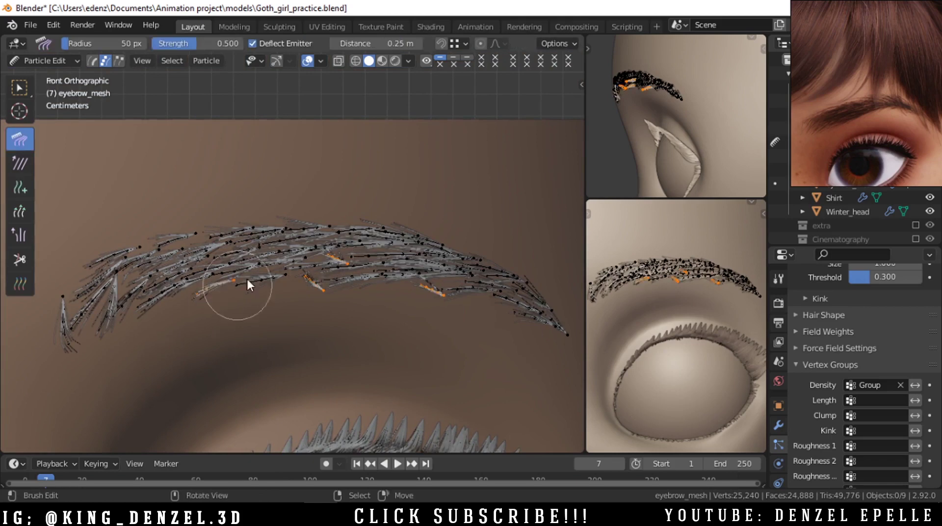
scroll(363, 203, "down", 4)
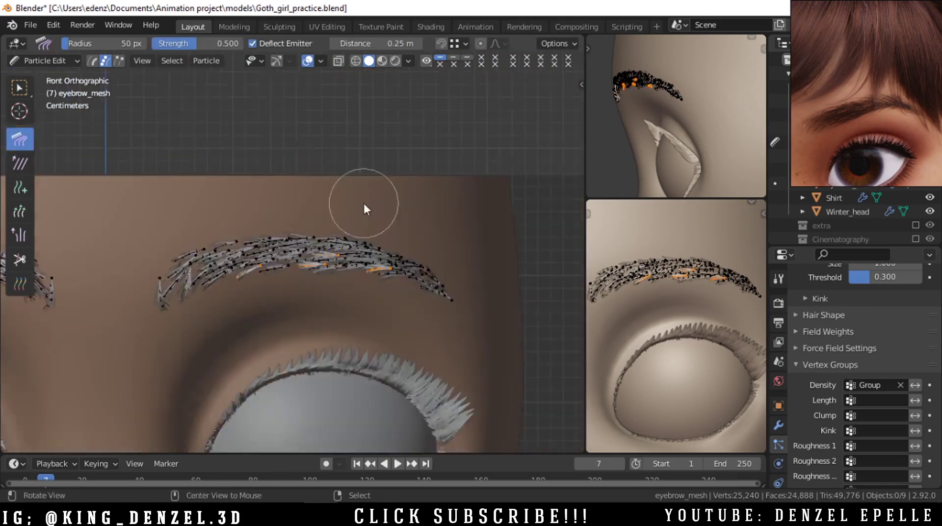
middle_click_drag(363, 204, 273, 314)
key("grave")
left_click(347, 285)
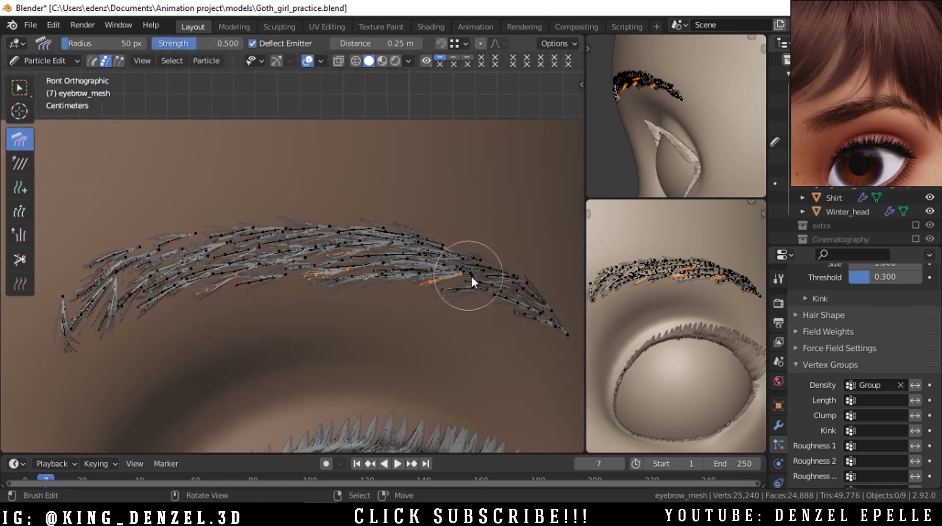
Lengthen the added hairs with the Length brush's Grow option and check the brow in Object Mode
left_click(19, 211)
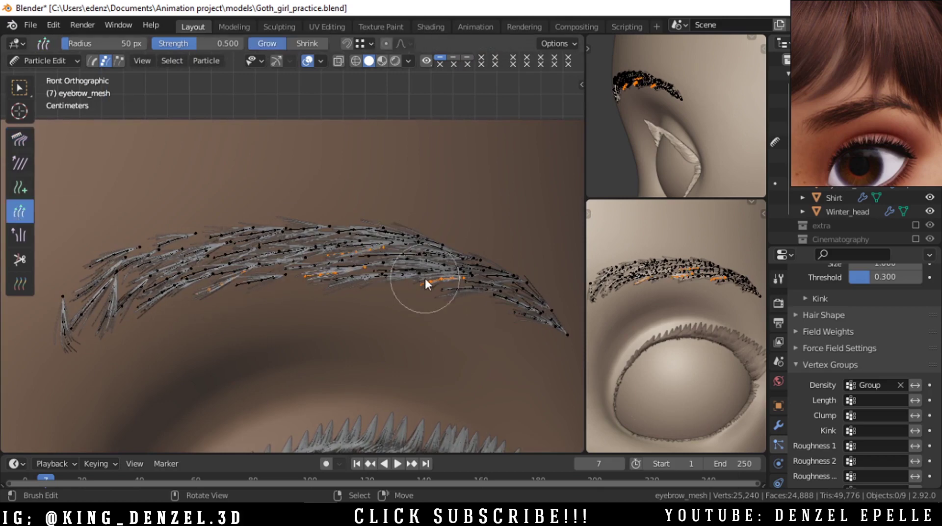
key("ctrl+Tab")
left_click(363, 275)
scroll(309, 264, "up", 1)
Inspect the brow up close, then compare both brows from the front in Object Mode
key("ctrl+Tab")
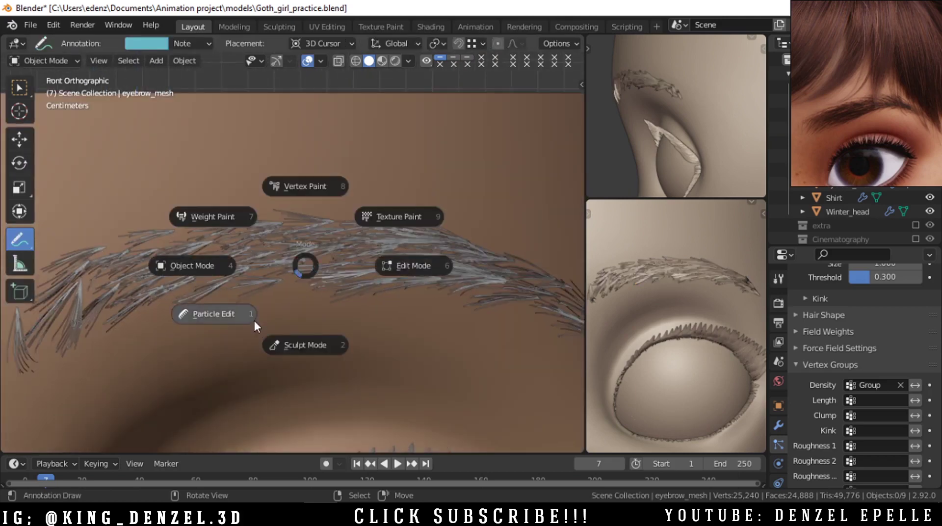
left_click(253, 320)
right_click(274, 280)
key("ctrl+Tab")
left_click(213, 288)
scroll(339, 269, "down", 9)
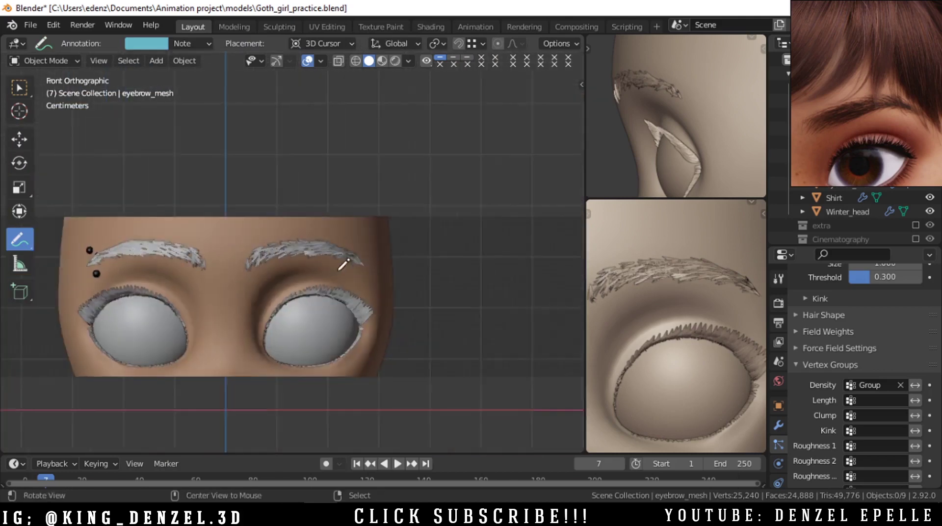
middle_click_drag(341, 269, 341, 260)
key("grave")
left_click(287, 220)
scroll(276, 219, "up", 6)
Move hair points on the brow's upper edge near its inner end in Particle Edit mode, and check the shape in Object Mode
key("ctrl+Tab")
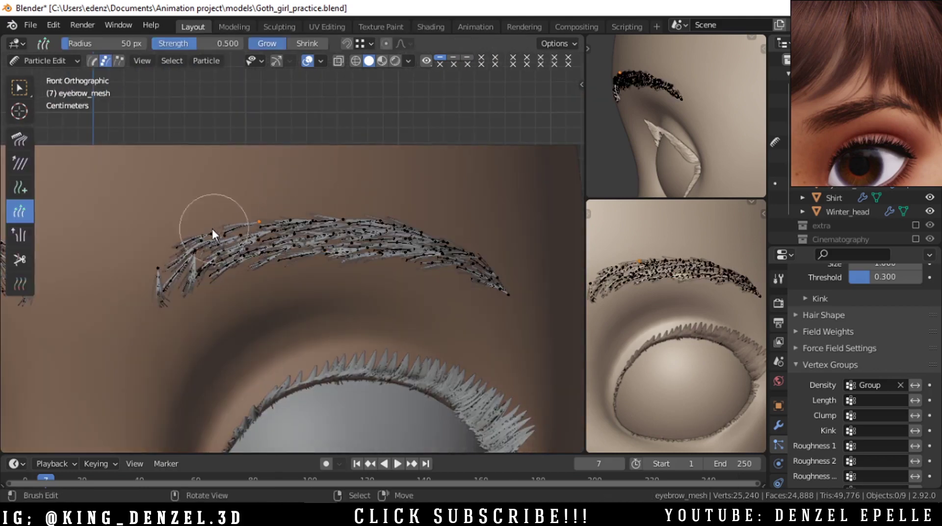
key("g")
left_click(324, 229)
key("ctrl+Tab")
left_click(231, 233)
key("ctrl+Tab")
left_click(146, 282)
right_click(207, 233)
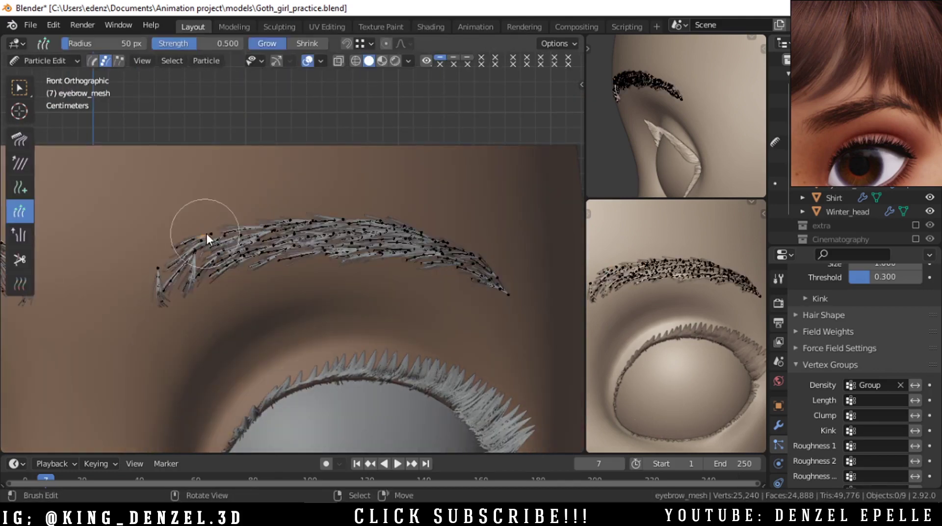
key("ctrl+Tab")
scroll(343, 245, "down", 3)
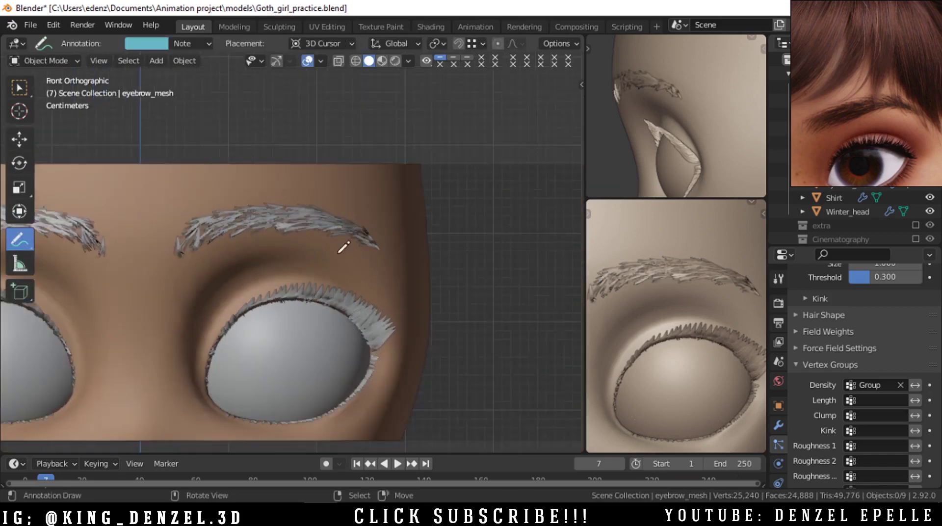
Move a hair point on the upper edge of the brow's tail and check the result in Object Mode
scroll(376, 284, "up", 6)
key("ctrl+Tab")
key("g")
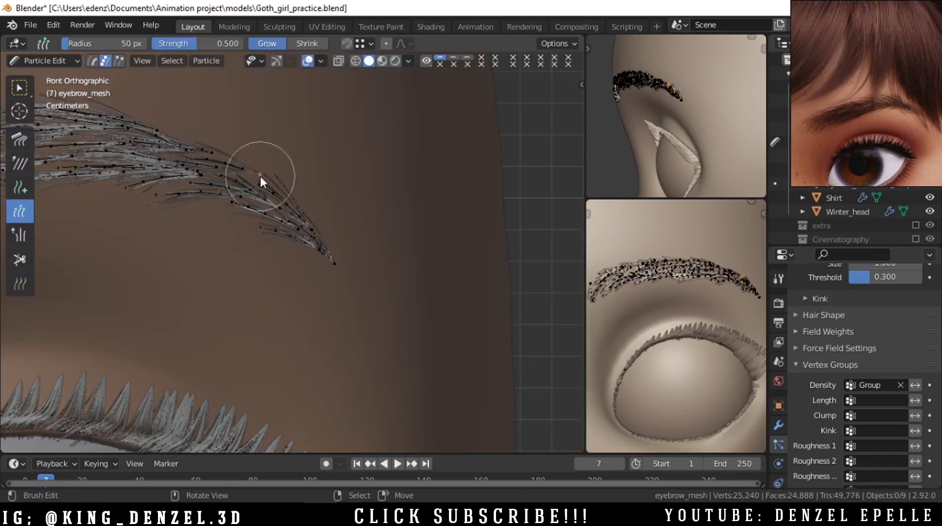
left_click(292, 220)
key("ctrl+Tab")
scroll(323, 245, "down", 3)
middle_click_drag(323, 246, 432, 253, "shift")
Select the whole hair under the brow near its tail and try moving it with snapping enabled
key("ctrl+Tab")
scroll(359, 248, "up", 3)
key("l")
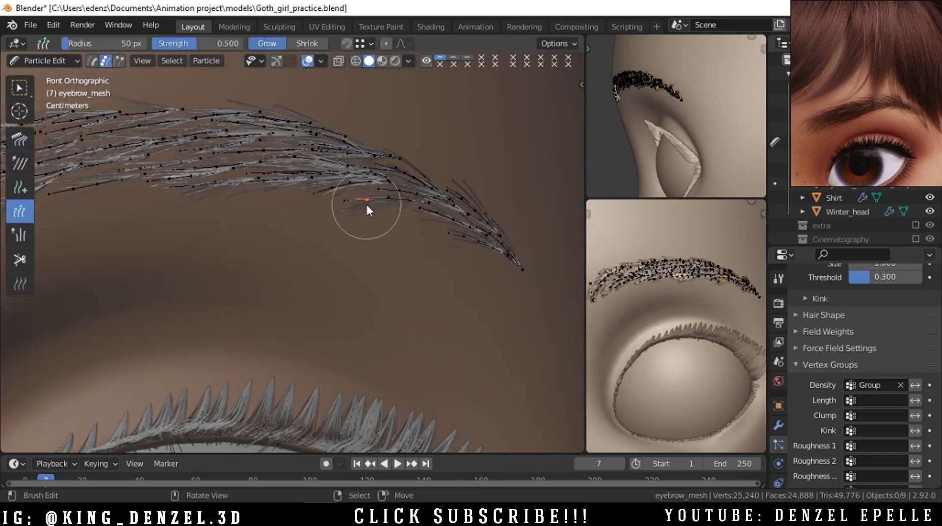
key("n")
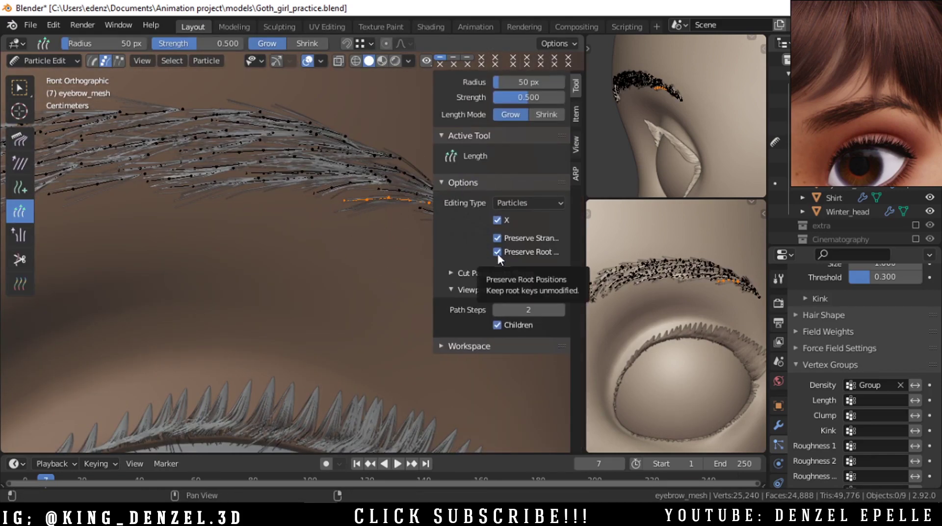
key("n")
key("shift+Tab")
scroll(351, 210, "up", 1)
key("g")
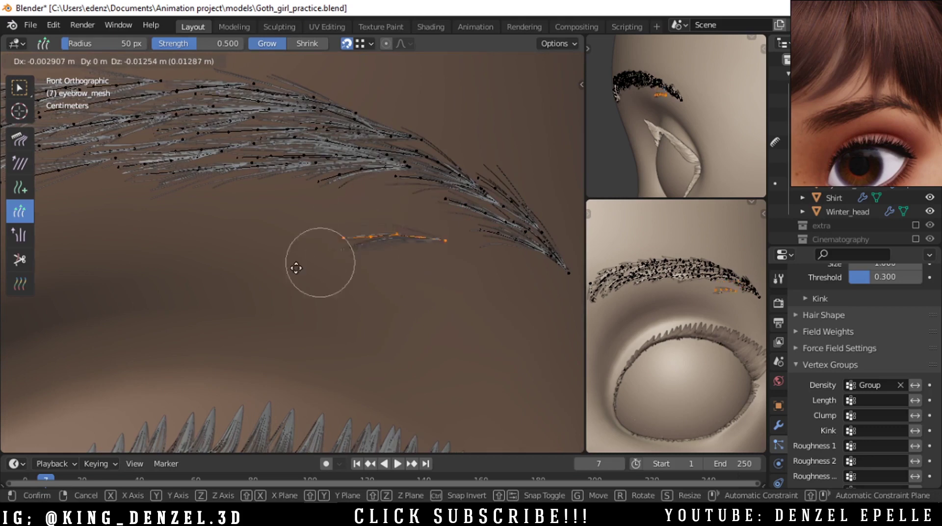
right_click(355, 246)
key("g")
right_click(368, 218)
Set the snap target to Face and try moving the selected hair onto the skin
left_click(362, 43)
left_click(328, 141)
left_click(363, 44)
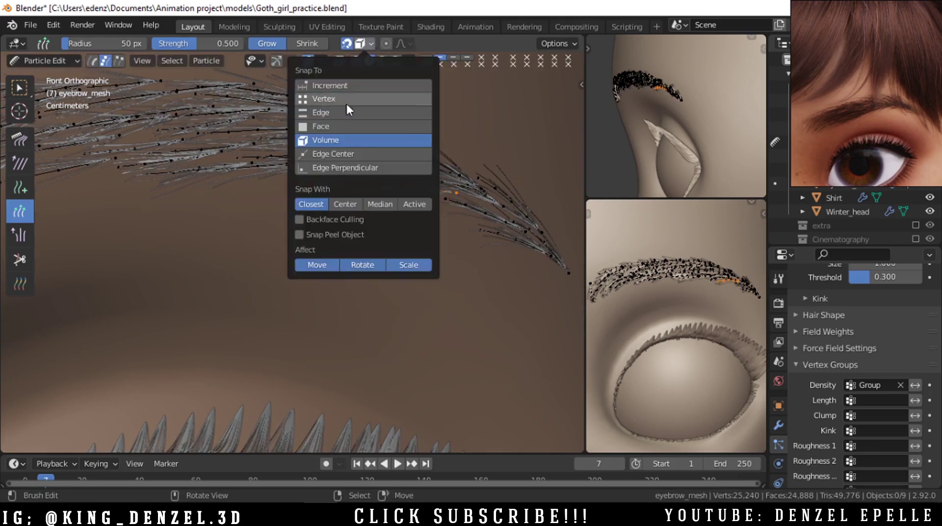
left_click(344, 127)
key("g")
left_click(438, 180)
Try moving a single point of that lower hair with face snapping, and undo the last moves
key("alt+z")
right_click(340, 178)
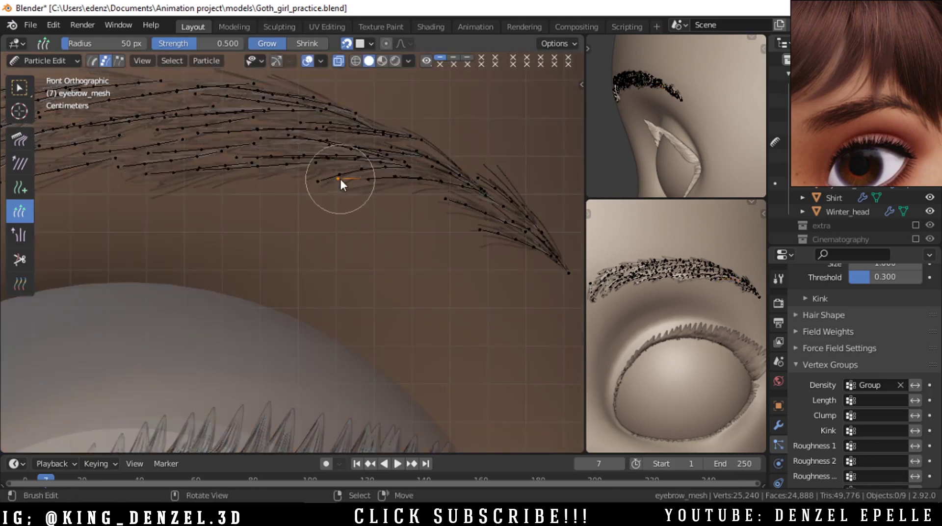
key("alt+z")
key("g")
left_click(356, 182)
key("n")
key("n")
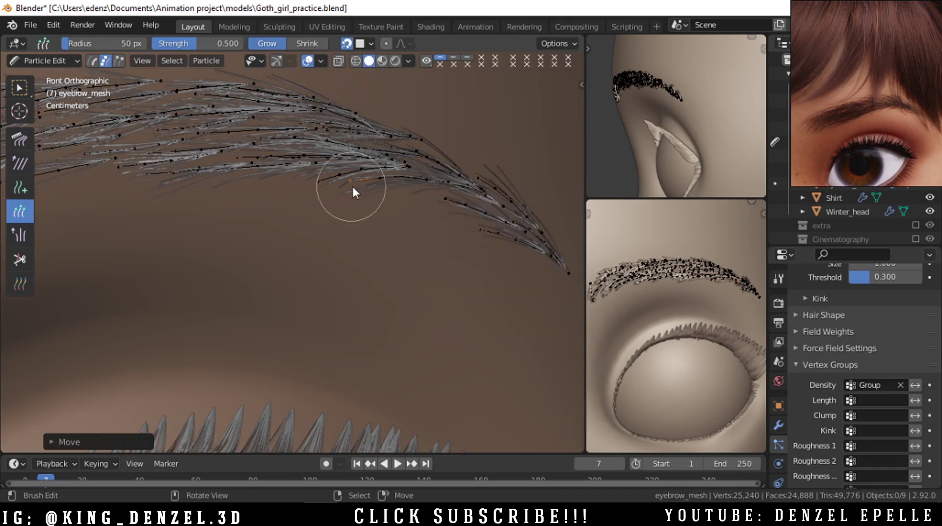
key("ctrl+z")
key("ctrl+z")
Turn snapping off and move the hair point at the start of the brow's tail outward
right_click(450, 180)
key("g")
right_click(431, 204)
key("shift+Tab")
key("g")
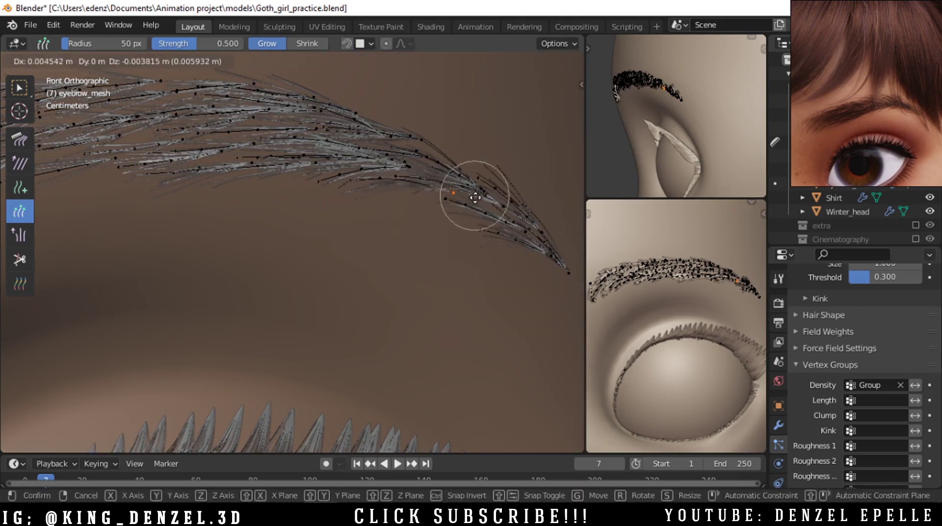
left_click(485, 196)
Reposition more hair points along the lower edge near the tail and check both brows in Object Mode
scroll(380, 254, "down", 3)
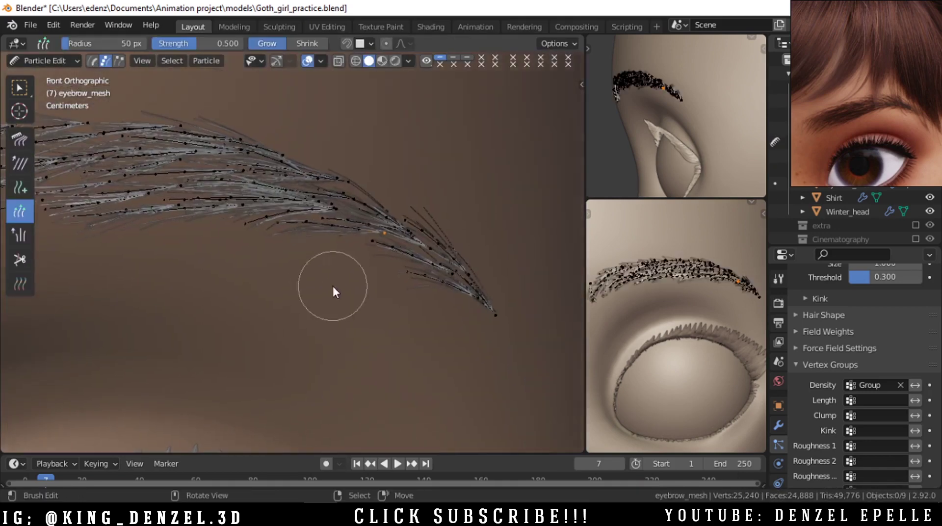
key("g")
left_click(544, 272)
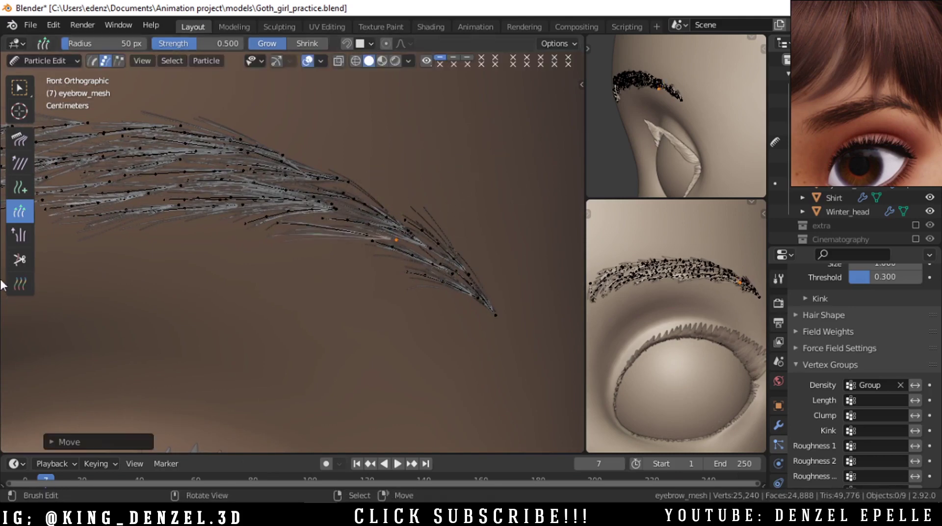
key("g")
left_click(481, 222)
key("g")
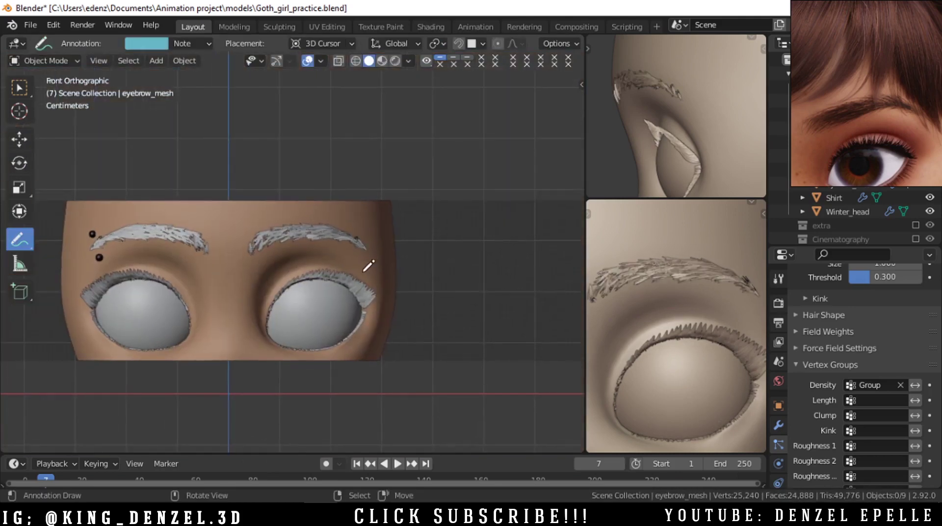
Change the hair shape type in the render settings to display strand thickness, and return to the particle settings
scroll(844, 356, "up", 15)
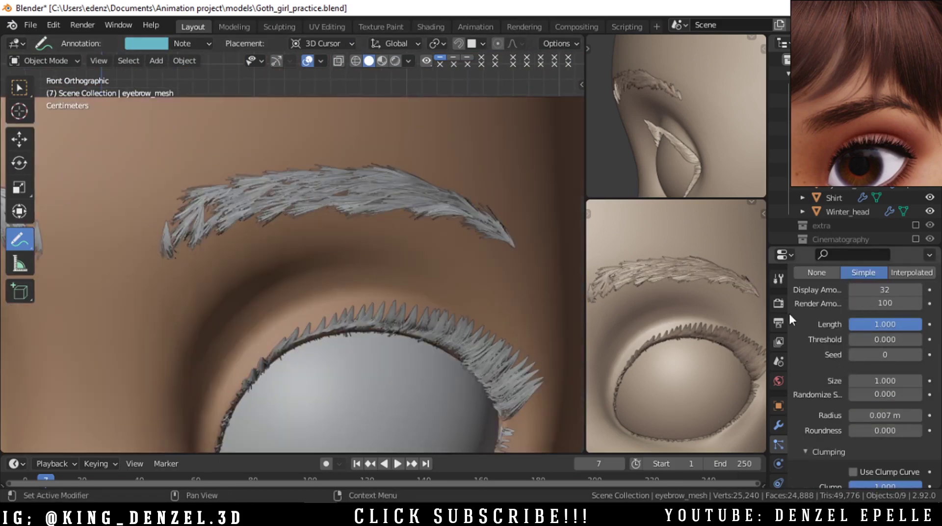
left_click(779, 303)
left_click(779, 417)
Open the particle system's Hair Shape settings and set the root diameter to 0.02 m, keeping the strand shape at 0
scroll(836, 447, "down", 12)
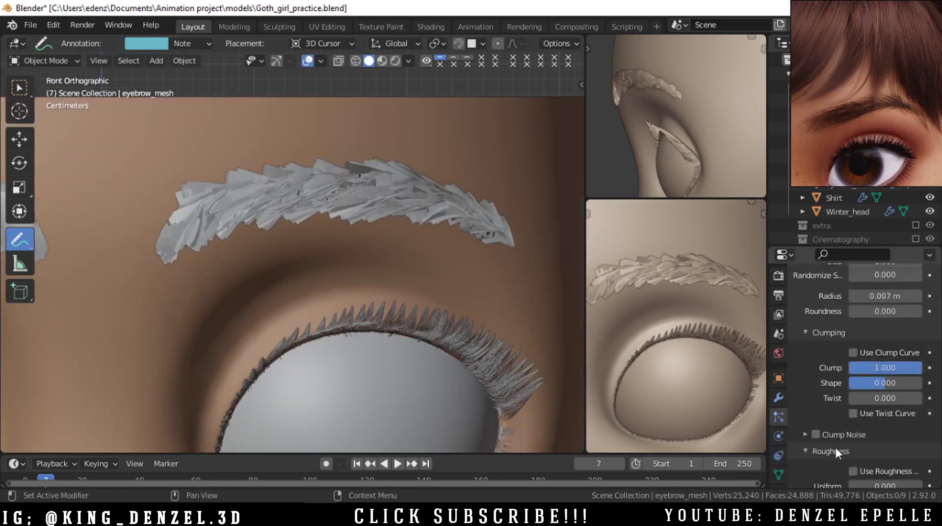
left_click(830, 326)
scroll(830, 328, "up", 4)
left_click(807, 322)
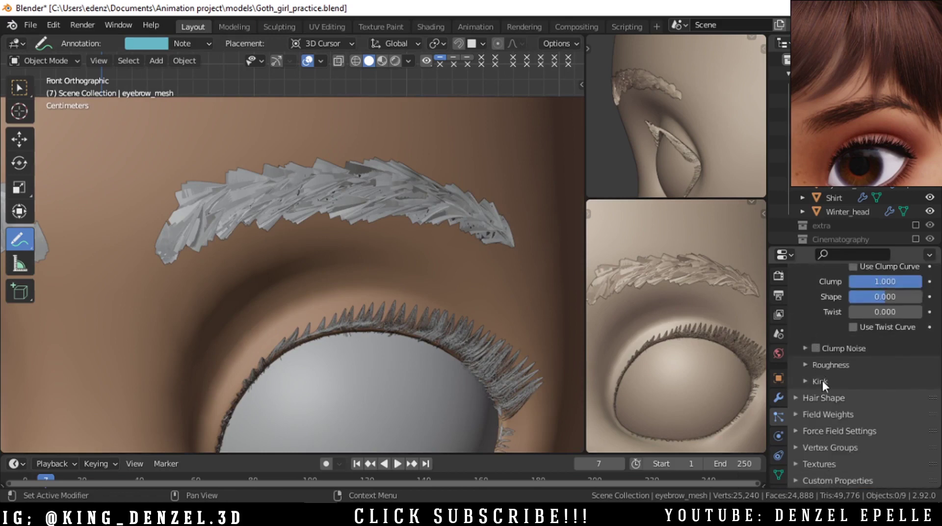
scroll(822, 381, "up", 1)
scroll(823, 383, "down", 1)
left_click(823, 391)
scroll(829, 397, "down", 2)
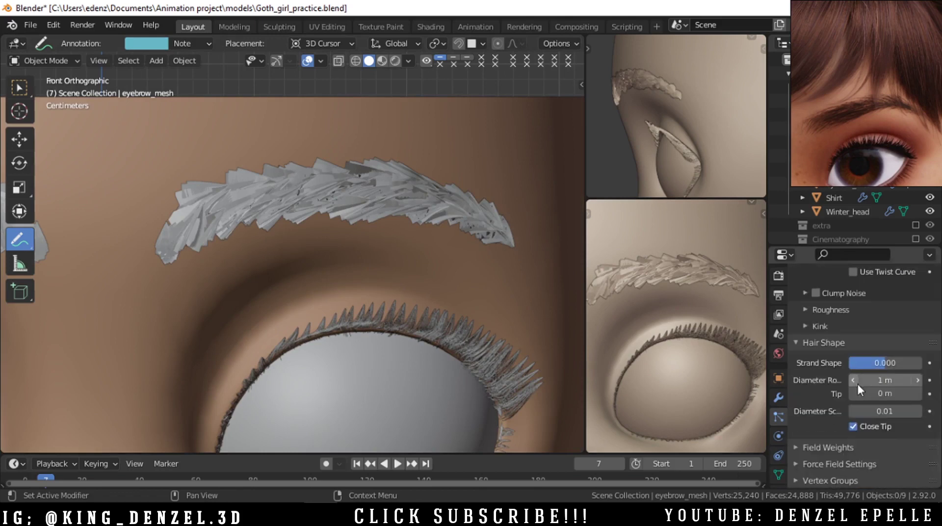
left_click_drag(885, 365, 922, 364)
key("ctrl+z")
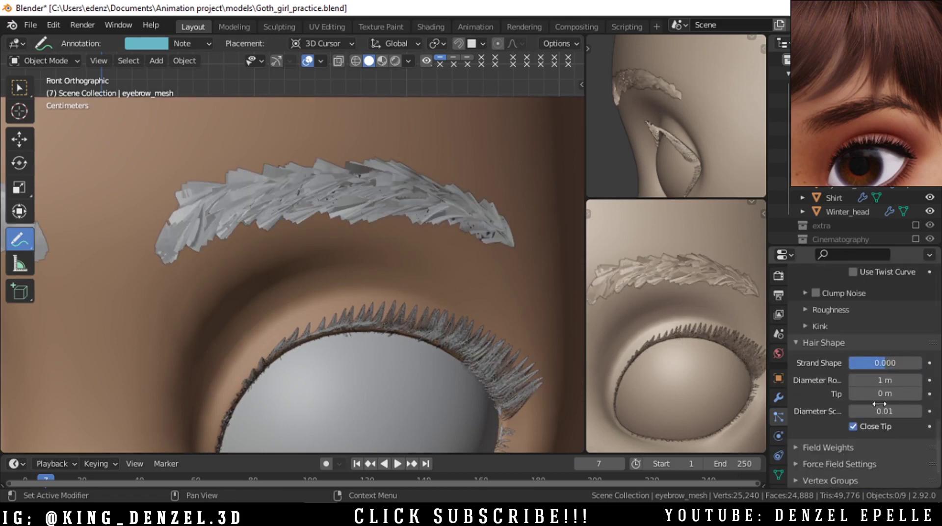
key("Return")
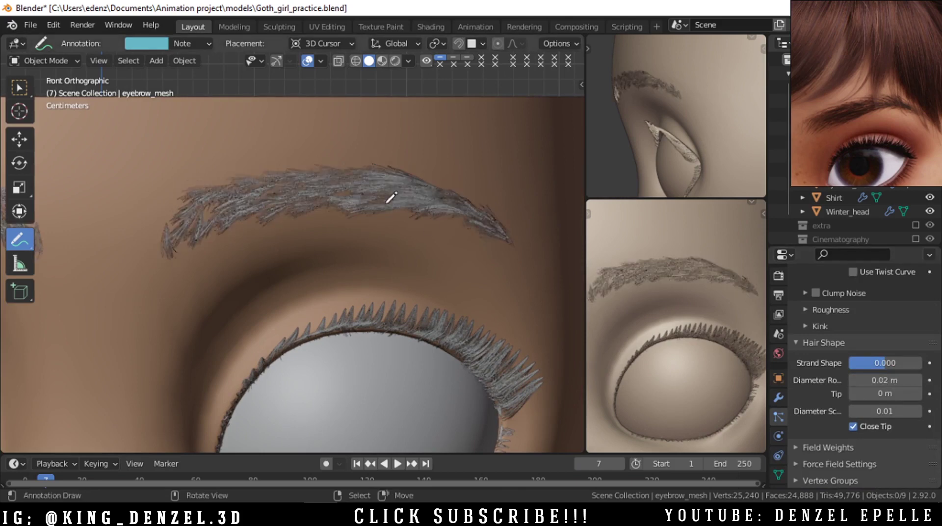
Try a root diameter of 0.03 m, then use 0.02 m with a tip diameter of 0.01 m
scroll(376, 169, "up", 3)
scroll(297, 245, "down", 3)
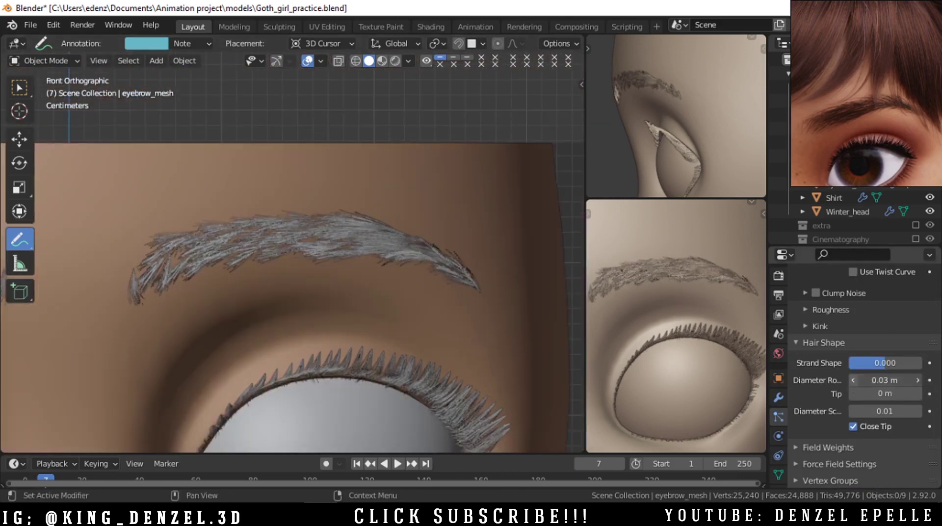
left_click(918, 394)
scroll(452, 242, "up", 5)
scroll(431, 255, "down", 3)
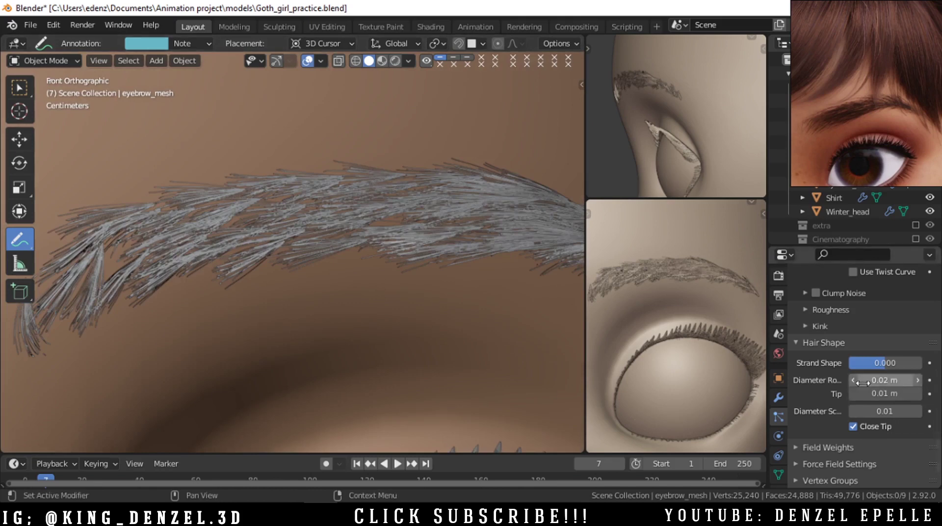
Try a root diameter of 0.015 m, then set it back to 0.02 m and view both brows
left_click(854, 381)
scroll(564, 299, "down", 4)
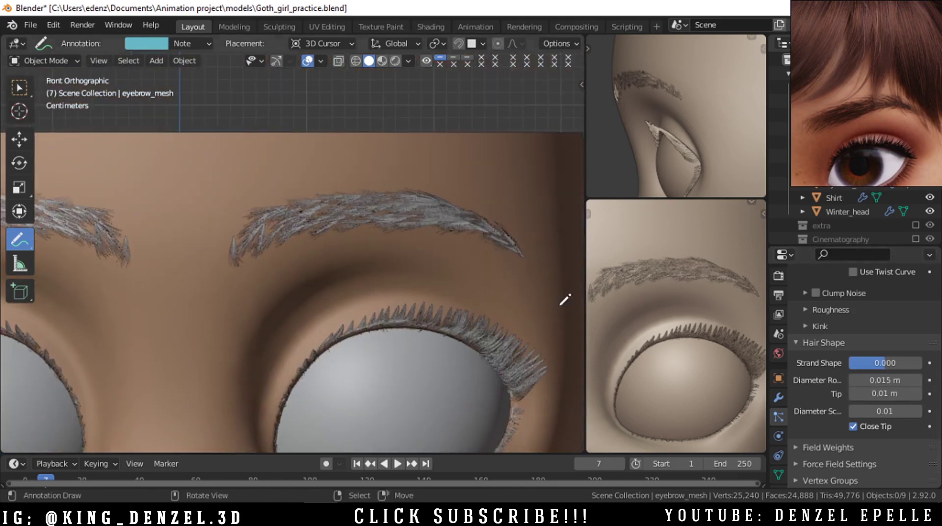
left_click(874, 381)
key("Return")
scroll(388, 236, "down", 6)
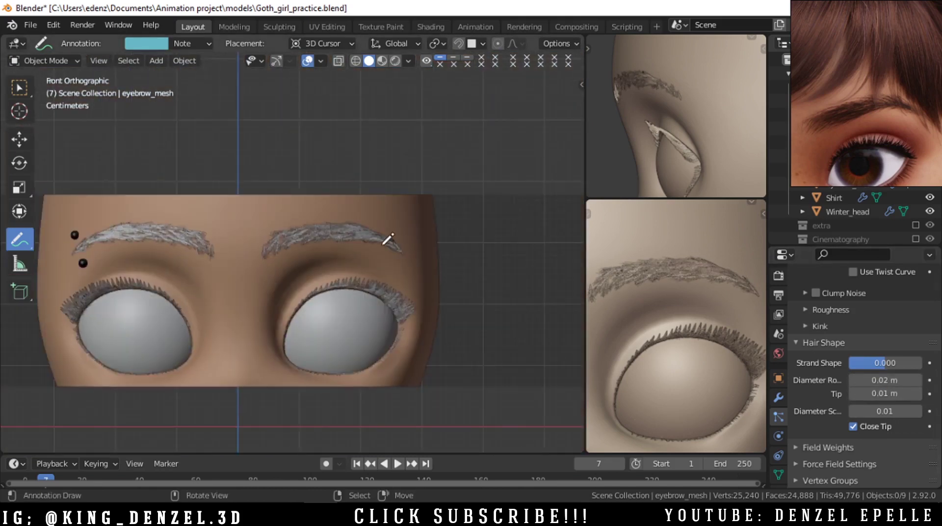
Examine both brows from the front and review the hair system's children and clumping settings
middle_click_drag(396, 242, 417, 253)
key("KP_1")
scroll(416, 253, "up", 6)
scroll(867, 320, "up", 20)
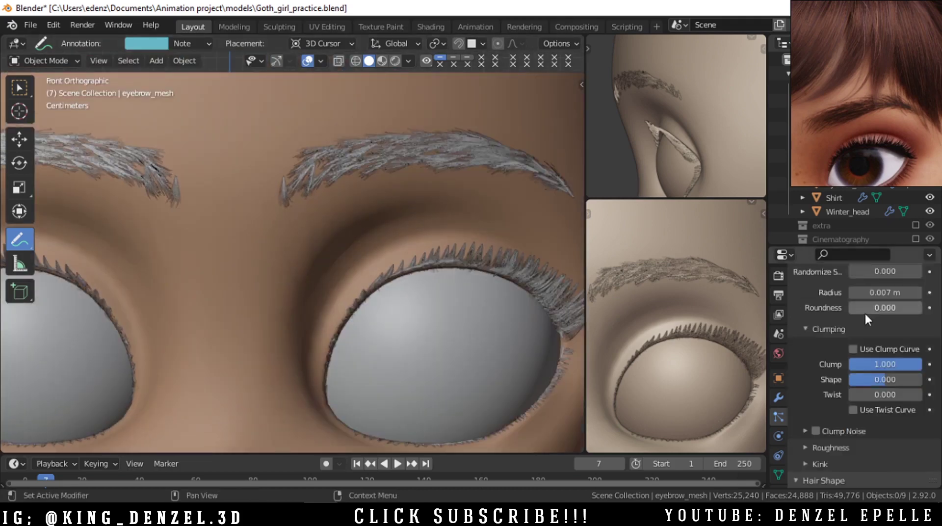
scroll(874, 348, "down", 8)
scroll(832, 309, "up", 1)
scroll(832, 297, "up", 1)
left_click(831, 300)
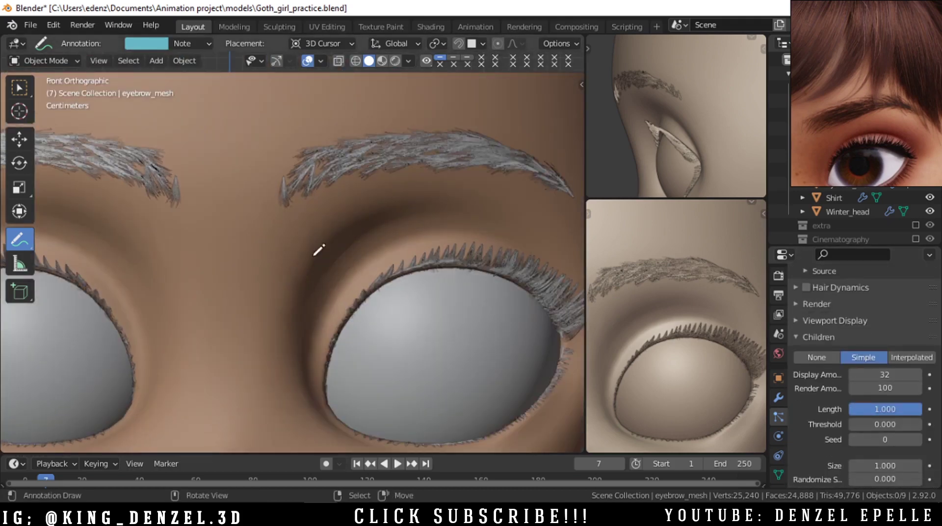
Switch the eye close-up viewport to rendered shading and save the file
key("z")
left_click(685, 279)
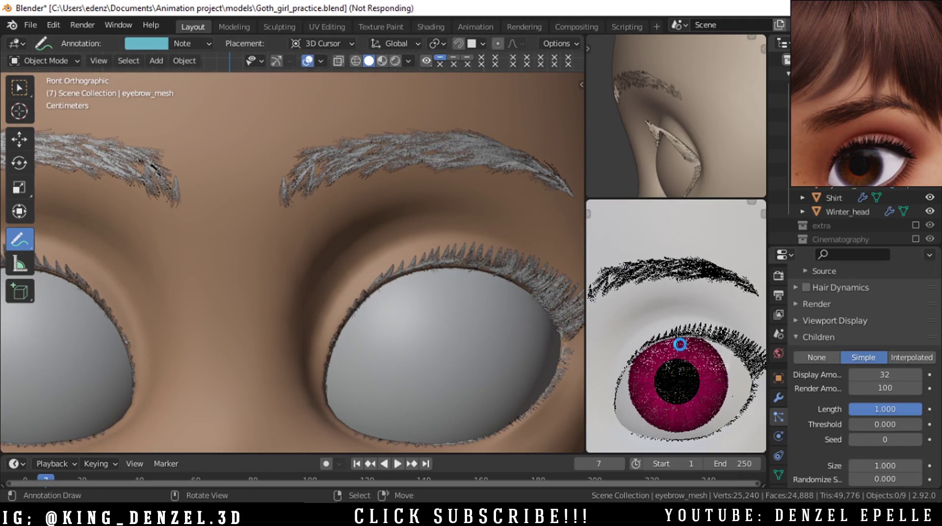
key("ctrl+s")
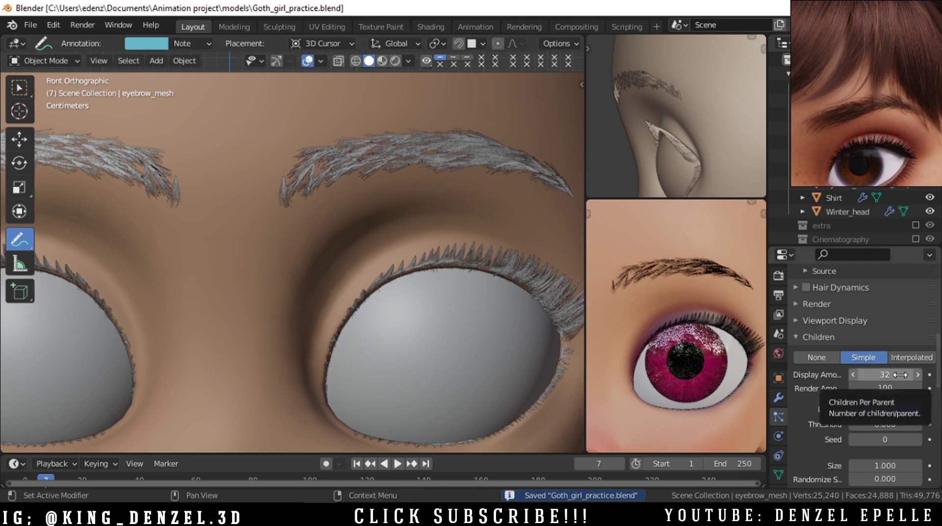
Try a hair root diameter of 0.05 m, then set it to 0.04 m with a tip diameter of 0.02 m
scroll(891, 411, "down", 12)
left_click(918, 422)
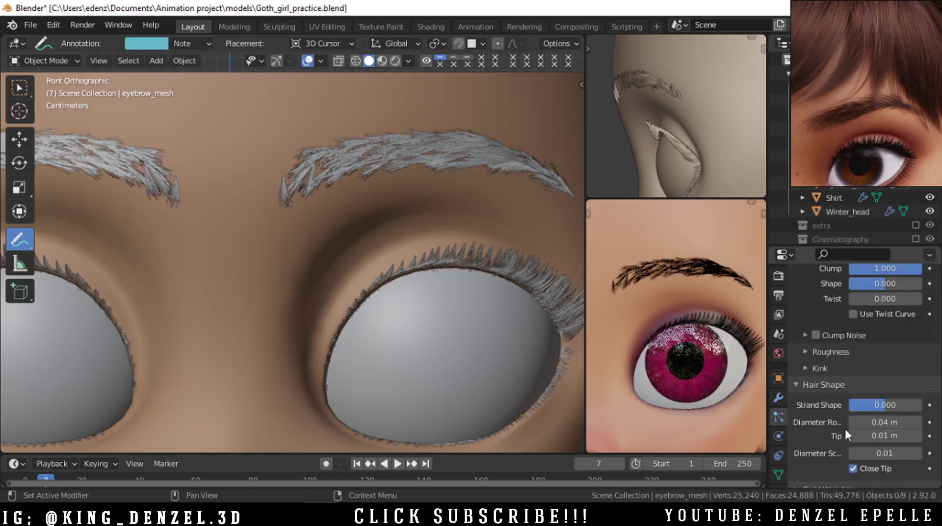
left_click(918, 436)
left_click(917, 422)
scroll(309, 163, "up", 4)
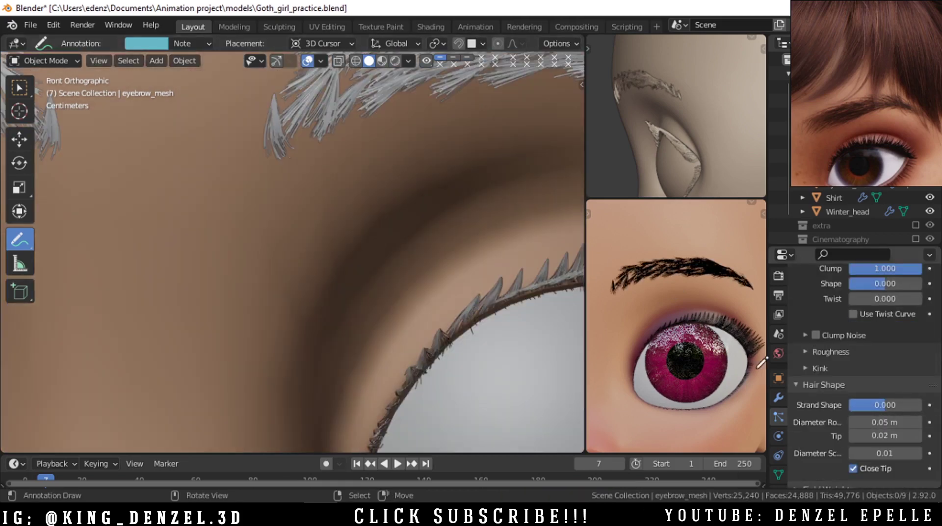
left_click(852, 423)
scroll(825, 378, "up", 3)
scroll(824, 378, "down", 2)
left_click_drag(903, 431, 871, 432)
scroll(871, 432, "up", 3)
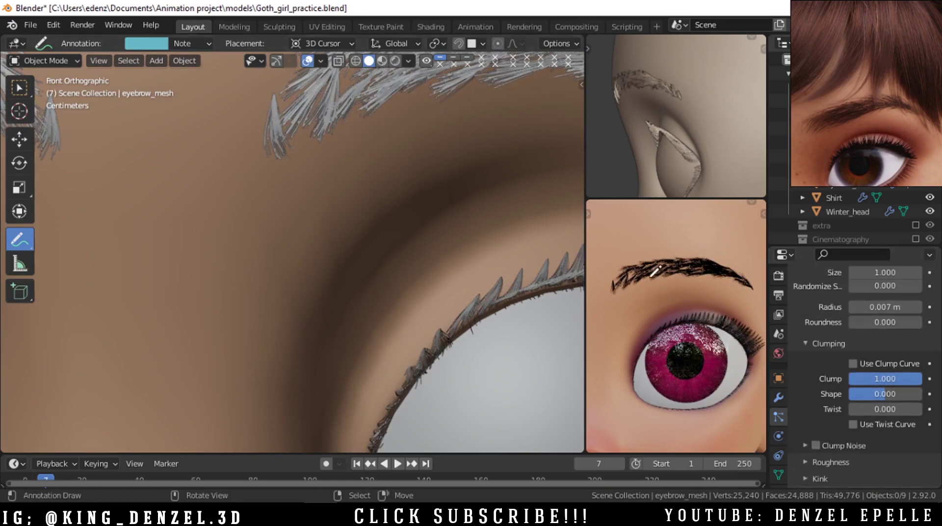
Compare the thicker brow hairs in solid and rendered shading in the eye close-up viewport
scroll(394, 227, "down", 7)
middle_click_drag(676, 274, 662, 289)
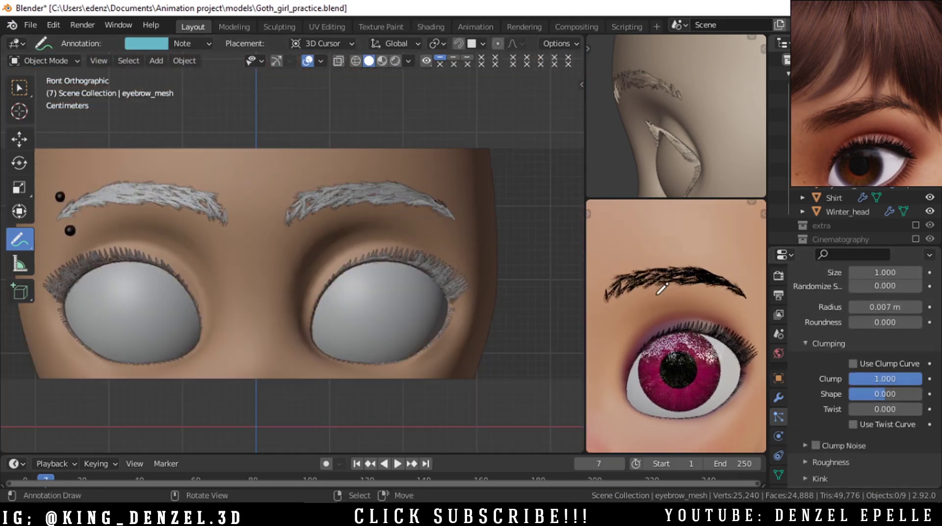
key("z")
left_click(705, 276)
key("z")
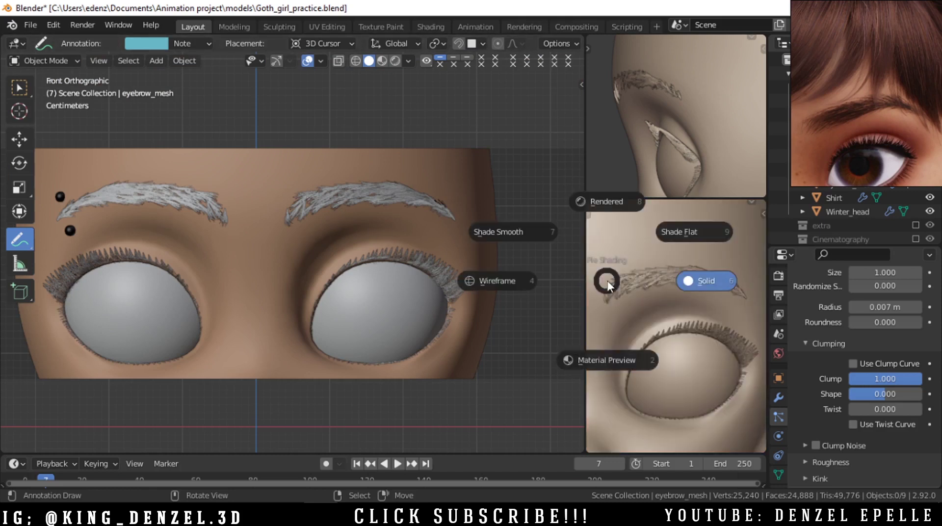
left_click(610, 201)
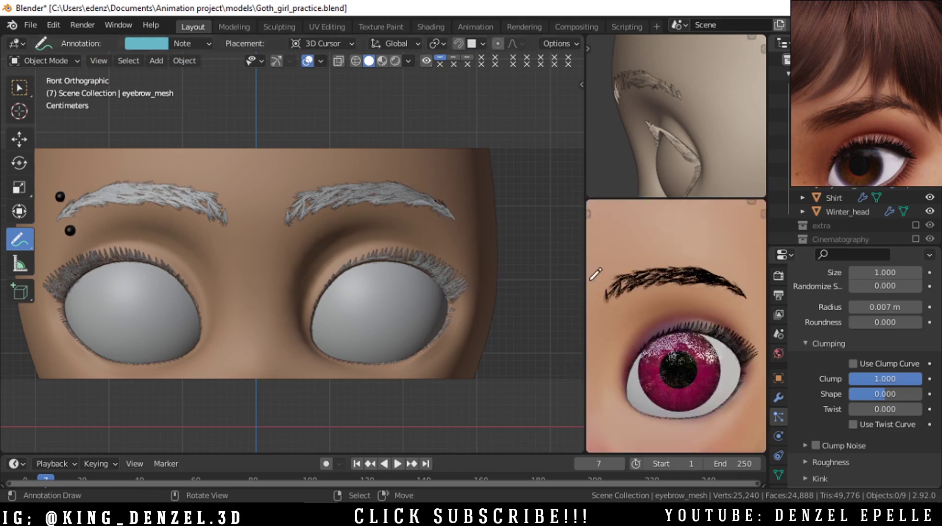
Add a new annotation layer, mark sparse spots on the brow, and return the close-up viewport to solid shading
left_click(192, 43)
left_click(279, 87)
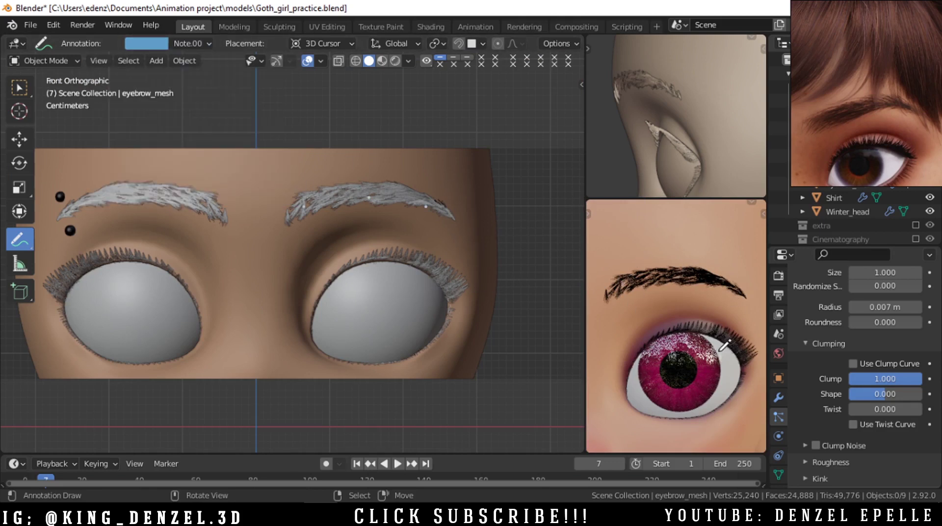
key("z")
left_click(711, 281)
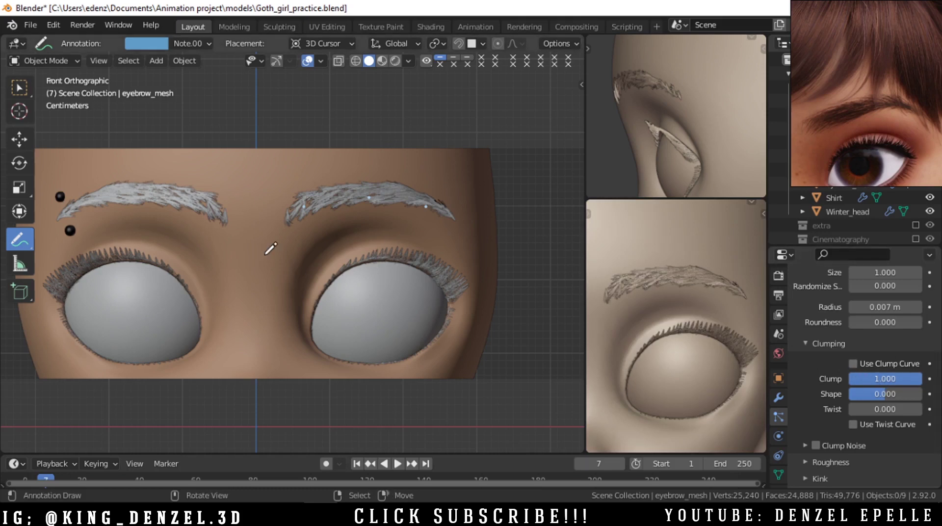
Enter Particle Edit mode and add guide hairs at the marked sparse spots in the brow's middle and inner part
key("ctrl+Tab")
left_click(190, 247)
scroll(317, 204, "up", 5)
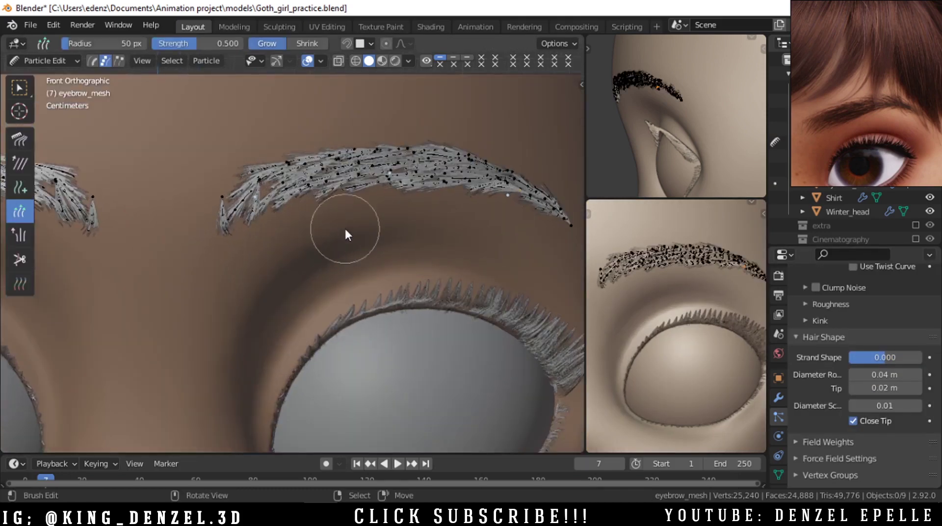
scroll(355, 204, "up", 2)
left_click(19, 187)
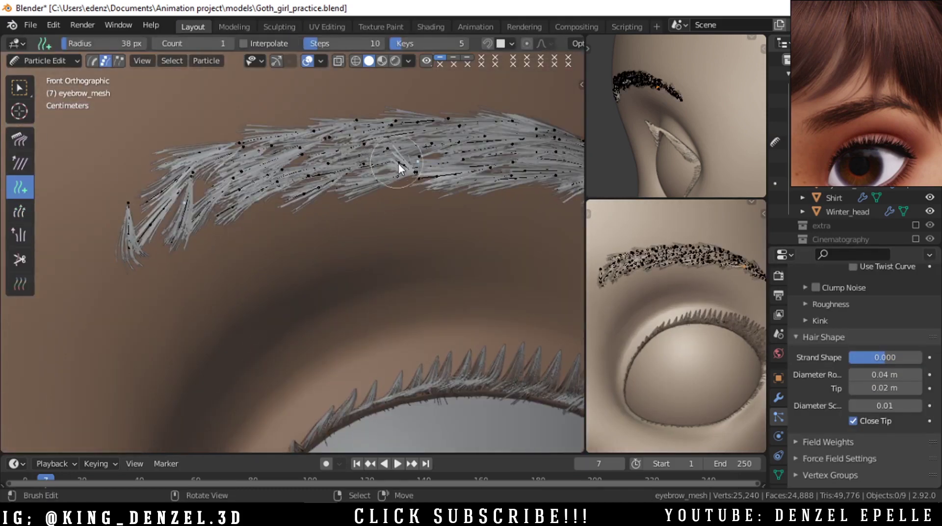
left_click(185, 192)
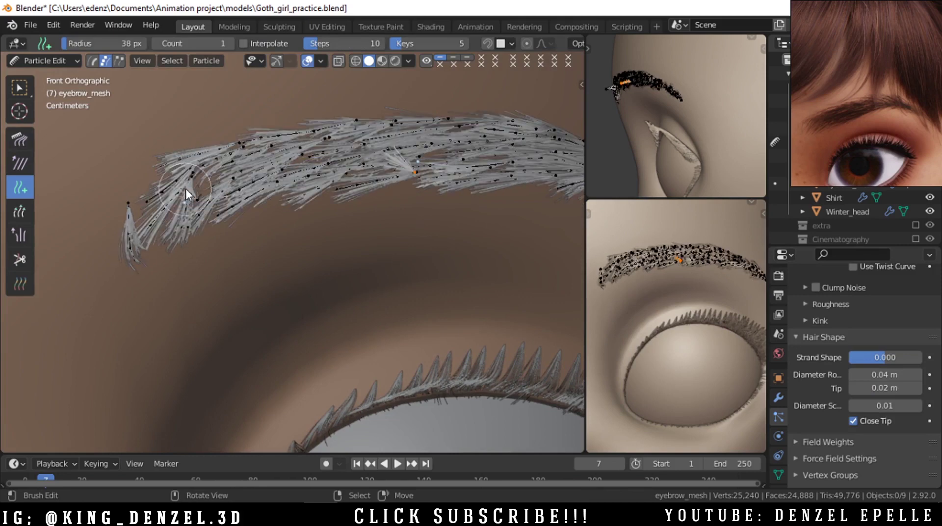
Try adding a guide hair at the mark on the brow tail's lower edge and combing it
scroll(275, 260, "down", 2)
middle_click_drag(296, 275, 93, 305, "shift")
scroll(316, 252, "up", 2)
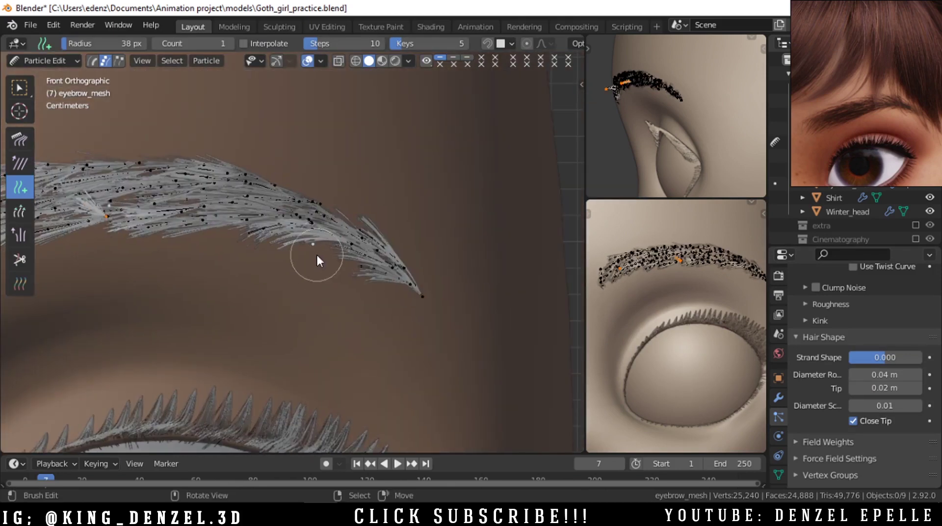
left_click(314, 246)
scroll(326, 260, "down", 4)
left_click(20, 140)
scroll(349, 253, "up", 3)
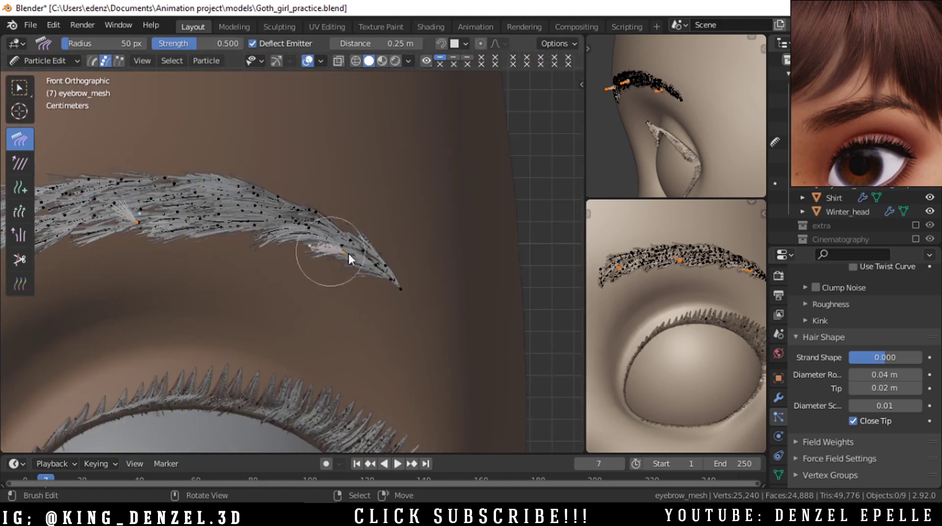
scroll(332, 261, "up", 4)
key("ctrl+z")
key("ctrl+z")
Add a guide hair on the brow tail's lower edge and another at the brow's inner end
left_click(21, 189)
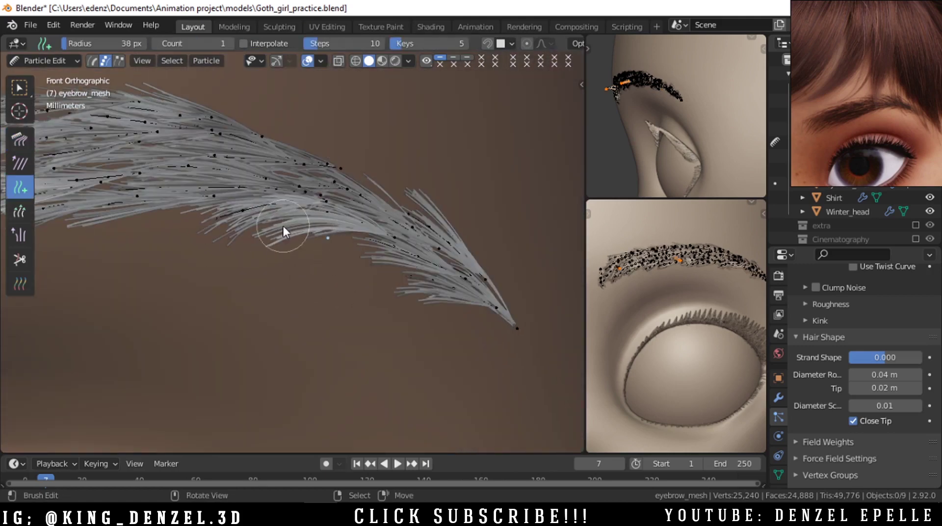
left_click(339, 229)
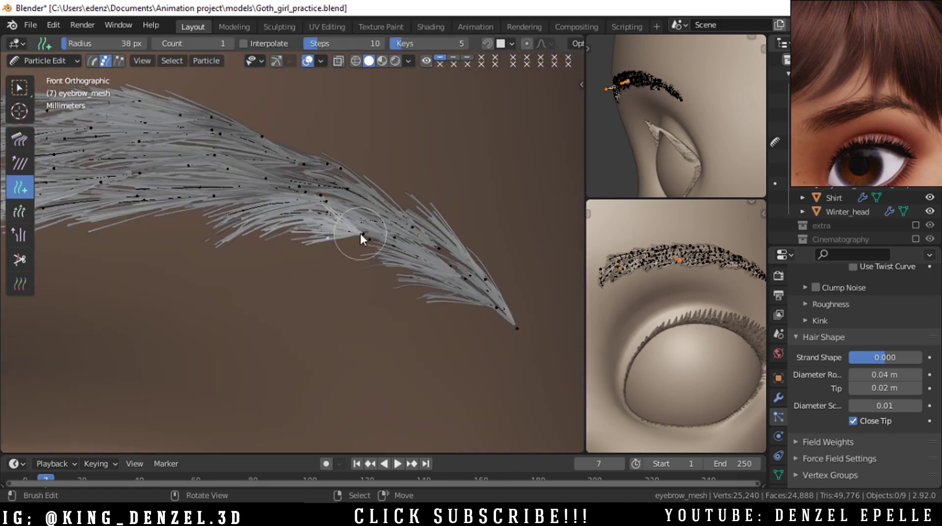
scroll(360, 234, "down", 4)
middle_click_drag(271, 278, 462, 341, "shift")
scroll(243, 308, "up", 4)
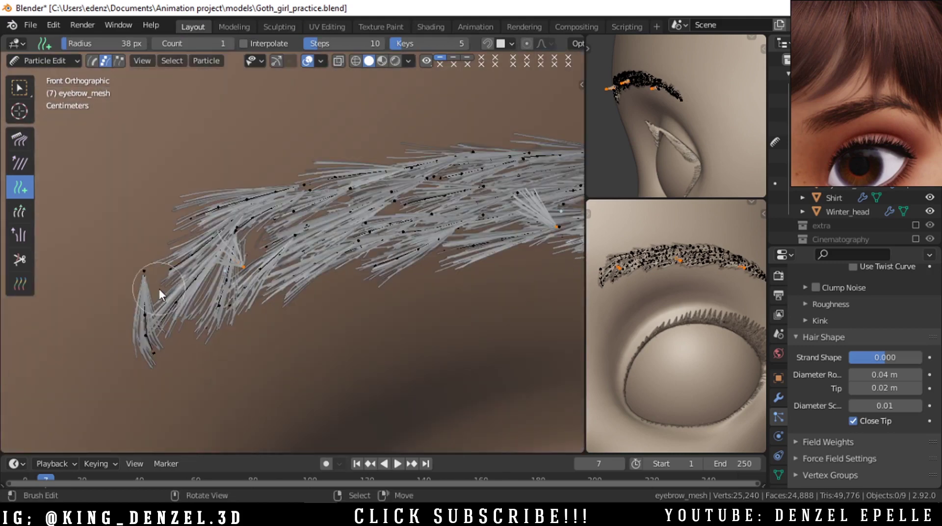
left_click(174, 304)
Comb the newly added guide hairs so they follow the flow of the brow
key("shift+space")
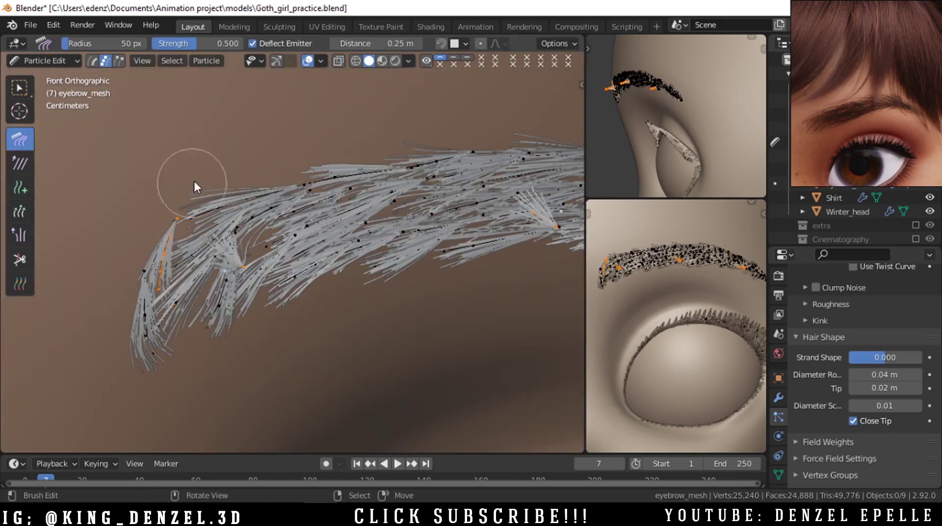
scroll(298, 228, "down", 1)
middle_click_drag(401, 242, 272, 271, "shift")
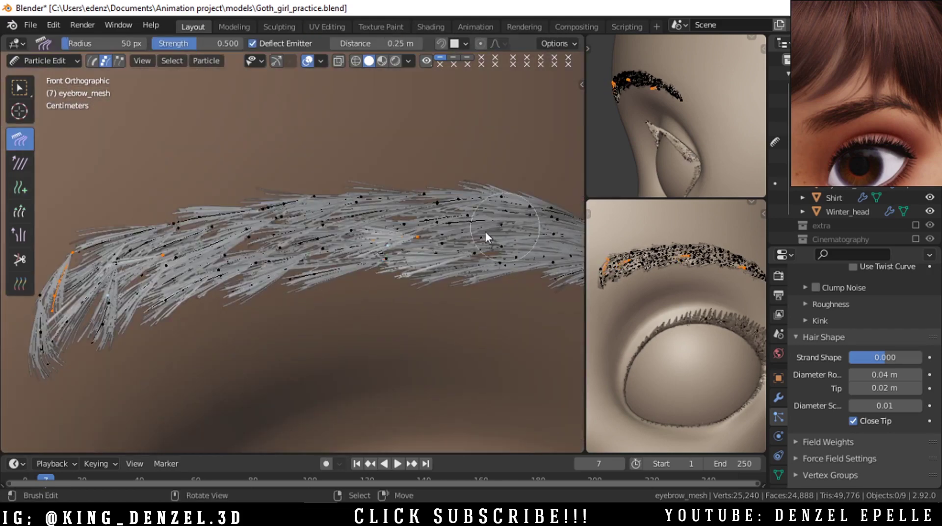
scroll(381, 263, "up", 2)
middle_click_drag(381, 263, 116, 366)
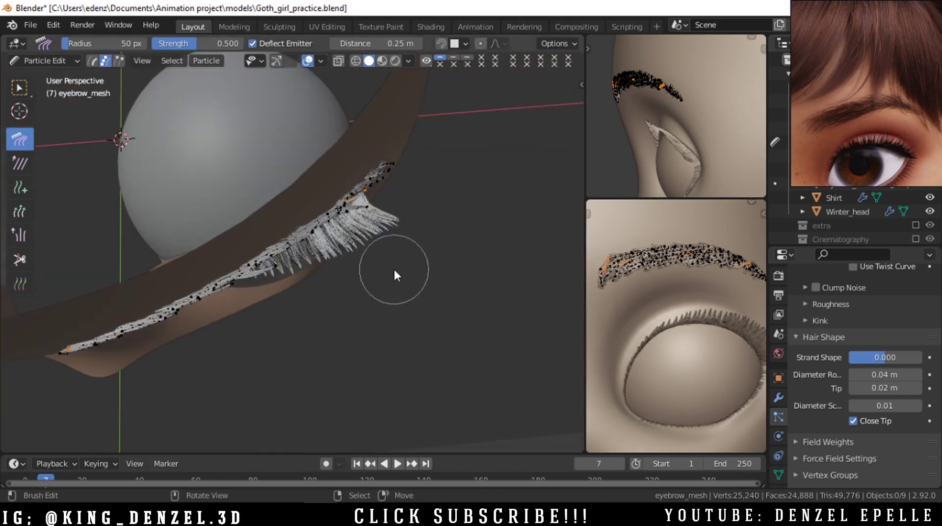
In front view, move the guide hair point on the brow tail's lower edge downward
key("KP_1")
scroll(420, 246, "up", 5)
middle_click_drag(535, 221, 482, 270, "shift")
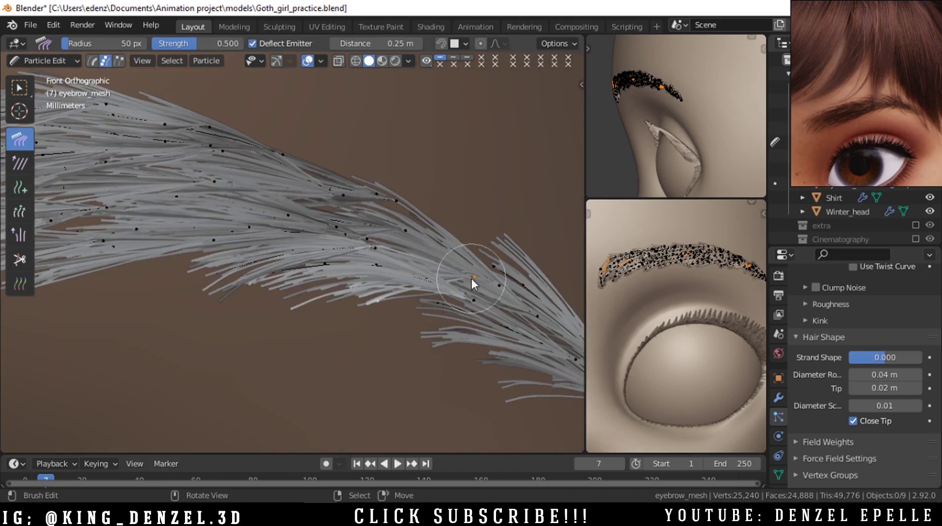
key("g")
left_click(190, 372)
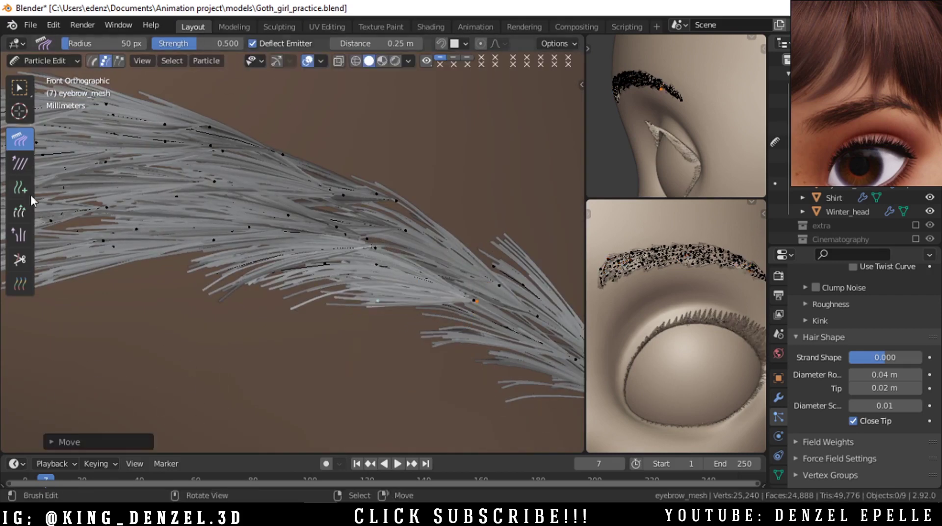
Switch to the Length brush and nudge the guide hair on the brow tail's lower edge into place
scroll(266, 250, "down", 5)
scroll(266, 251, "up", 4)
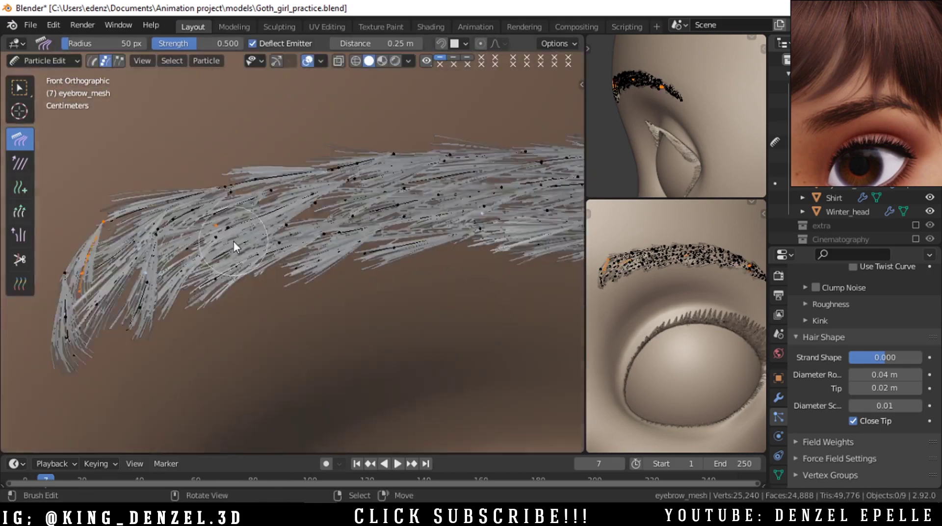
left_click(20, 211)
scroll(241, 263, "down", 2)
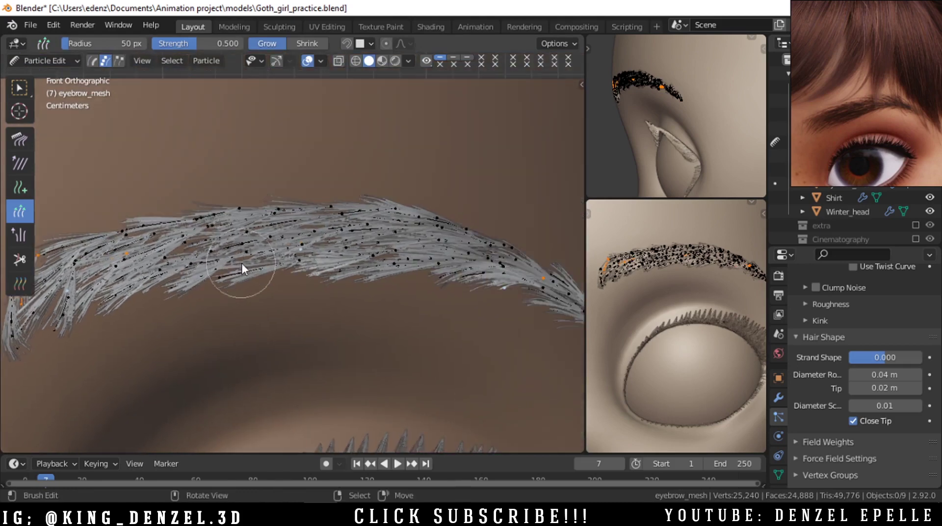
scroll(316, 242, "up", 6)
right_click_drag(413, 203, 390, 226)
scroll(390, 225, "down", 2)
middle_click_drag(389, 226, 59, 162, "shift")
key("alt+z")
right_click(370, 233)
key("alt+z")
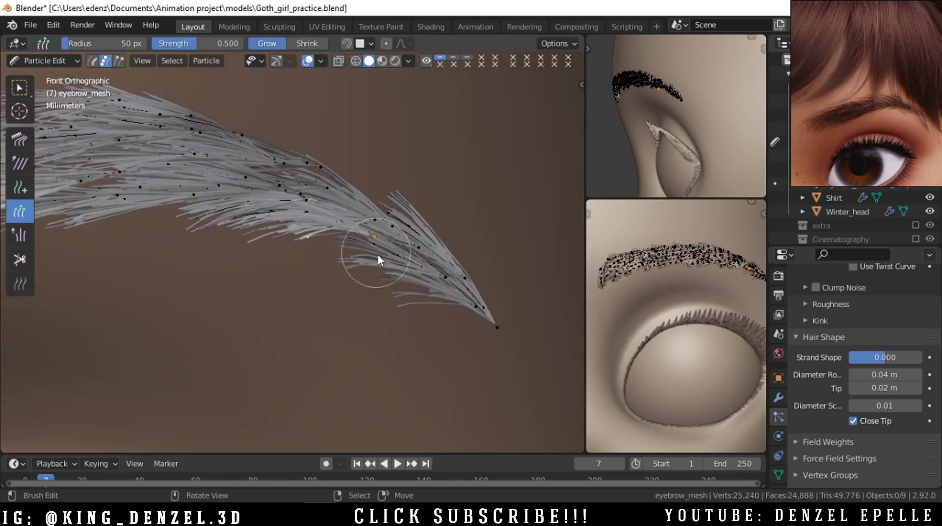
Move the selected tail hair point outward and down, and adjust the hair with the Length brush
scroll(337, 193, "down", 3)
middle_click_drag(336, 192, 352, 289)
key("KP_1")
scroll(398, 249, "up", 6)
key("g")
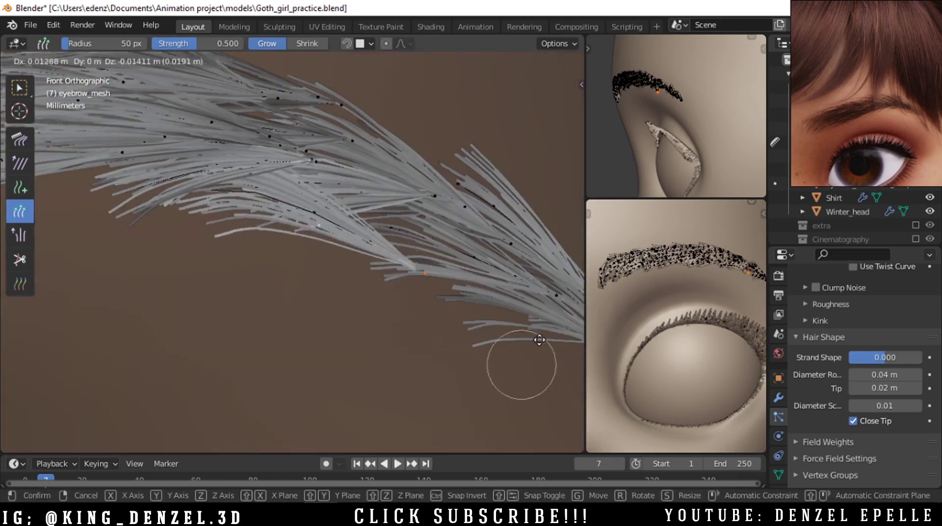
left_click(529, 377)
left_click_drag(460, 241, 443, 226)
Comb the guide hairs at the brow's tail toward the skin
scroll(443, 227, "down", 3)
mouse_move(439, 228)
middle_mouse_down()
mouse_move(350, 364)
mouse_move(349, 382)
middle_mouse_up()
scroll(349, 383, "down", 2)
left_click(20, 139)
left_click_drag(399, 230, 374, 190)
left_click_drag(352, 238, 364, 184)
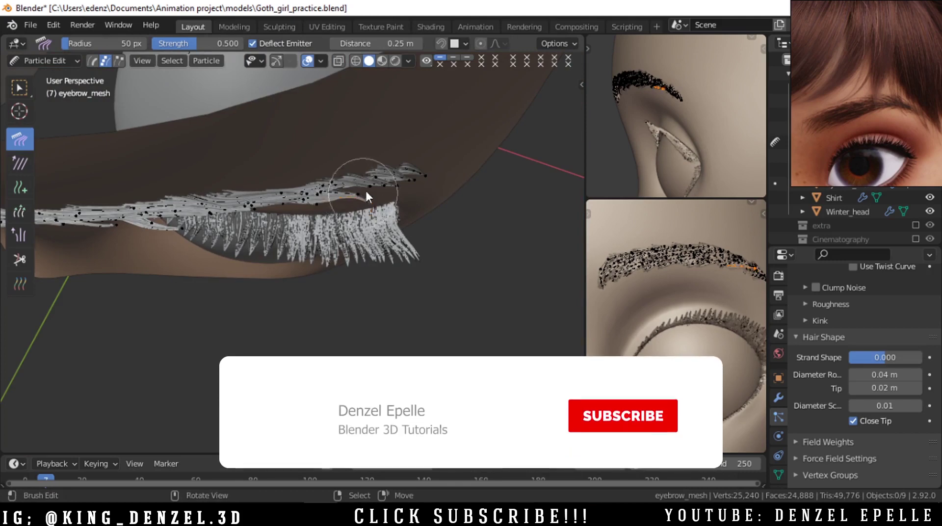
key("ctrl+Tab")
left_click(281, 206)
key("ctrl+Tab")
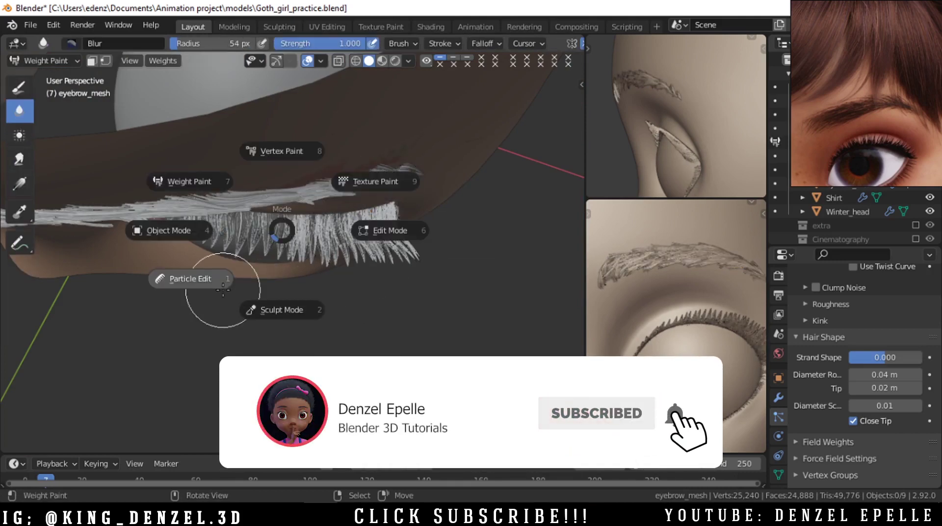
left_click(221, 290)
In front view, select a guide hair point on the brow's tail and shift it outward and down
key("KP_1")
scroll(392, 222, "up", 4)
key("g")
right_click(394, 218)
key("g")
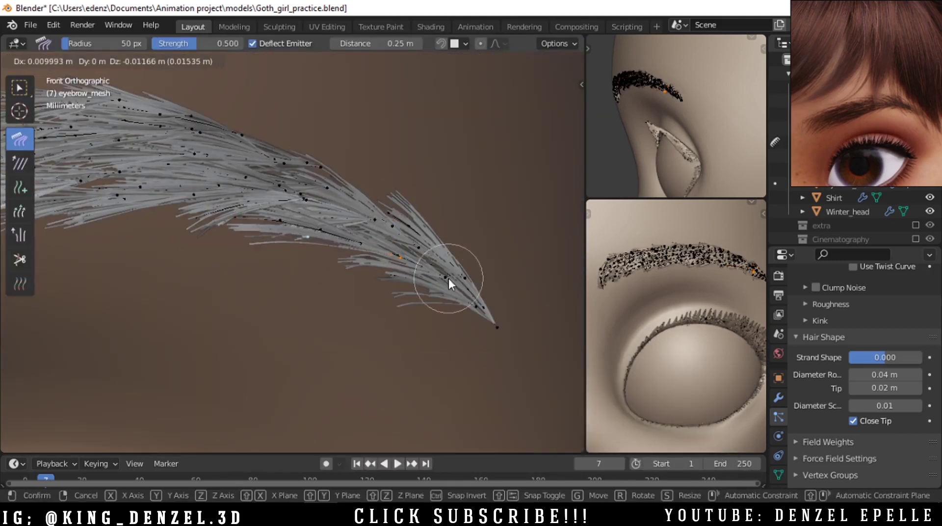
left_click(432, 260)
Move the selected tail hair point along the Y axis toward the skin and return to front view
middle_click_drag(417, 162, 382, 232)
key("g")
key("y")
left_click(401, 209)
key("grave")
left_click(322, 170)
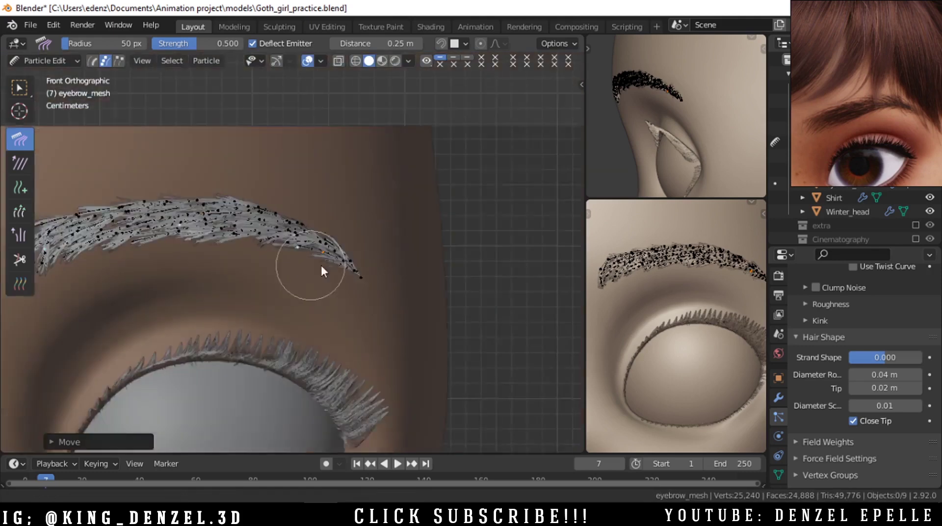
Move two protruding guide hair points in the middle stretch of the brow along the Y axis toward the skin
middle_click_drag(321, 265, 439, 285)
right_click(516, 244)
key("g")
key("y")
left_click(510, 237)
right_click(320, 277)
key("g")
key("y")
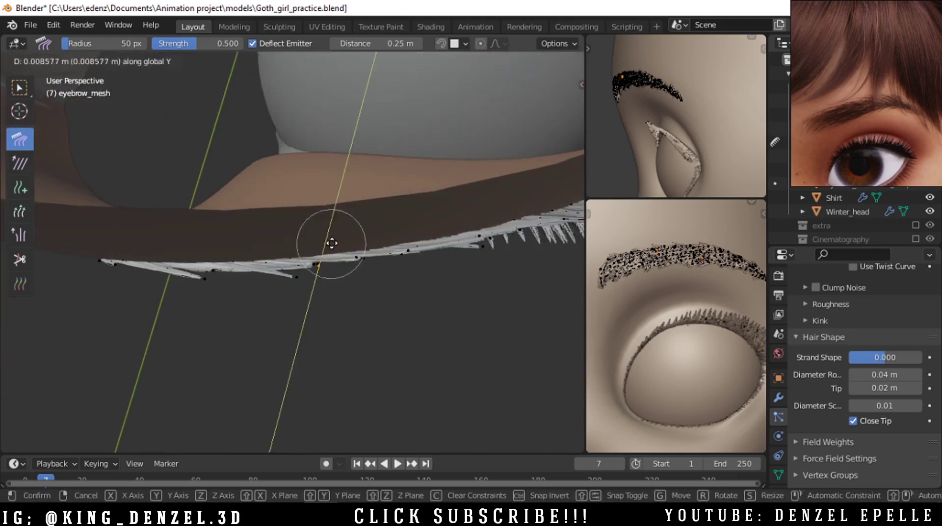
left_click(331, 243)
Pull two guide hair points that stick out near the brow's inner end back to the skin along Y
right_click(297, 277)
key("g")
key("y")
left_click(314, 245)
right_click(201, 283)
key("g")
key("y")
left_click(218, 249)
Flatten two more protruding hair points on the inner brow along the Y axis and check the brow's profile
middle_click_drag(221, 252, 294, 290)
right_click(190, 302)
key("g")
key("y")
left_click(203, 275)
right_click(287, 273)
key("g")
key("y")
left_click(301, 239)
middle_click_drag(310, 240, 347, 257)
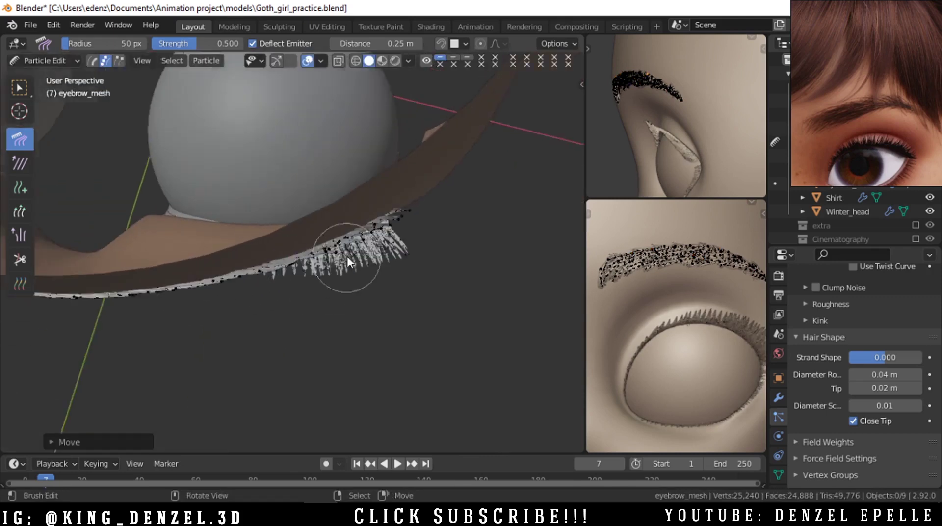
Undo the last hair point move and shift a protruding guide hair point on the outer brow along the Y axis toward the skin
scroll(347, 256, "up", 2)
key("ctrl+z")
scroll(388, 267, "up", 2)
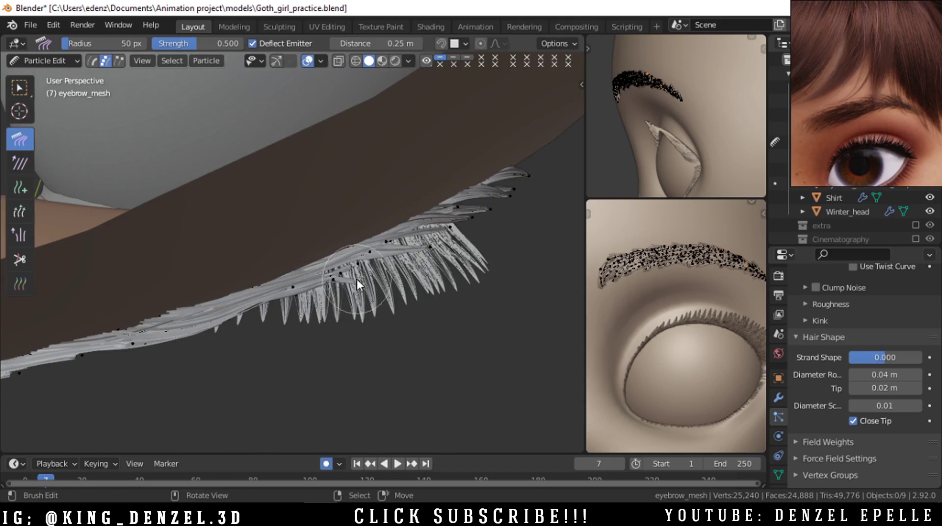
key("g")
key("y")
left_click(455, 206)
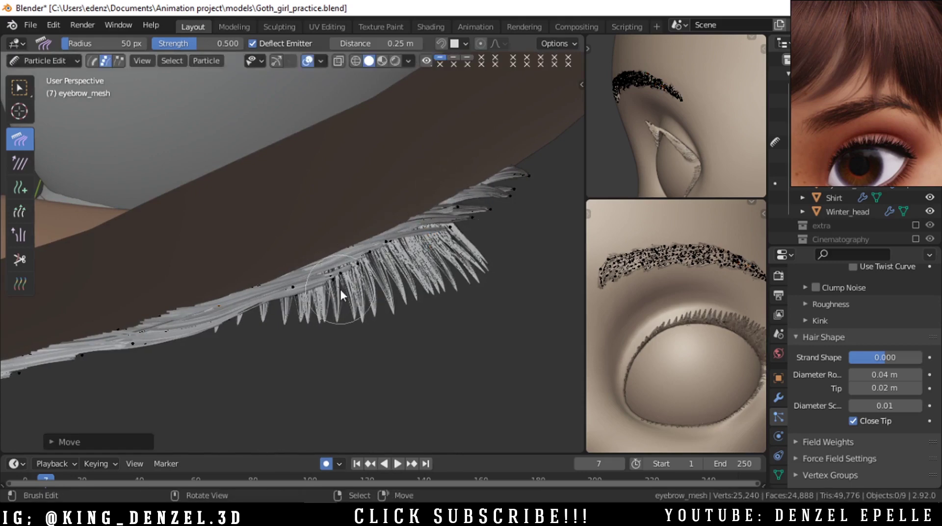
Pull two more protruding guide hair points on the outer brow toward the skin along Y
key("g")
key("y")
left_click(472, 222)
key("g")
key("y")
left_click(495, 211)
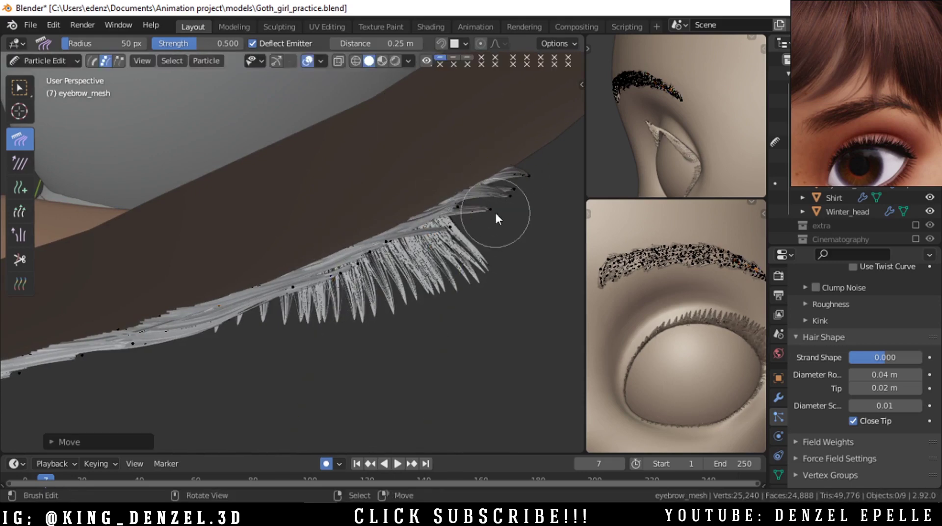
Flatten three stray guide hair points at the brow's tail against the skin along Y and return to front view
key("g")
key("y")
left_click(513, 201)
key("g")
key("y")
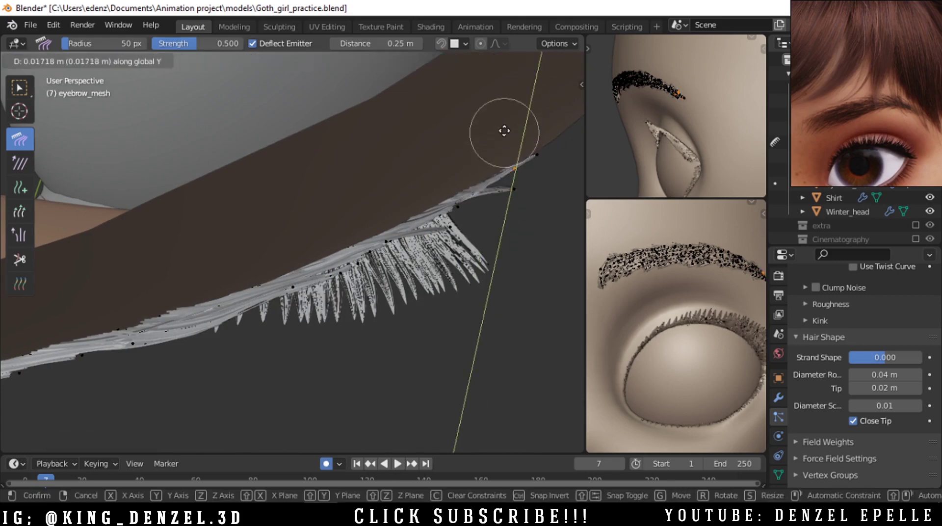
left_click(505, 133)
key("g")
key("y")
left_click(496, 198)
key("grave")
key("grave")
left_click(329, 194)
scroll(449, 314, "up", 3)
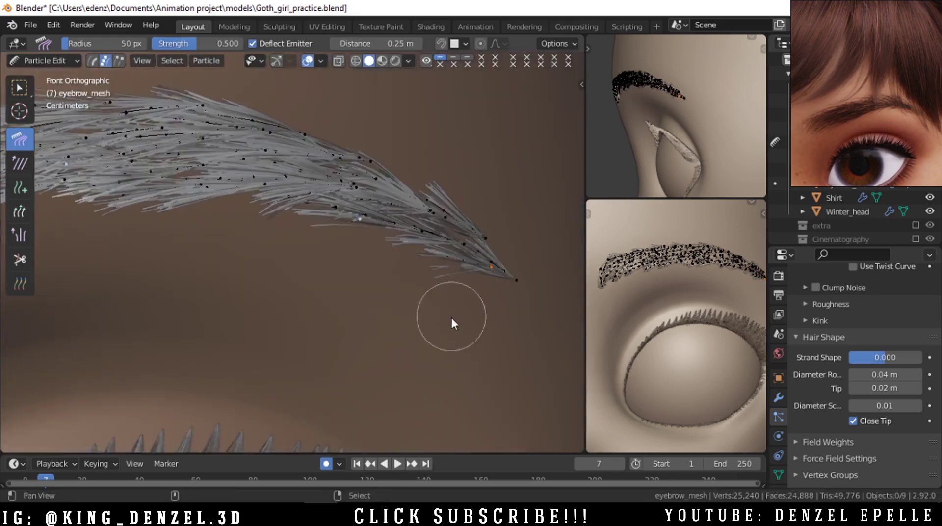
Move the tip of the innermost brow hair about 0.04 m upward and return to Object Mode
scroll(452, 317, "down", 7)
middle_click_drag(267, 242, 370, 259, "shift")
scroll(370, 259, "up", 3)
key("ctrl+Tab")
key("Escape")
scroll(294, 252, "up", 3)
right_click(239, 238)
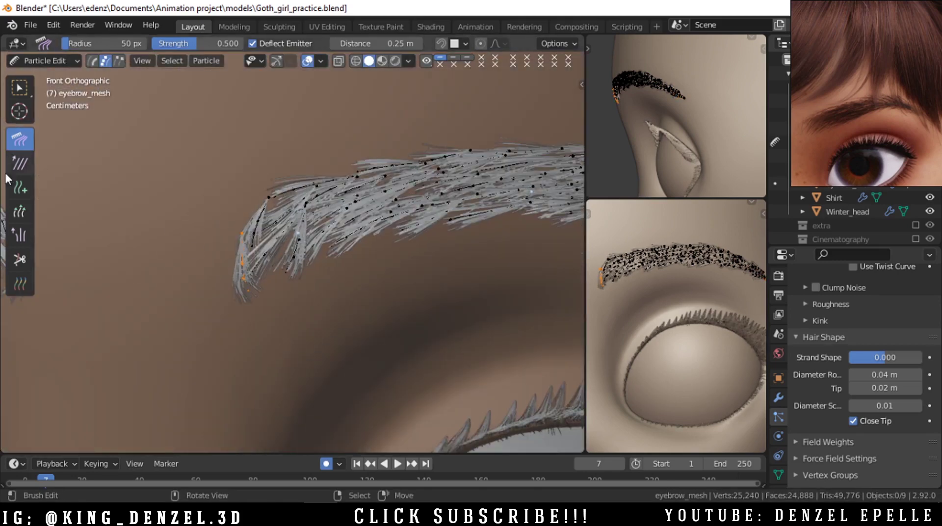
left_click(20, 211)
key("g")
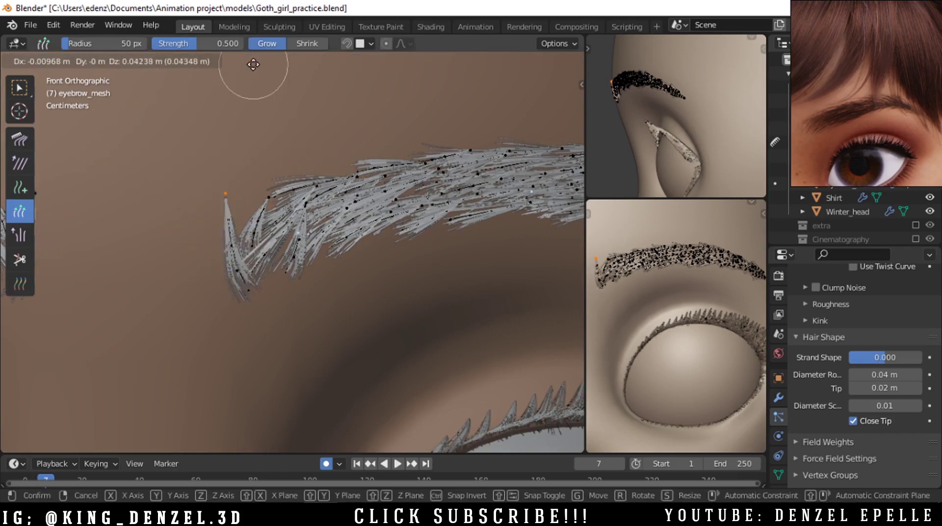
left_click(263, 65)
scroll(275, 240, "down", 3)
key("ctrl+Tab")
left_click(214, 239)
scroll(309, 248, "up", 1)
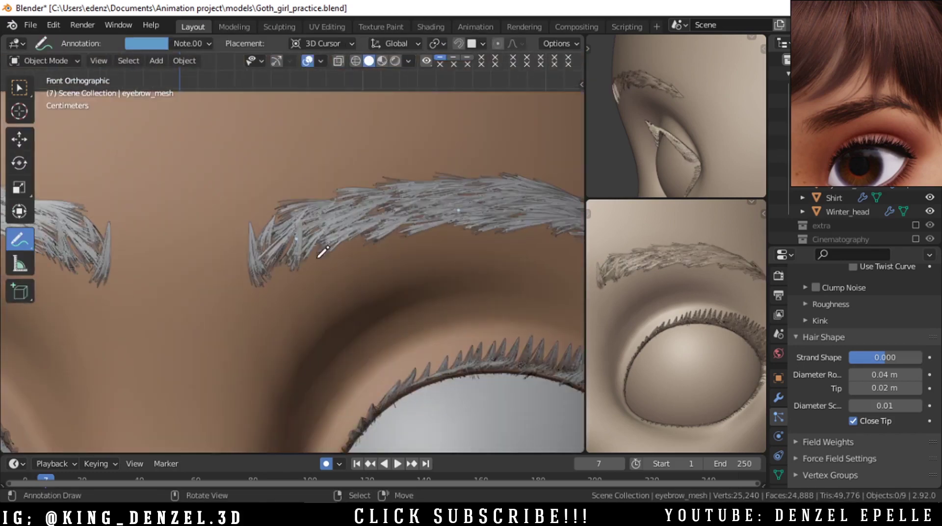
In Particle Edit, add a hair with the Add brush in the gap near the brow's inner third and reposition it
key("ctrl+Tab")
left_click(268, 298)
left_click(19, 188)
left_click_drag(363, 216, 372, 220)
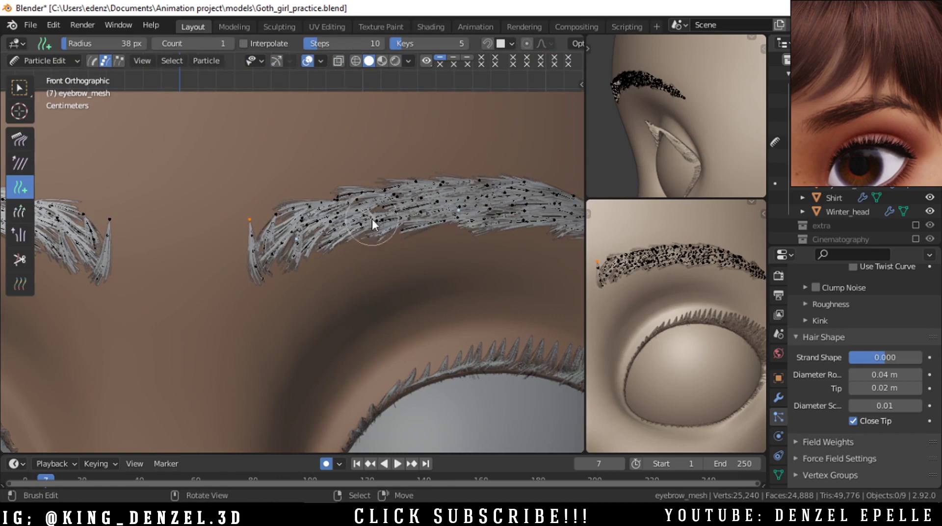
key("g")
left_click(387, 231)
From top view, move the added hair along Y onto the skin, then return to front view in Object Mode
key("KP_7")
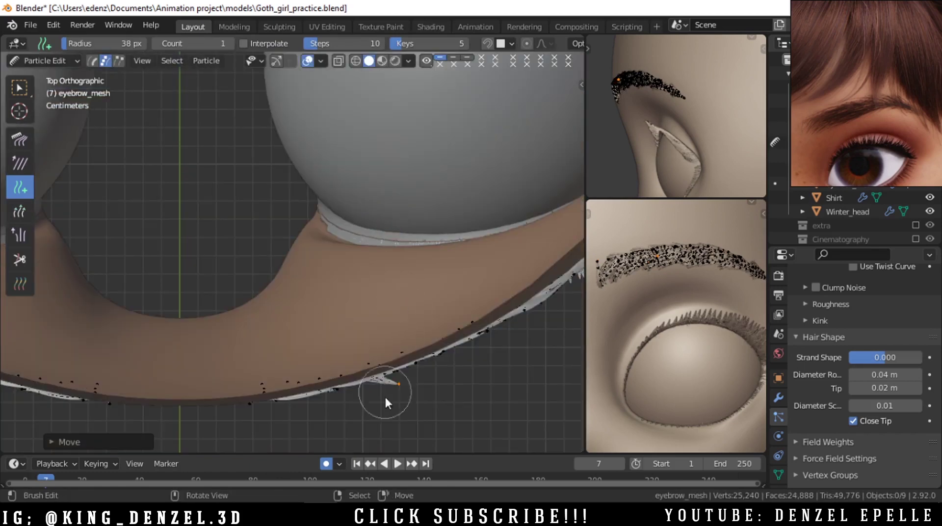
key("g")
key("y")
left_click(466, 370)
key("KP_1")
key("ctrl+Tab")
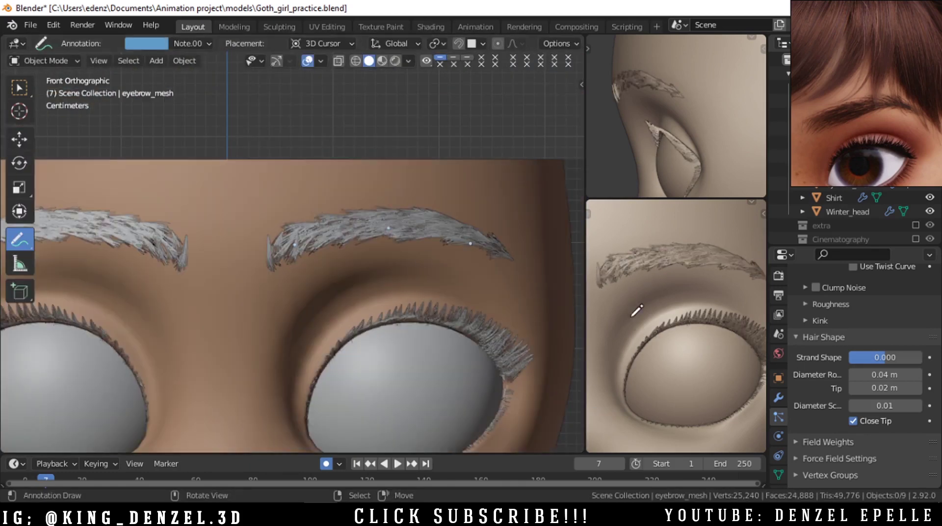
Save the file, preview the eyebrow in Rendered shading in the eye close-up view, and set that view back to Solid
key("ctrl+s")
key("z")
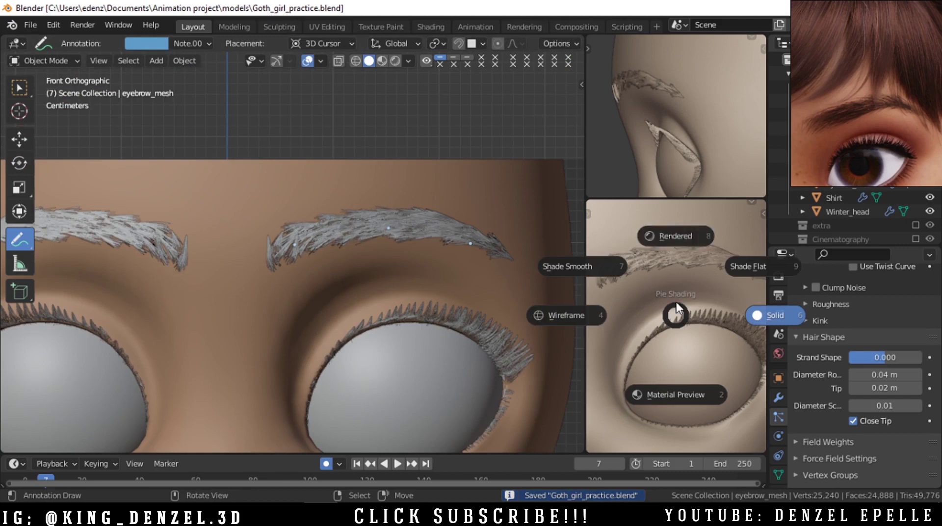
left_click(686, 240)
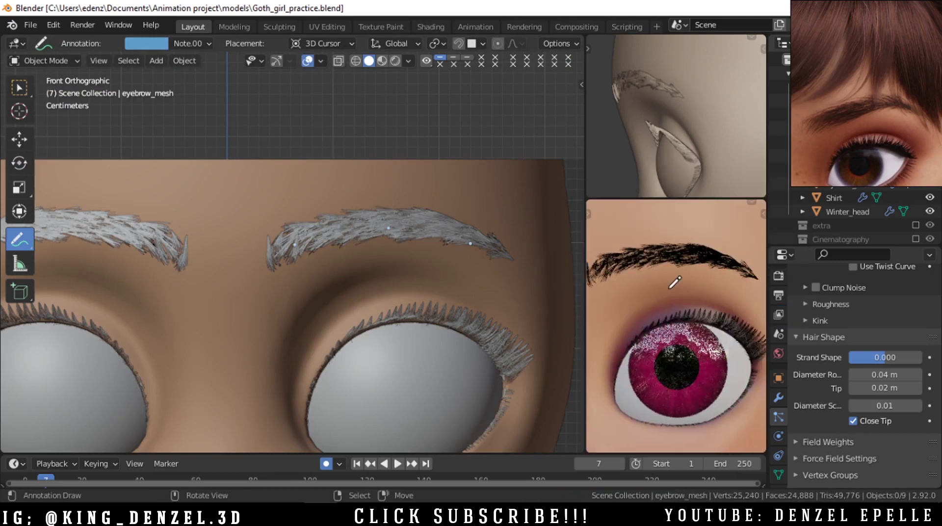
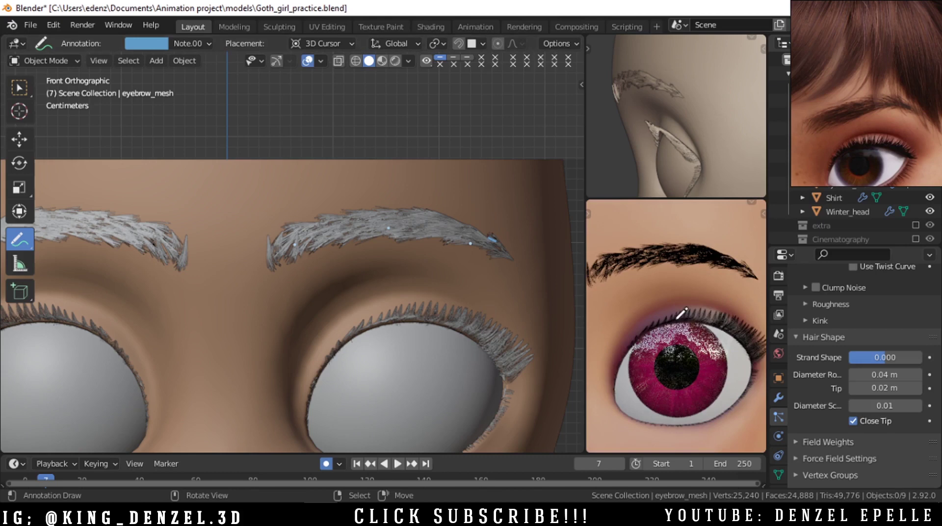
key("z")
left_click(632, 310)
Raise the eyelash mesh's hair root diameter to 0.04 m, comparing it with the eyebrow's setting
right_click(476, 327)
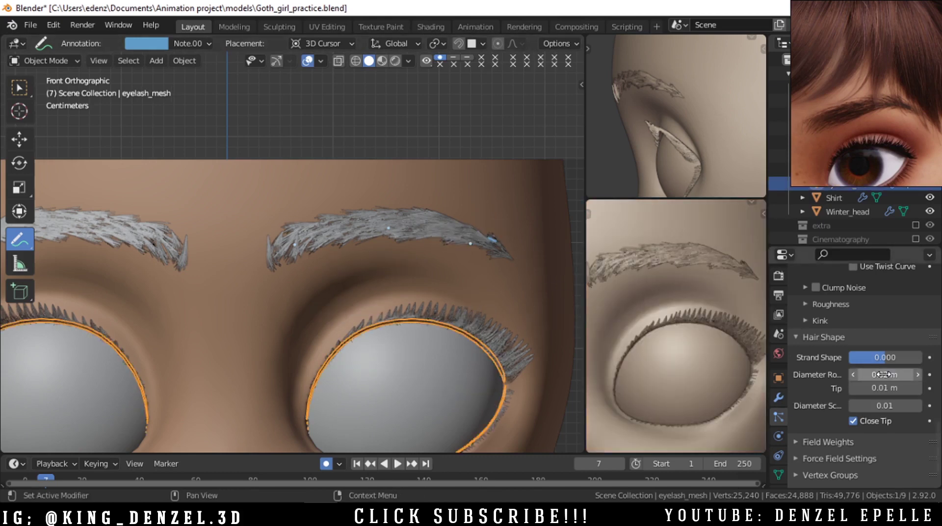
left_click(918, 376)
left_click(917, 377)
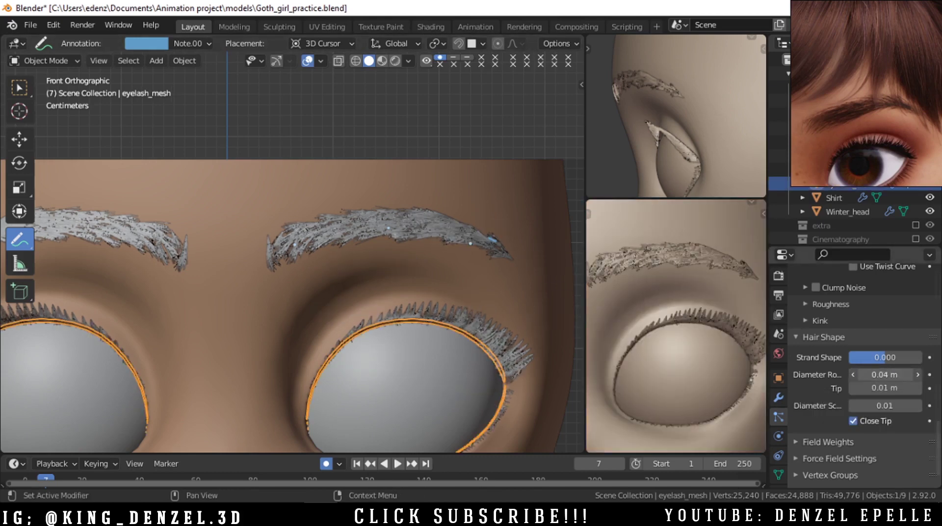
scroll(461, 329, "up", 8)
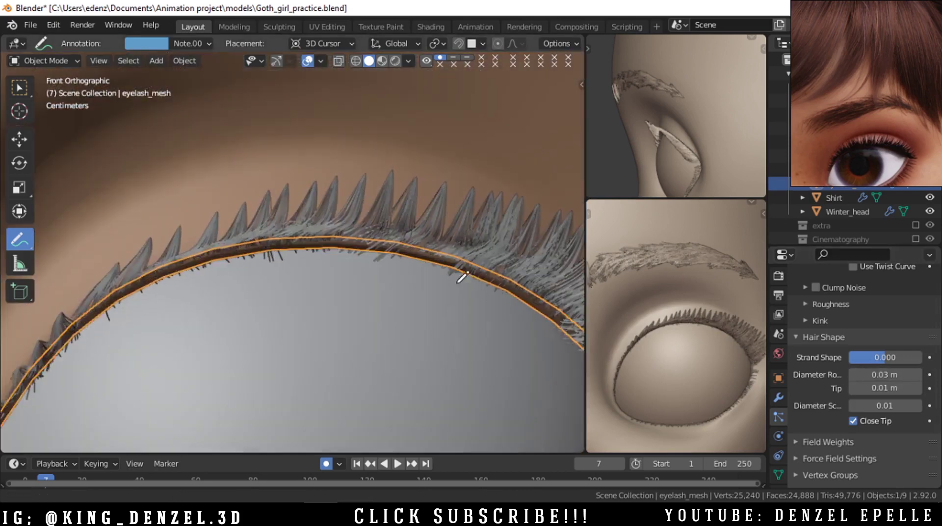
scroll(329, 250, "down", 5)
right_click(403, 106)
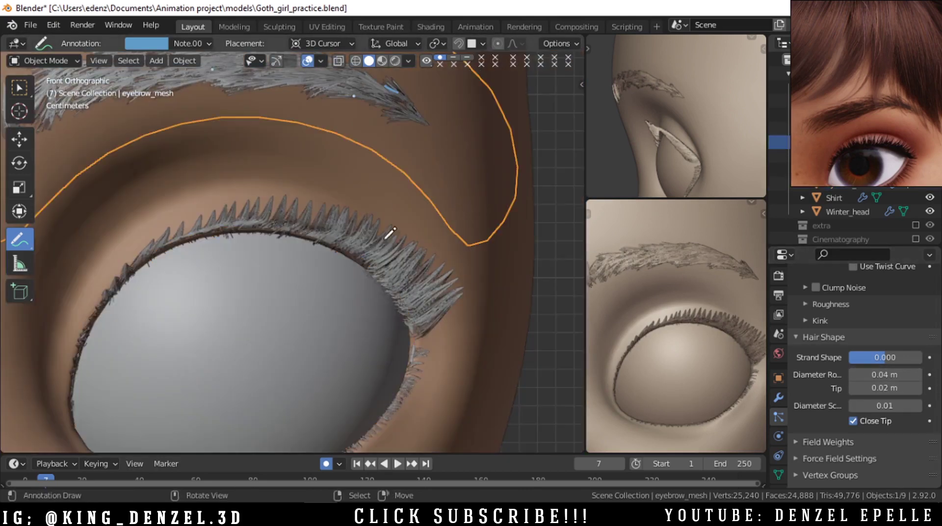
right_click(405, 258)
scroll(405, 258, "up", 2)
left_click(919, 376)
scroll(383, 196, "down", 3)
Select the eyebrow mesh, enter Particle Edit and delete the stray hair particle sticking up near the brow's tail
right_click(368, 128)
scroll(363, 137, "up", 1)
middle_click_drag(339, 139, 382, 214, "shift")
middle_click_drag(426, 287, 425, 264, "shift")
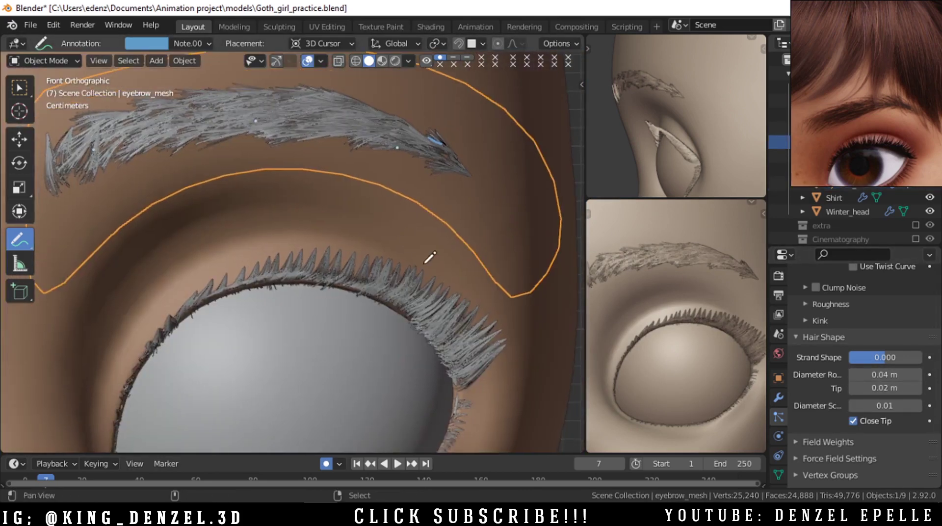
scroll(430, 257, "up", 3, "shift")
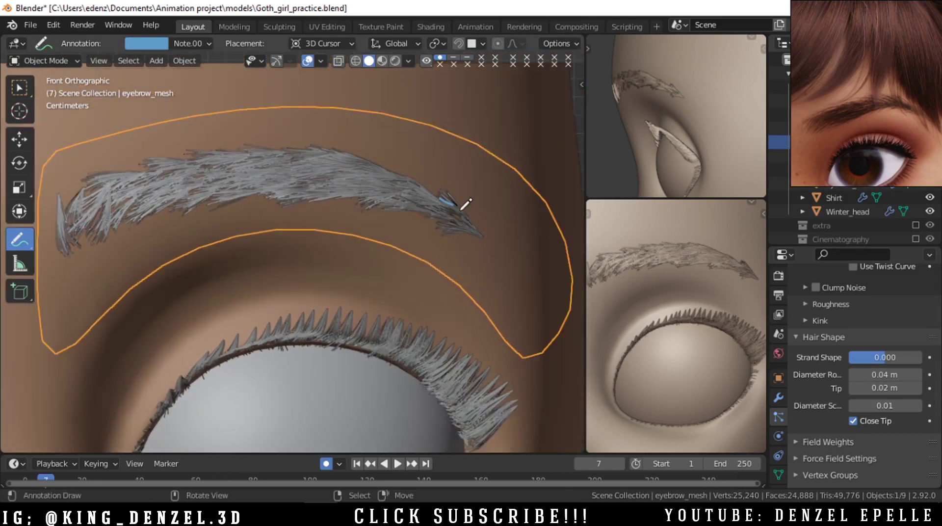
key("ctrl+Tab")
left_click(276, 266)
scroll(457, 207, "up", 3)
key("x")
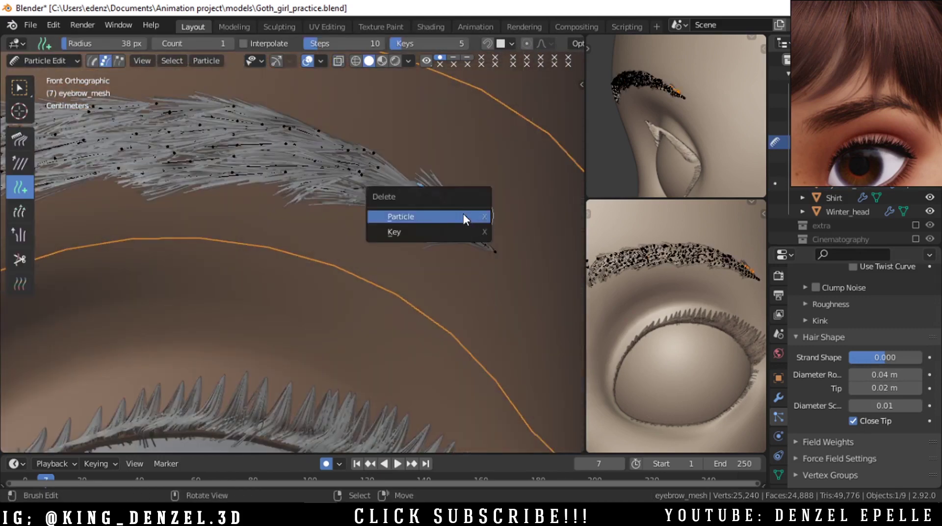
left_click(464, 216)
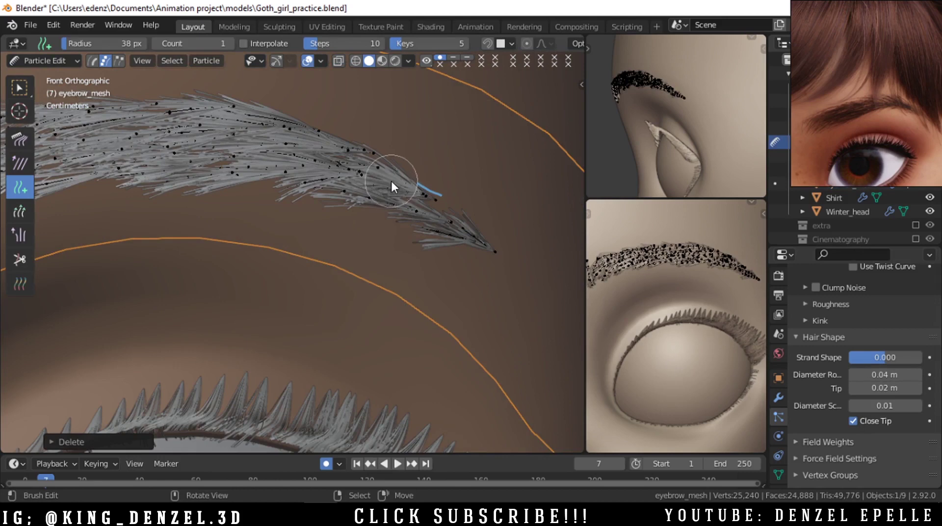
Move two guide hair points near the brow's tail down and outward to fill the spot of the deleted hair
right_click(436, 181)
key("g")
left_click(533, 257)
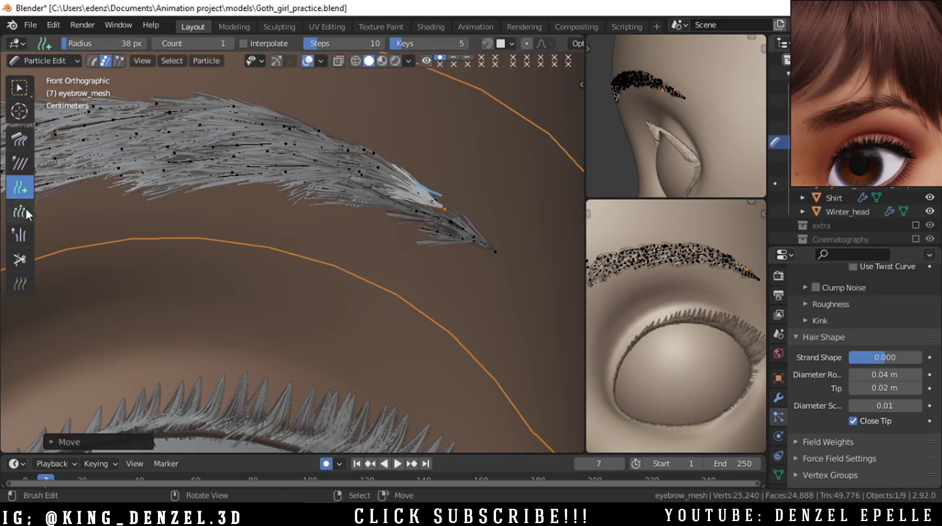
left_click(24, 211)
right_click(463, 245)
key("g")
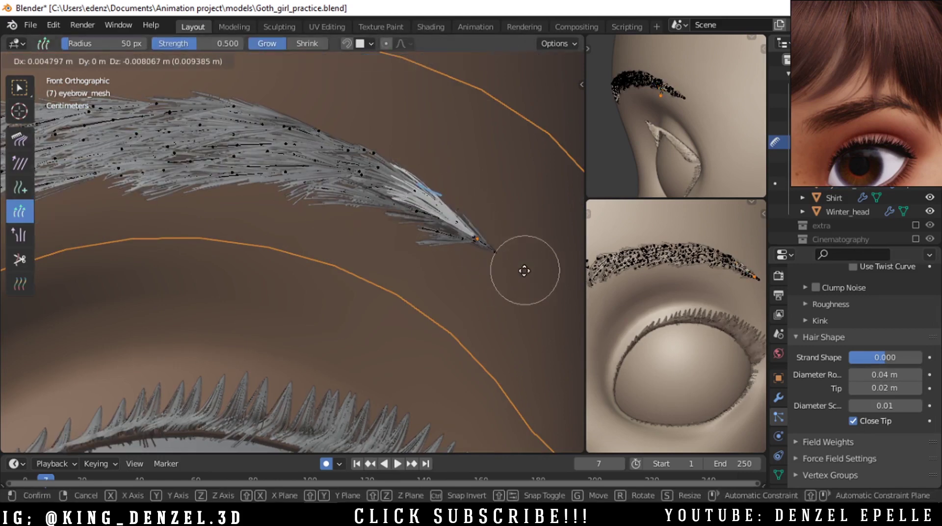
left_click(524, 270)
From top view, move the selected tail hair point along the Y axis toward the skin
key("KP_7")
key("g")
key("y")
left_click(516, 75)
scroll(473, 363, "down", 2)
key("grave")
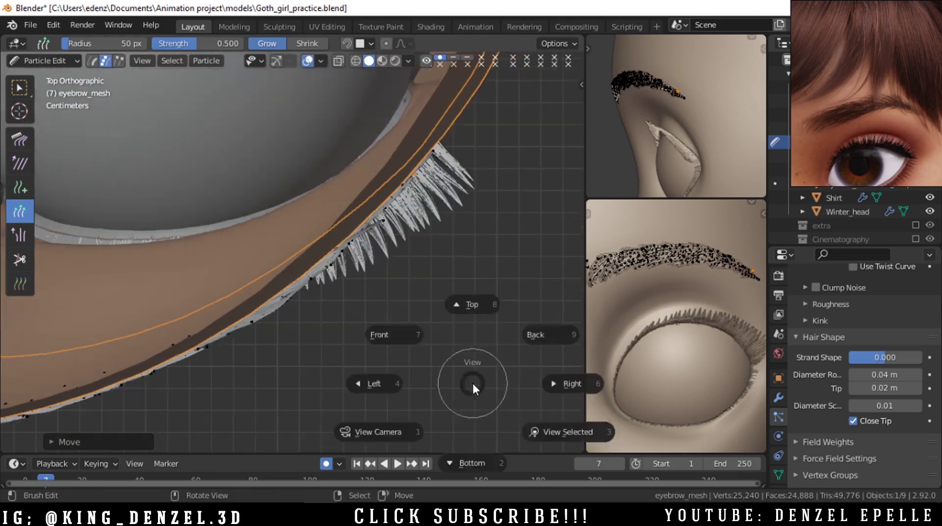
left_click(473, 306)
From front view, move the selected tail point about 0.017 m down and outward, check its depth, and switch to the Comb brush
key("KP_1")
key("g")
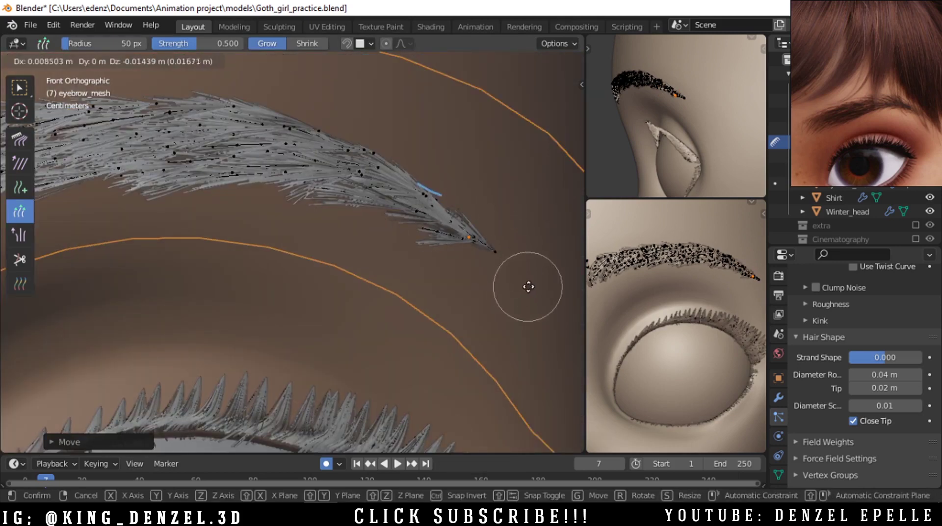
left_click(528, 287)
middle_click_drag(528, 287, 444, 385)
left_click(29, 137)
key("grave")
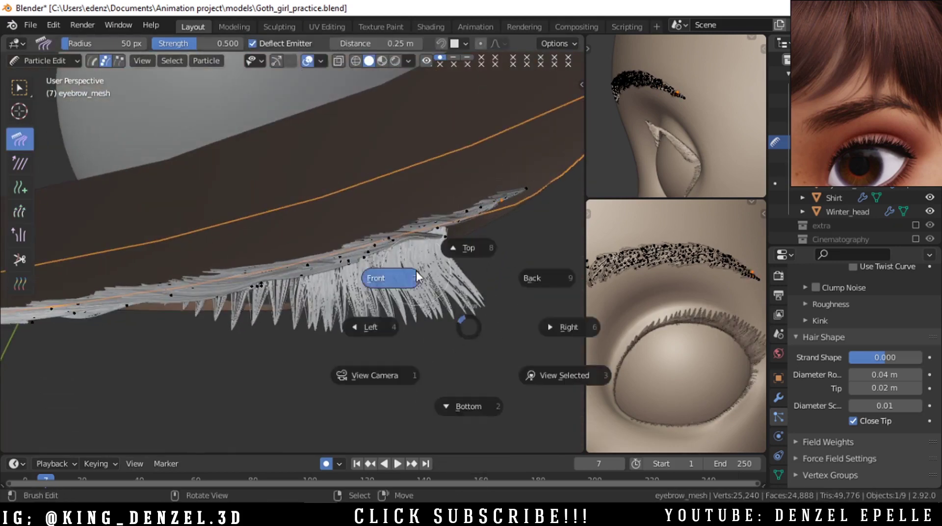
left_click(416, 270)
Orbit to the brow's profile, adjust the tail hair point along Y, and return to front view
middle_click_drag(475, 241, 311, 357)
key("g")
key("y")
left_click(313, 357)
key("grave")
left_click(266, 333)
left_click_drag(424, 264, 374, 285, "alt+shift")
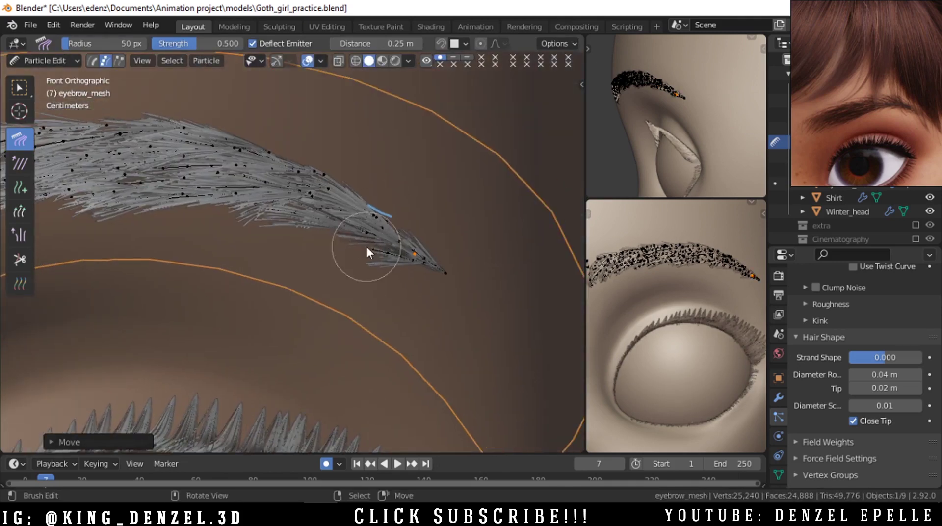
Turn on X-ray and move a guide hair point slightly up and outward near the brow's tail
key("alt+z")
key("alt+z")
key("alt+z")
right_click(400, 235)
key("g")
left_click(408, 228)
key("alt+z")
key("alt+z")
scroll(417, 230, "up", 2)
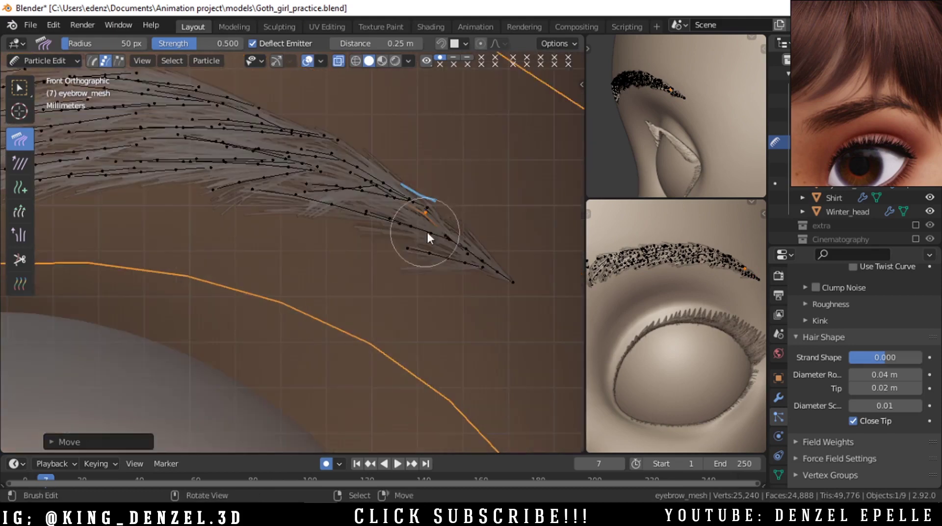
Shift another tail guide hair point outward toward the brow's upper edge and turn X-ray off
right_click(449, 234)
key("g")
left_click(468, 228)
scroll(464, 260, "down", 2)
left_click_drag(370, 270, 425, 299, "alt+shift")
key("alt+z")
scroll(425, 300, "down", 3)
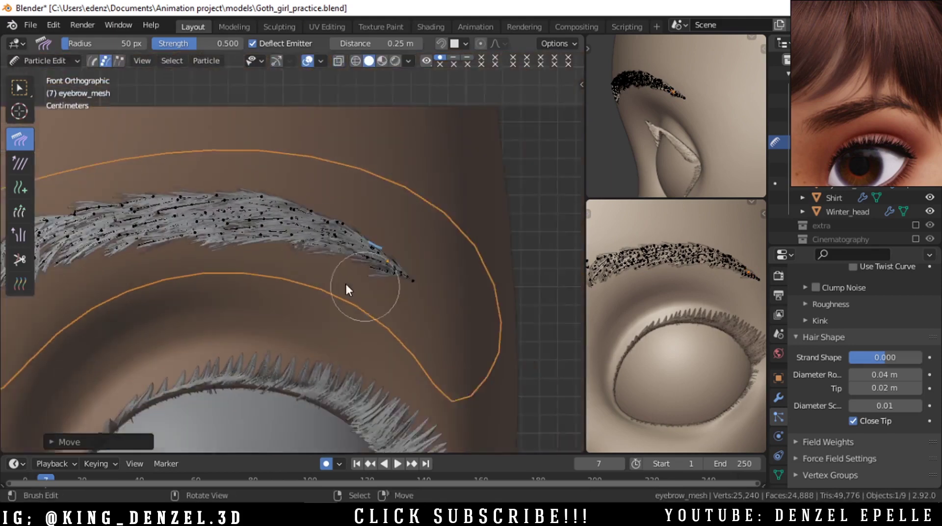
View the brow's profile and move two tail hair points along the Y axis toward the skin
left_click_drag(345, 282, 428, 349, "alt+shift")
right_click(499, 280)
key("g")
key("y")
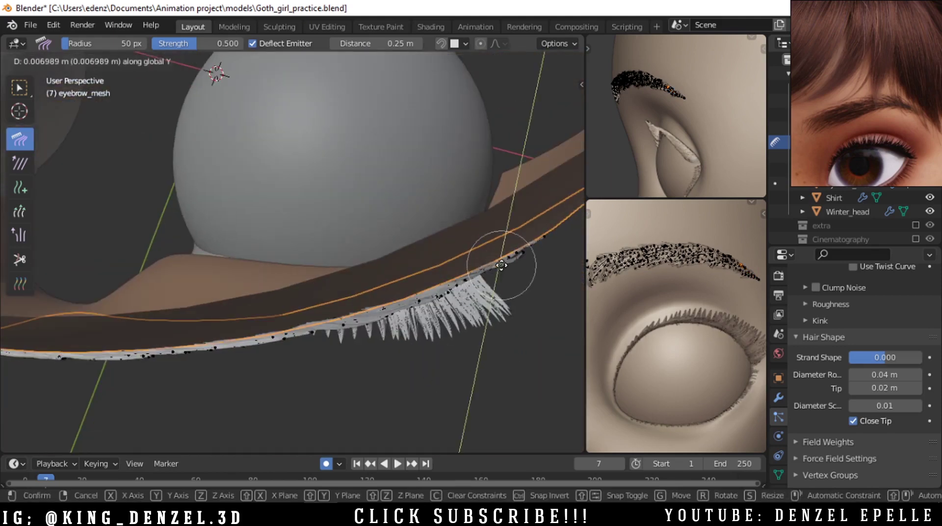
left_click(505, 263)
right_click(508, 268)
key("g")
key("y")
left_click(508, 266)
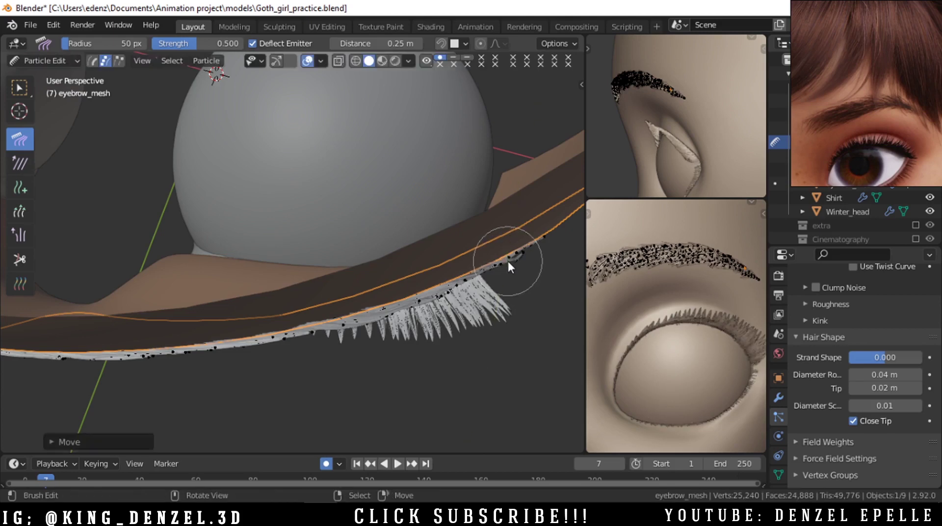
Align one more tail hair point with the skin along Y, return to front view and save the file
right_click(518, 265)
key("g")
key("y")
left_click(517, 267)
key("grave")
left_click(424, 257)
key("ctrl+s")
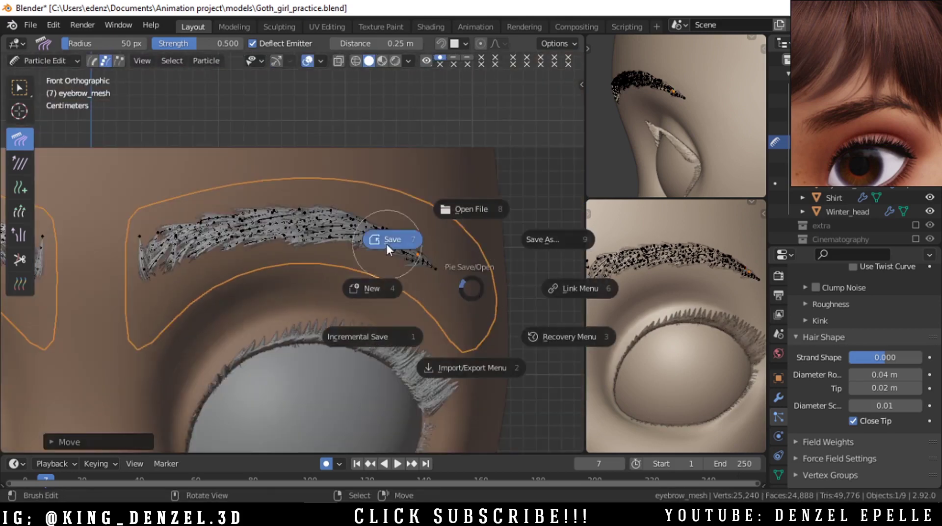
left_click(387, 243)
Leave Particle Edit and preview the finished eyebrow from the front with Rendered shading in the eye close-up view
left_click_drag(357, 193, 269, 316, "alt")
key("Tab")
key("grave")
left_click(241, 272)
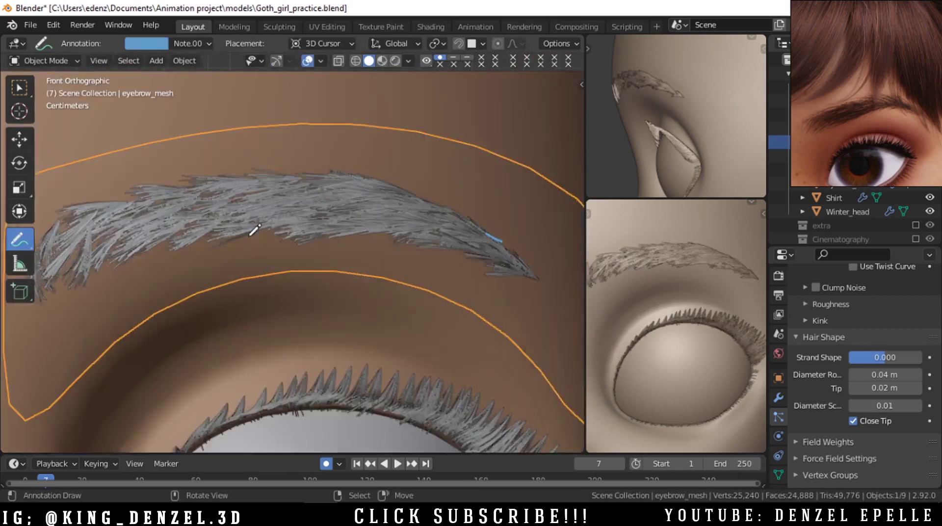
scroll(314, 253, "down", 3)
key("z")
left_click(650, 344)
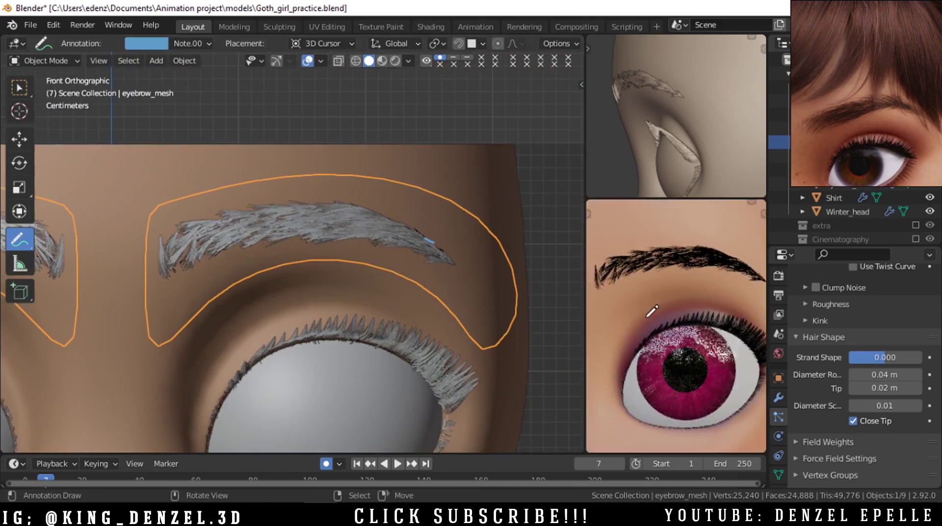
Deselect everything, compare the Strand and Strip hair shape types in the render settings, and keep Strip
scroll(286, 254, "down", 3)
scroll(286, 254, "up", 1)
key("alt+a")
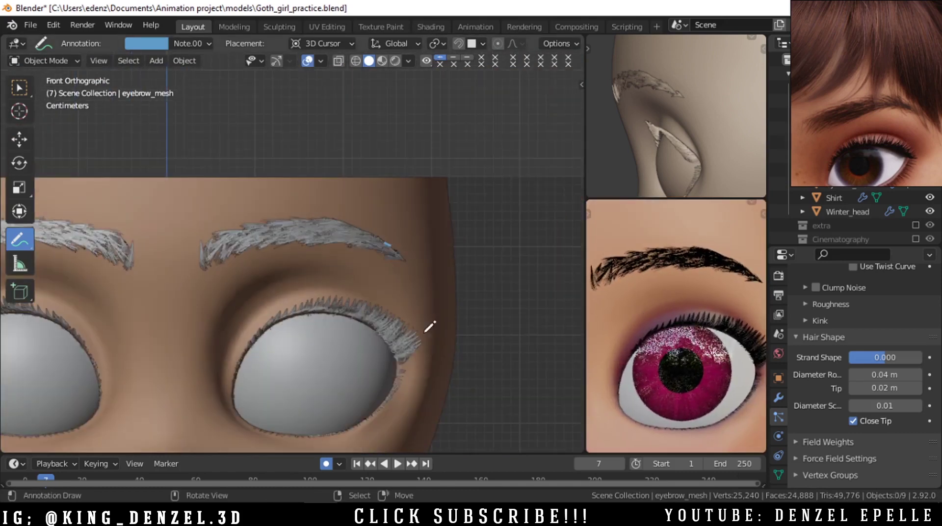
left_click(779, 276)
left_click(903, 344)
left_click(857, 345)
left_click(902, 343)
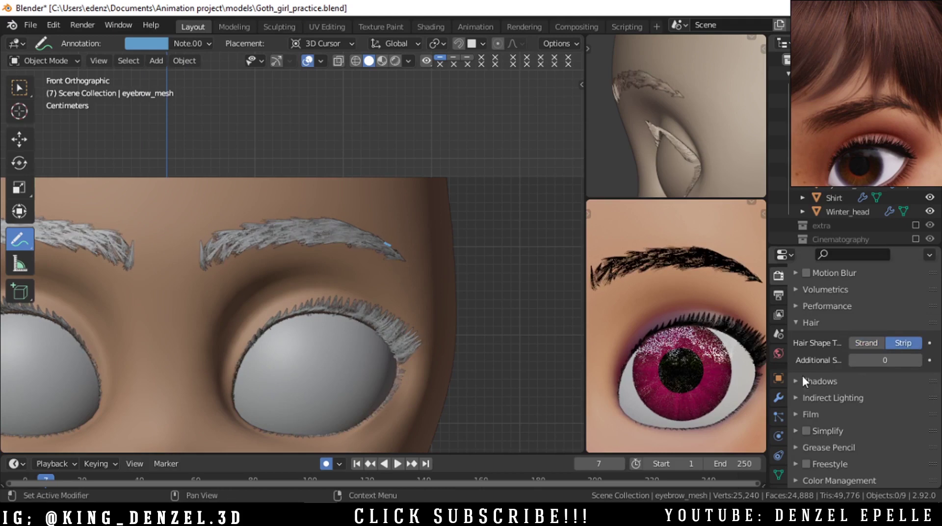
Return to the eyebrow's particle settings and collapse the Render section to reach the Children settings
scroll(778, 366, "down", 2)
left_click(778, 368)
scroll(816, 405, "down", 10)
scroll(818, 402, "up", 6)
left_click(820, 431)
scroll(871, 438, "down", 4)
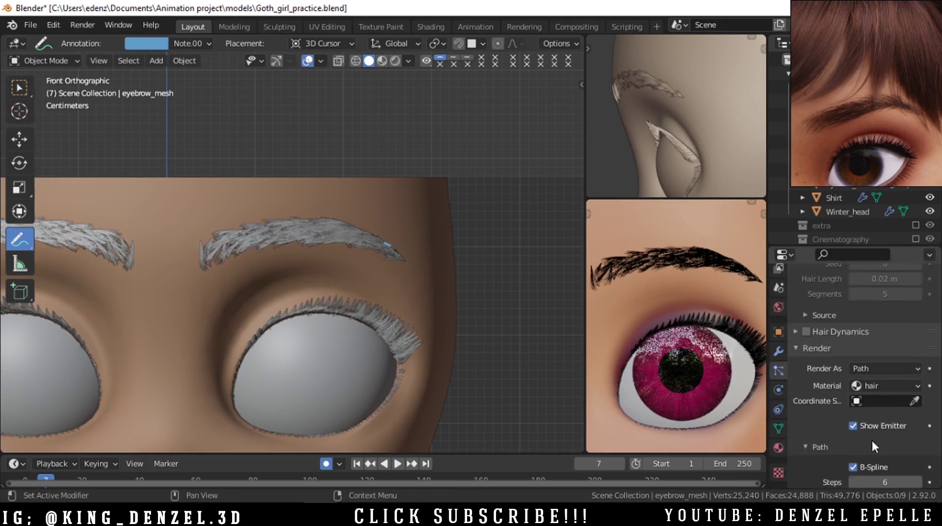
left_click(818, 321)
scroll(819, 319, "down", 2)
left_click(822, 284)
left_click(819, 282)
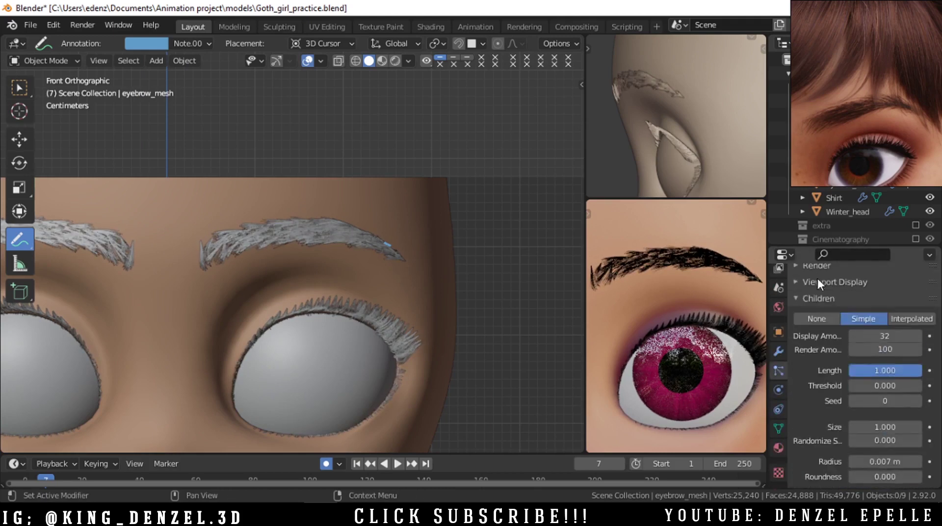
Try denser child hairs with a display amount of 50, then set the amount back to 32
scroll(821, 284, "down", 3)
left_click_drag(900, 282, 940, 282)
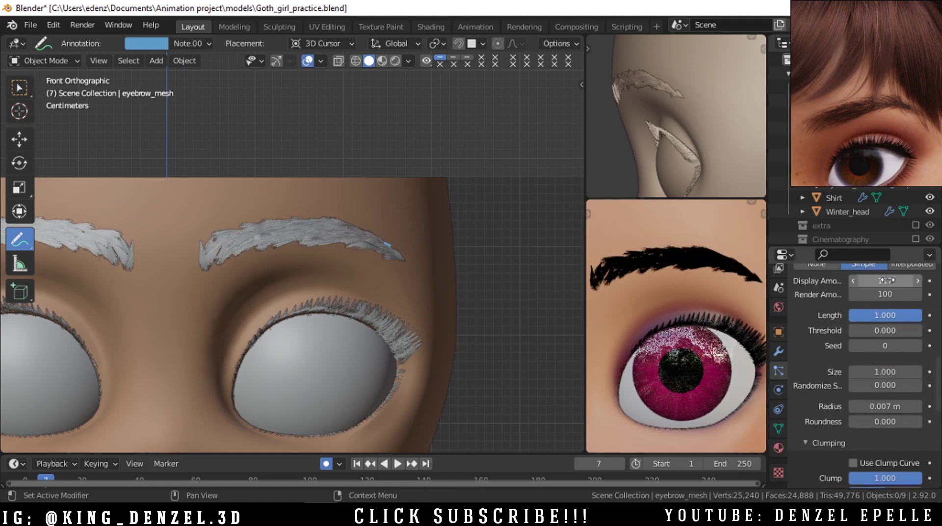
key("Return")
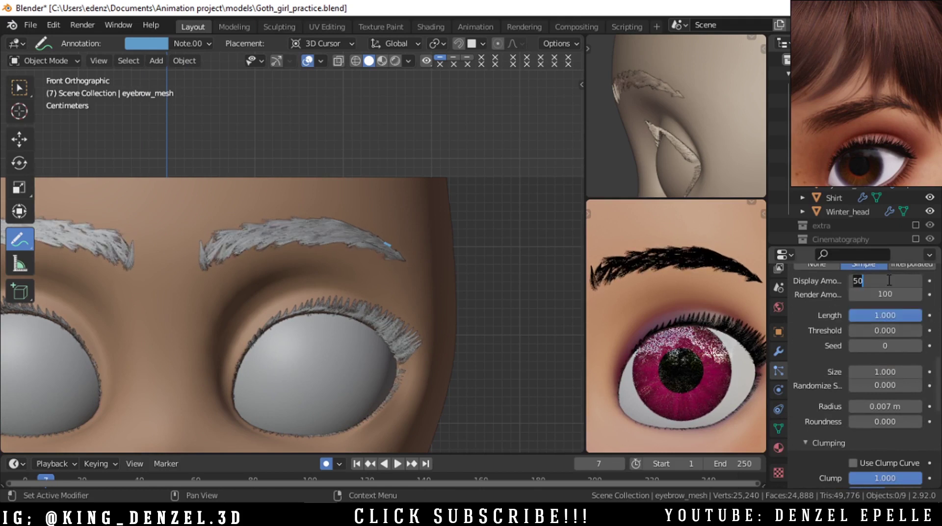
key("Return")
key("BackSpace")
key("BackSpace")
type("32")
key("Return")
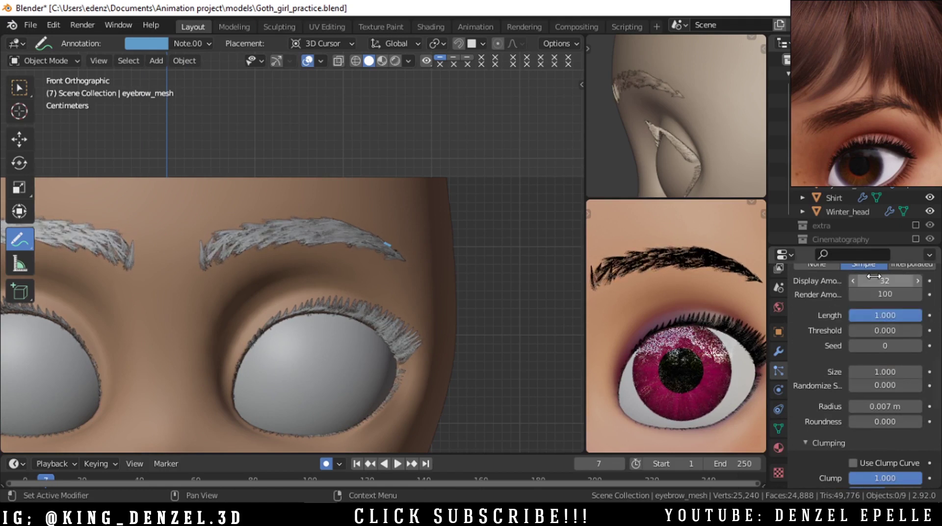
Return to front view and show the blue, green and red annotation notes over the brow
scroll(420, 267, "down", 4)
middle_click_drag(400, 279, 358, 278)
key("grave")
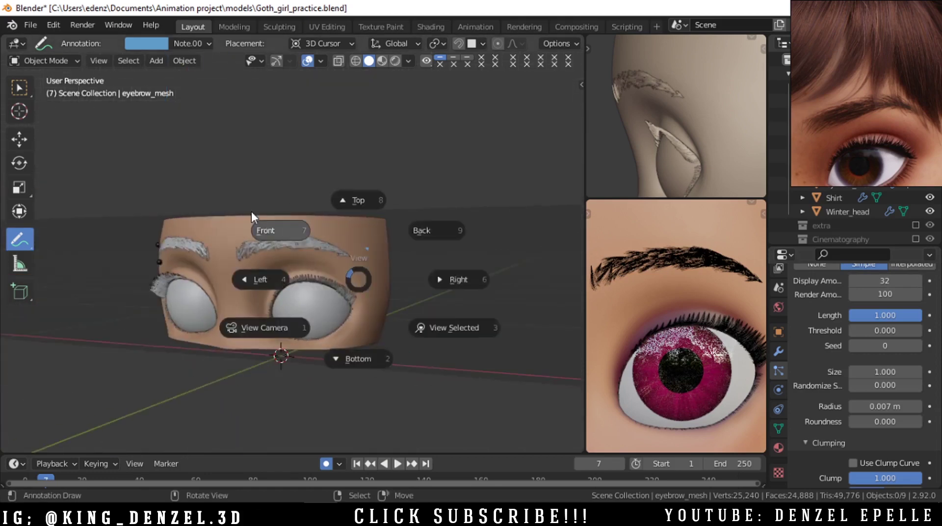
left_click(253, 217)
scroll(475, 257, "up", 4)
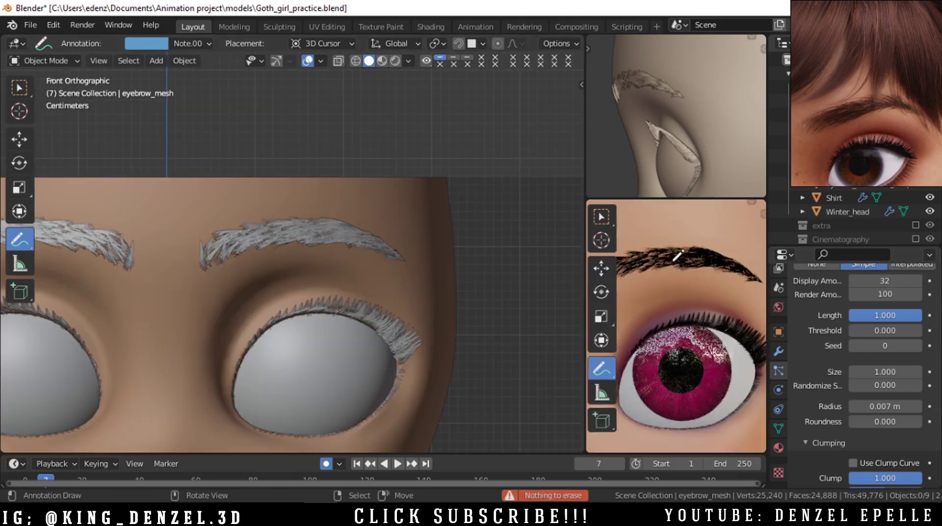
left_click(191, 43)
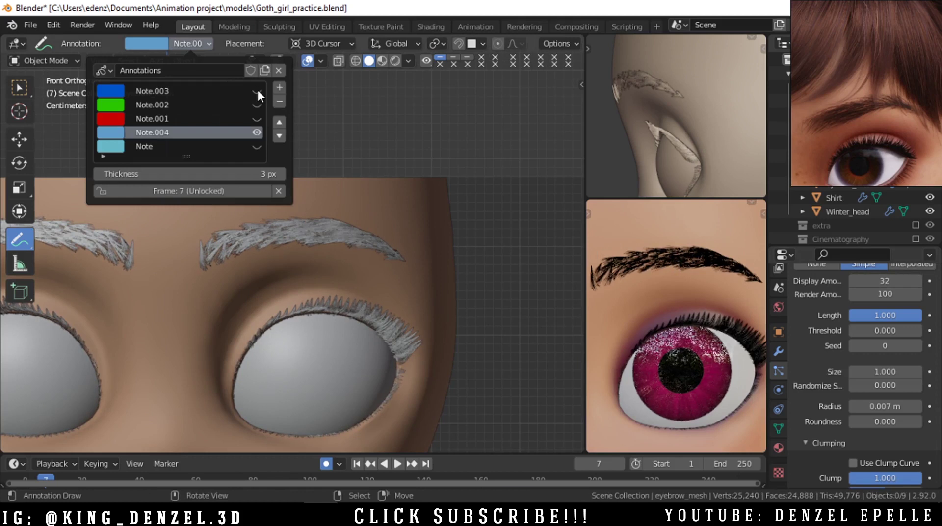
left_click_drag(257, 88, 254, 138)
left_click(257, 146)
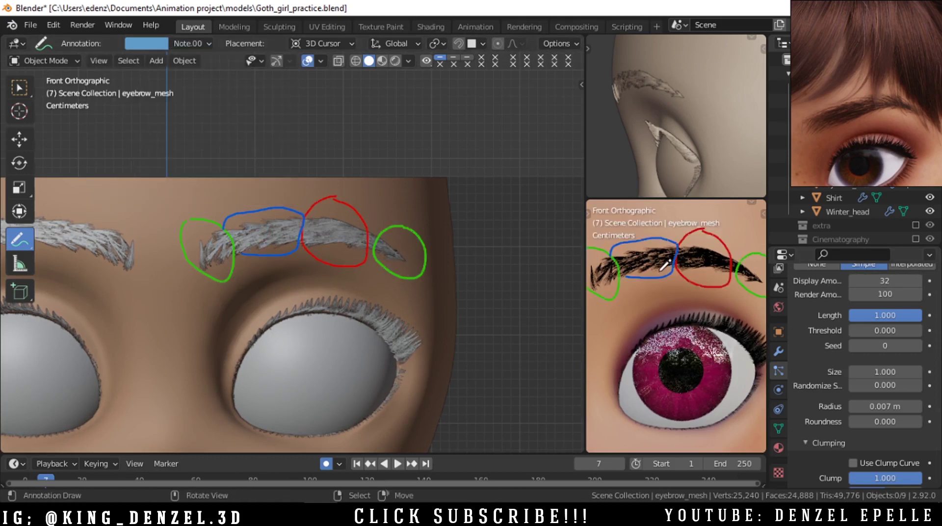
Widen the rendered preview area slightly and examine the brow's tail up close
left_click(659, 272, "ctrl")
middle_click_drag(696, 246, 696, 255, "ctrl")
left_click_drag(767, 316, 778, 316)
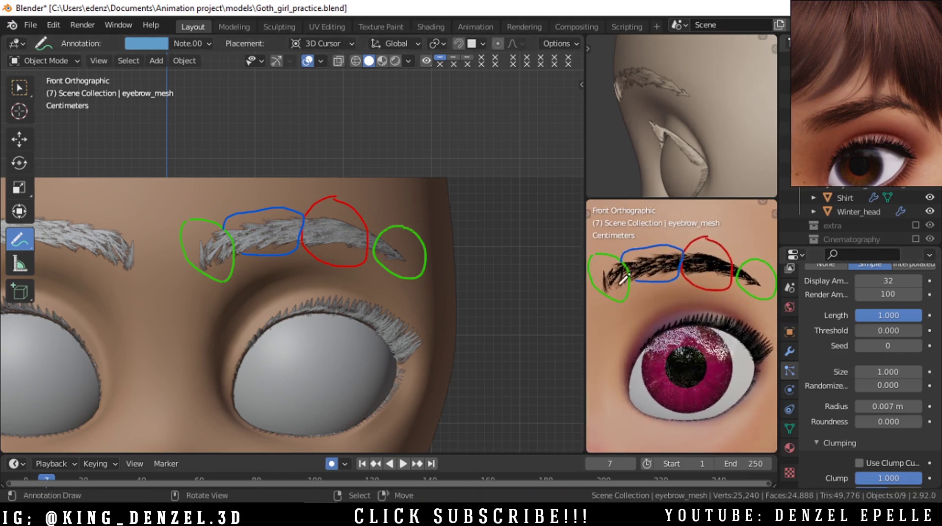
scroll(301, 282, "up", 6)
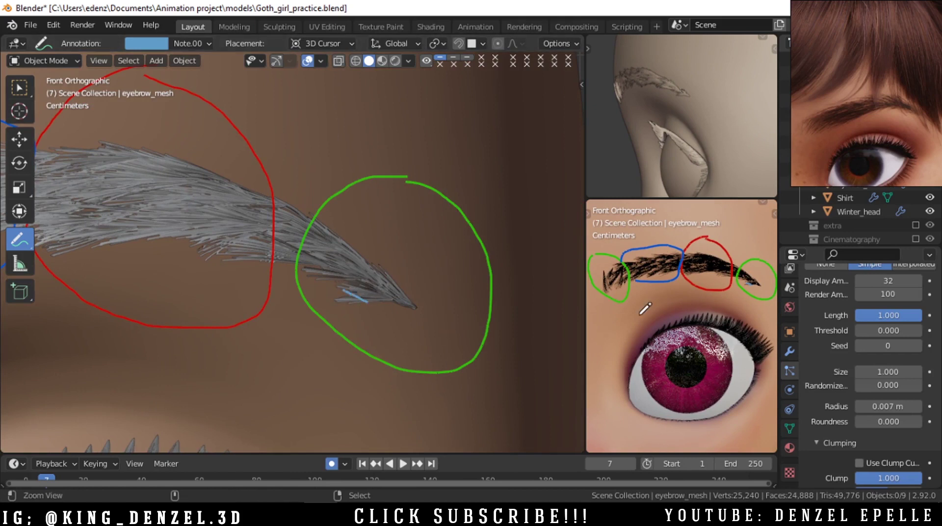
scroll(671, 300, "down", 1)
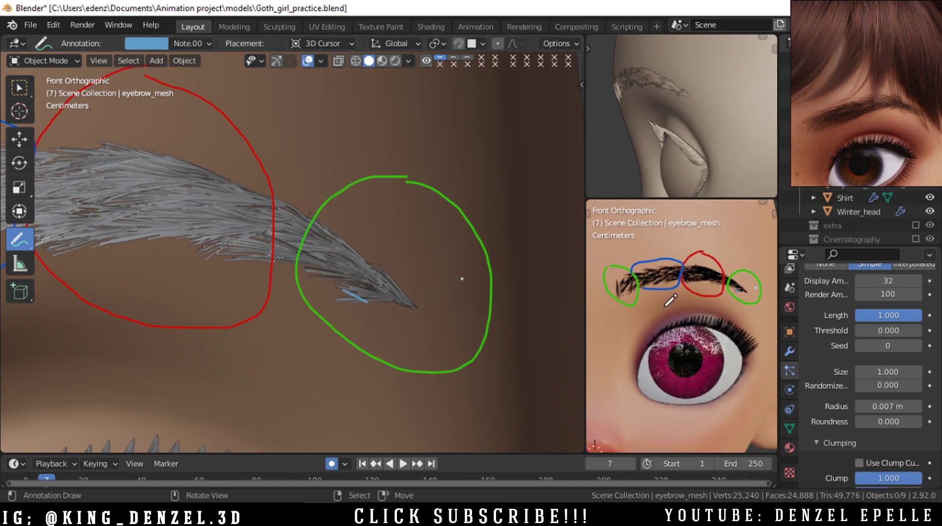
Hide the preview's overlays and the annotation notes Note.001, Note.002 and Note.003
key("alt+shift+z")
left_click(193, 44)
left_click_drag(258, 92, 257, 119)
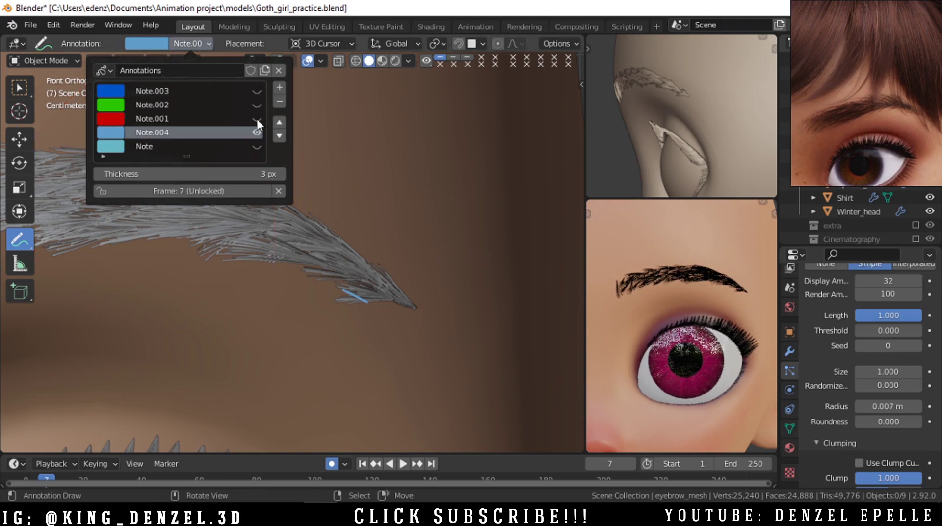
Enter Particle Edit on the eyebrow mesh with X-ray on and set the eye close-up view to Solid shading
key("ctrl+Tab")
left_click(316, 293)
key("alt+z")
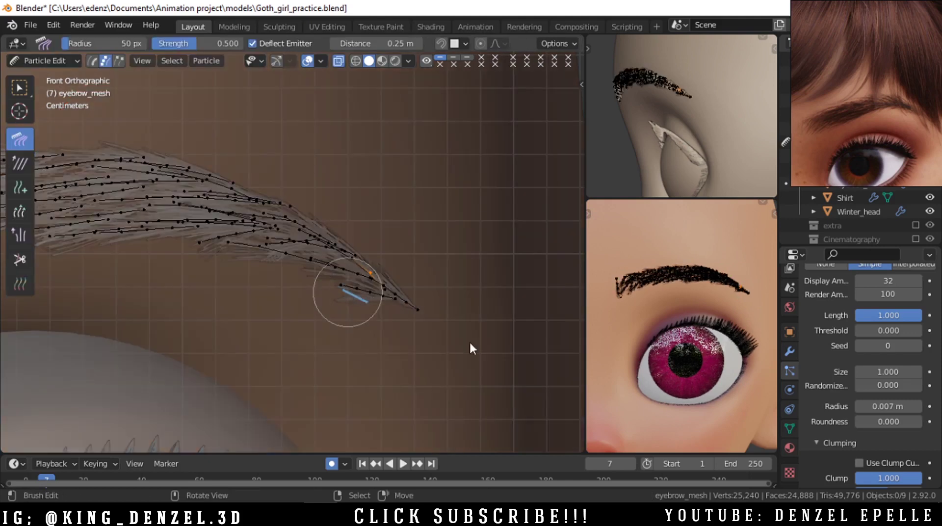
scroll(349, 291, "up", 1)
key("z")
left_click(738, 328)
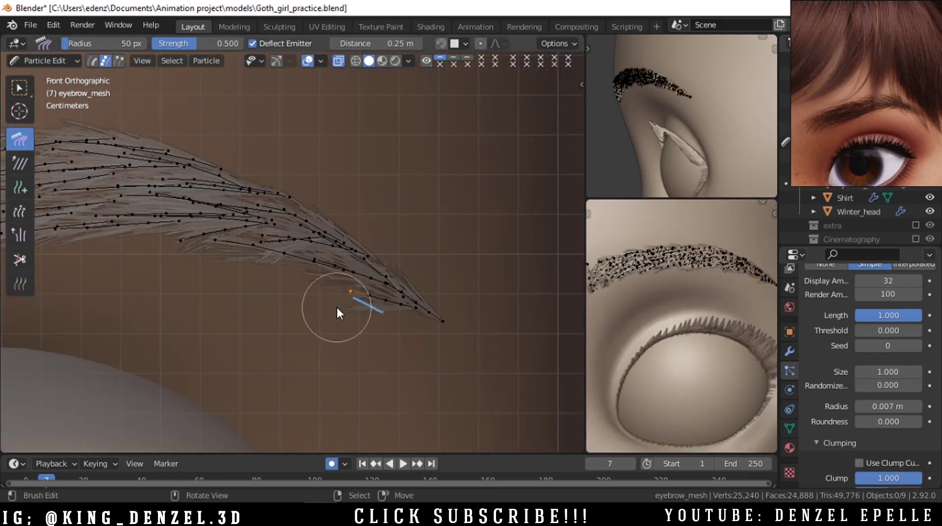
key("n")
key("n")
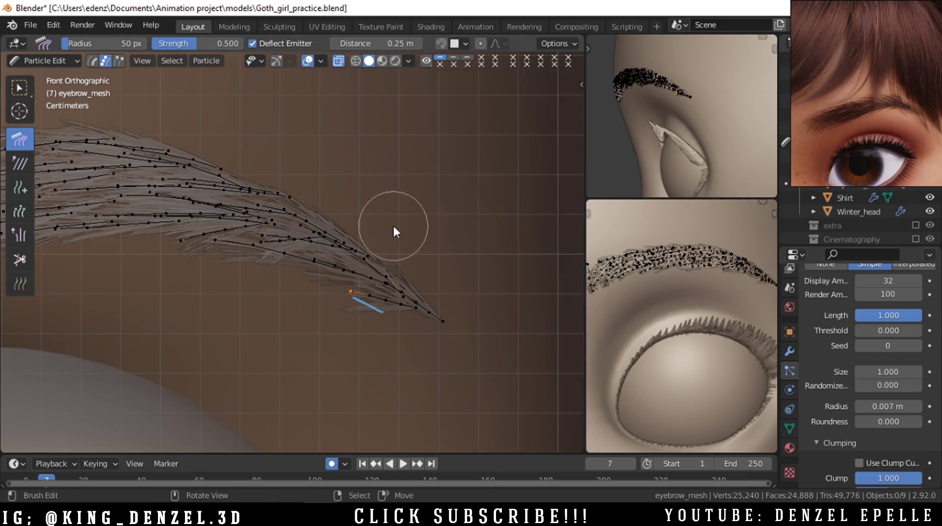
Try to move the tip of the tail's stray lower guide hair up to the brow's lower edge
key("shift+Tab")
key("g")
right_click(345, 282)
scroll(352, 289, "up", 2)
key("shift+Tab")
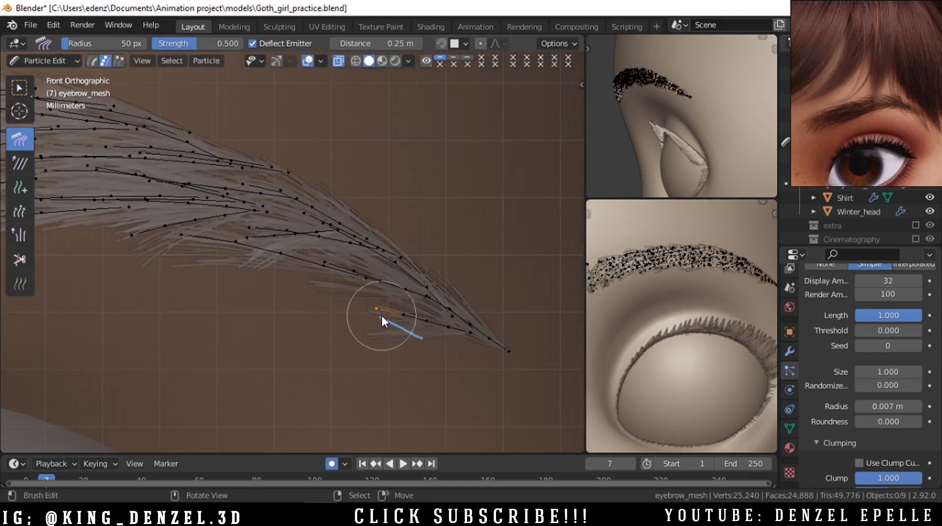
key("g")
left_click(369, 284)
key("shift+Tab")
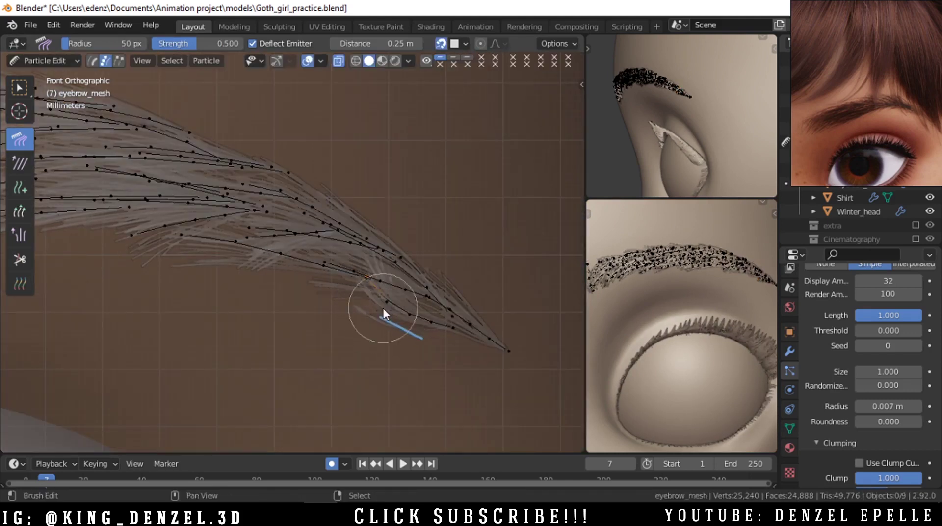
key("g")
left_click(378, 278)
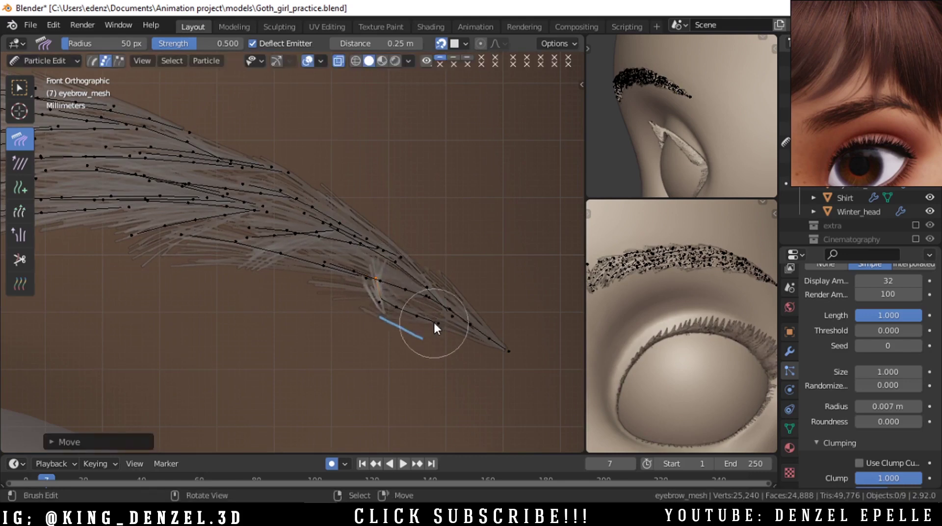
Try to shift another point of the stray tail guide hair toward the brow and turn snapping off
right_click(435, 320)
key("shift+Tab")
key("g")
left_click(392, 324)
scroll(393, 324, "down", 2)
key("g")
right_click(507, 392)
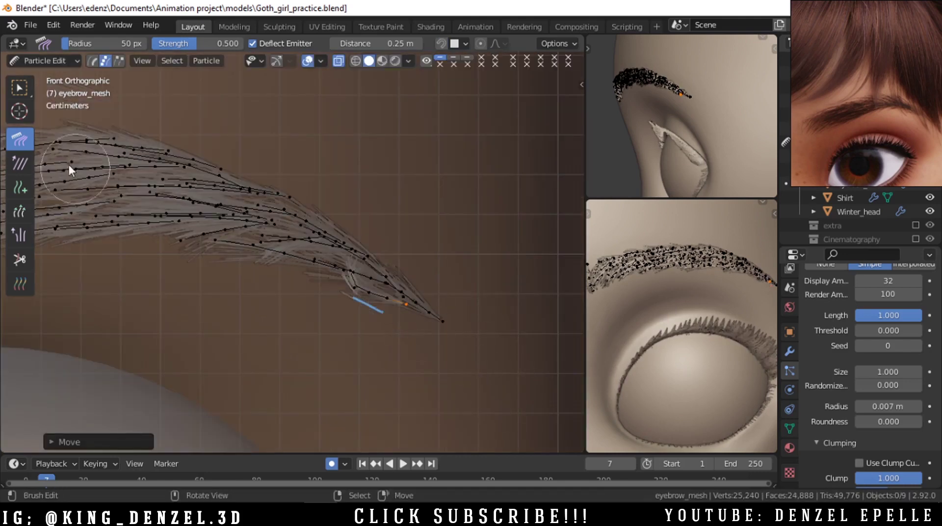
Select the whole linked strand at the brow's tail and undo its bent reshaping
key("ctrl+l")
key("ctrl+z")
key("ctrl+z")
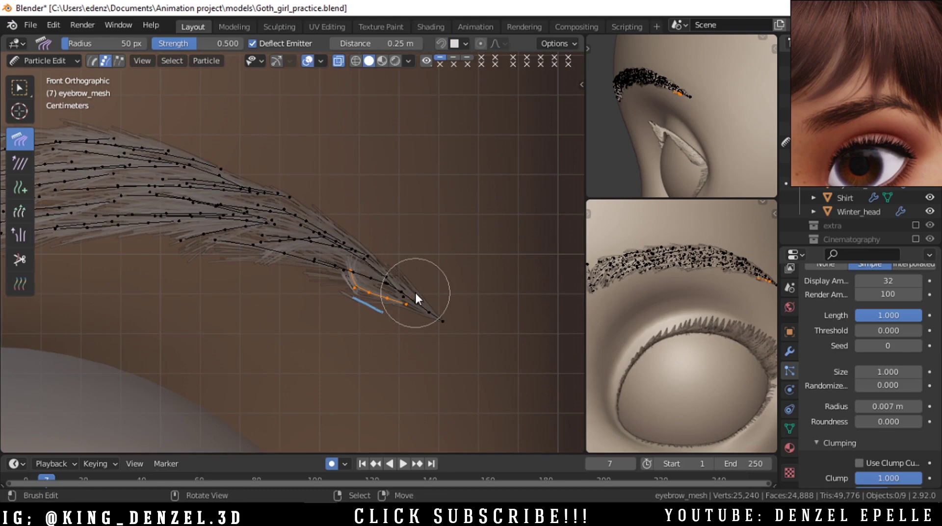
key("n")
key("n")
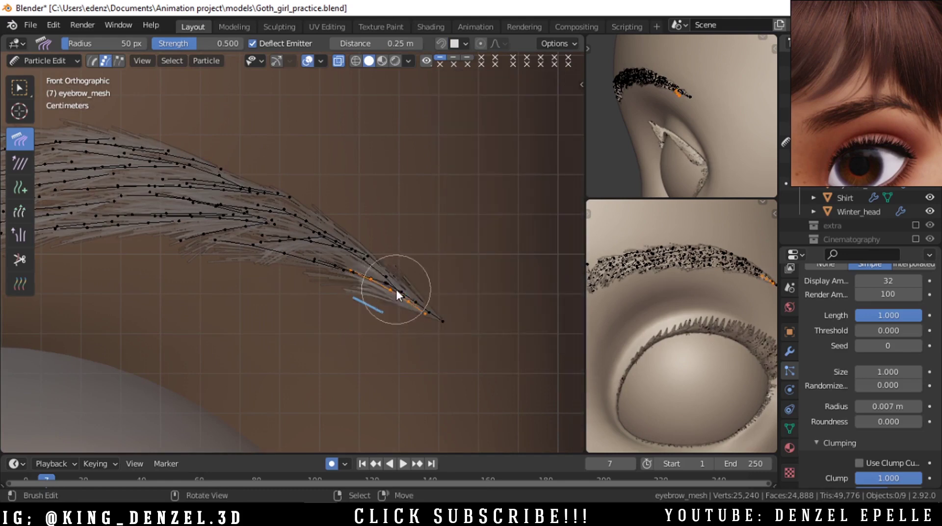
Leave Particle Edit, turn X-ray off and set the eye close-up view back to Rendered shading
key("Tab")
key("alt+z")
scroll(396, 304, "down", 4)
middle_click_drag(346, 303, 421, 299, "shift")
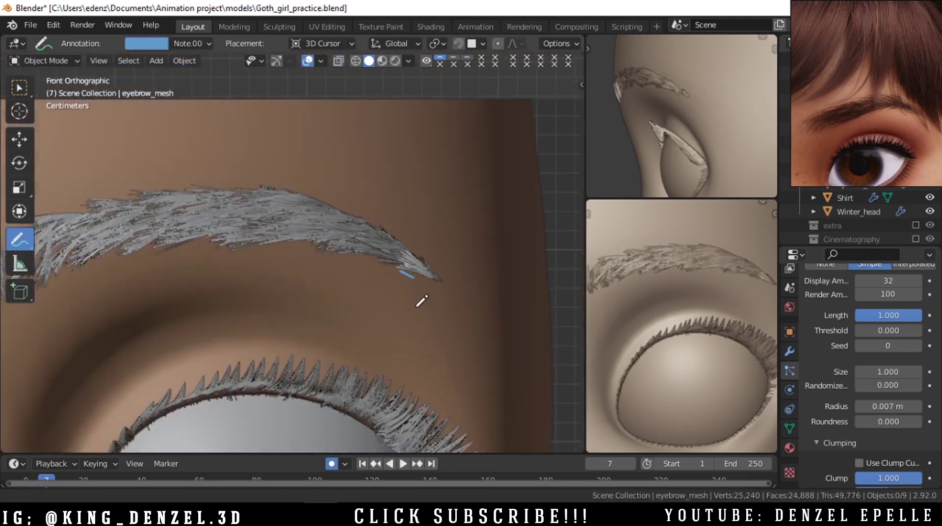
scroll(420, 299, "down", 2)
key("z")
left_click(684, 245)
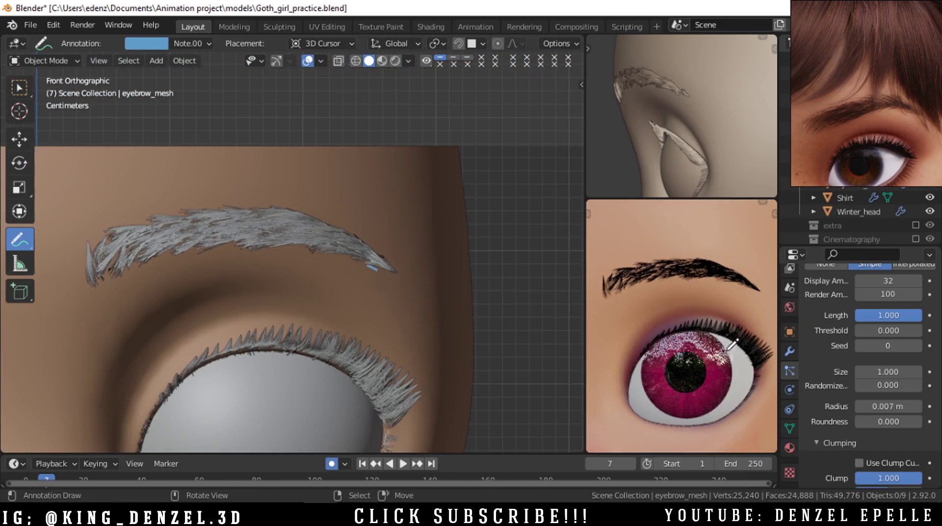
Enable the clump curve for the eyebrow's child hairs and pull its end point down to the bottom
scroll(815, 432, "down", 7)
left_click(861, 320)
scroll(858, 353, "down", 2)
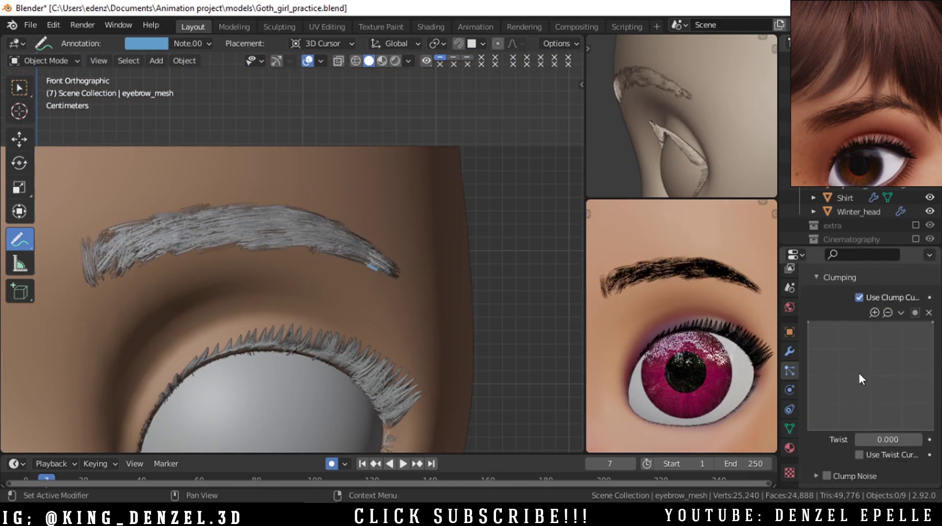
left_click_drag(932, 324, 932, 429)
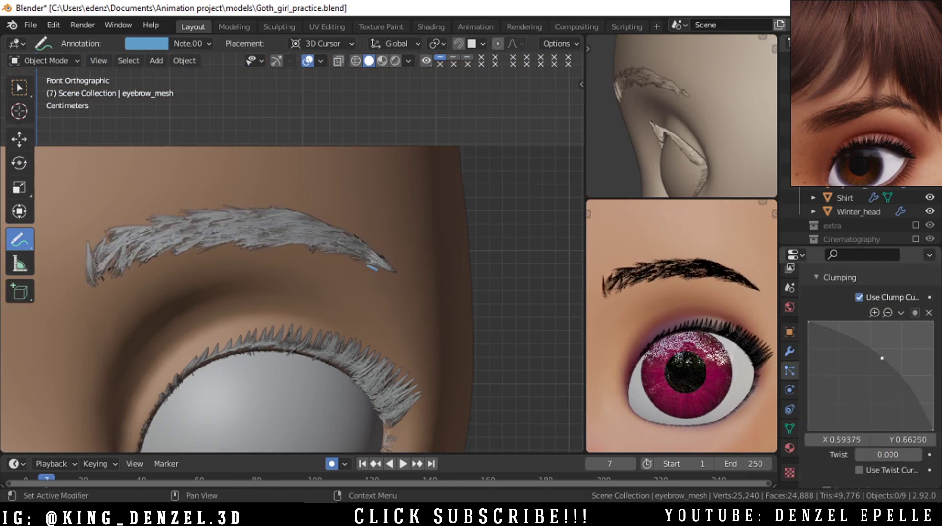
Shape the clump curve into a soft S with two inner points, the lower at X 0.74479, Y 0.26250, and save the file
mouse_move(882, 358)
left_mouse_down()
mouse_move(891, 351)
mouse_move(887, 360)
left_mouse_up()
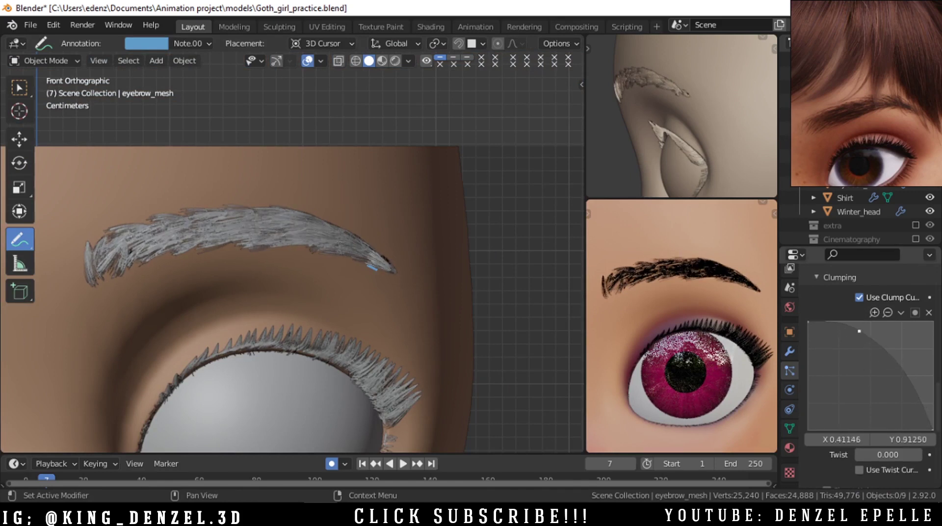
left_click_drag(859, 331, 862, 332)
left_click_drag(902, 393, 902, 405)
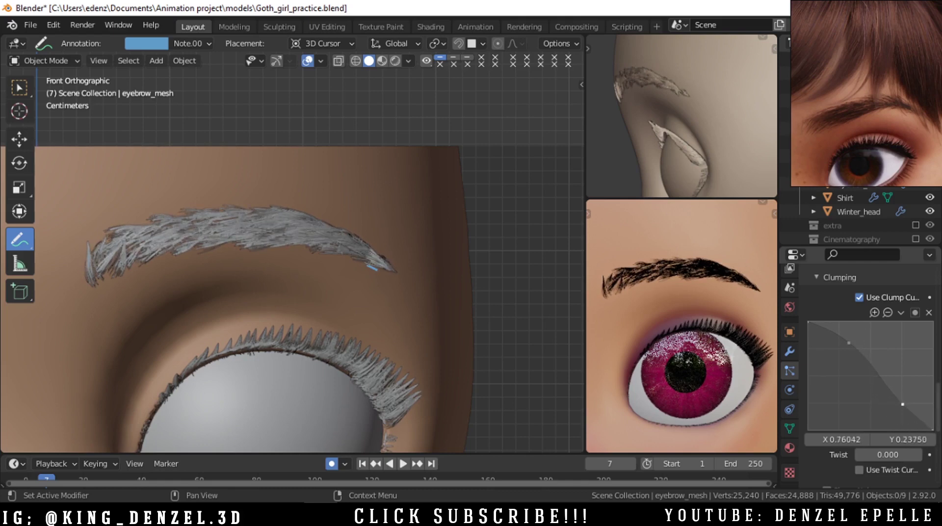
scroll(311, 210, "up", 4)
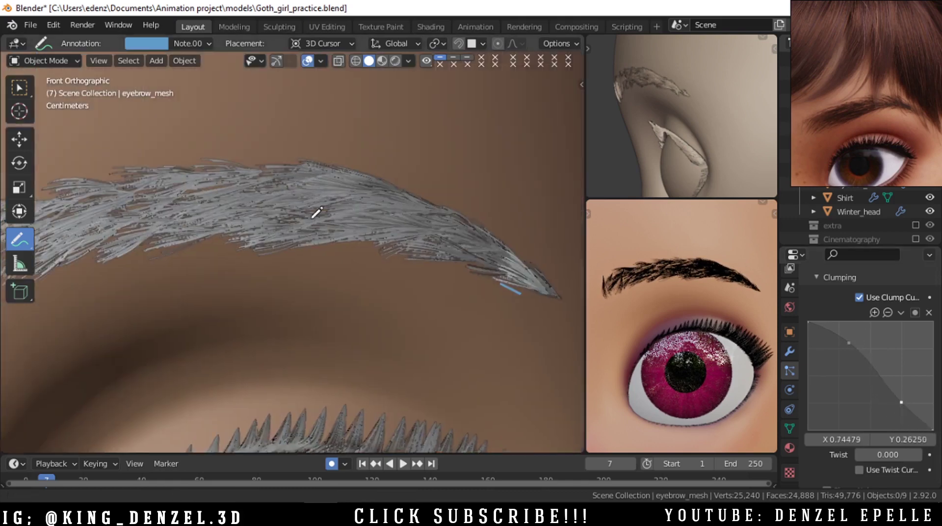
key("ctrl+s")
left_click(318, 250)
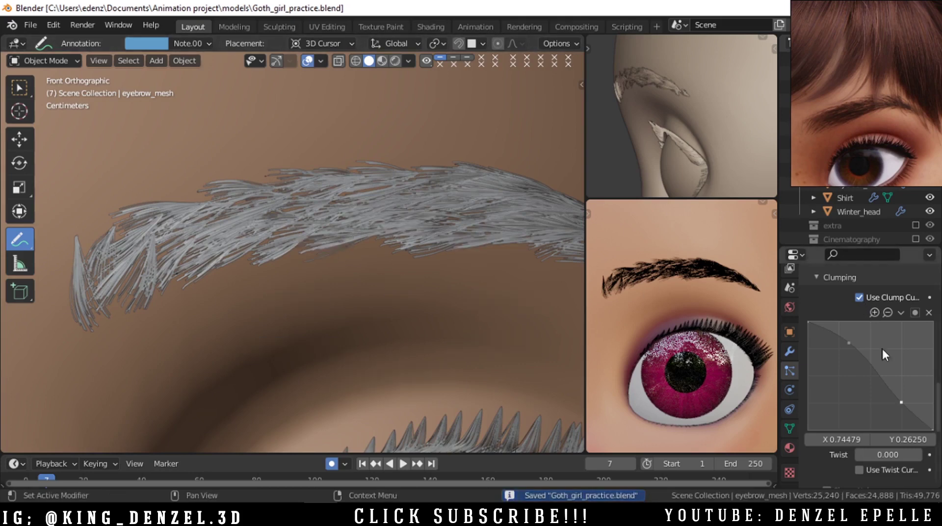
Compare the brow hairs with and without the clump curve, leaving the curve enabled
left_click(860, 298)
left_click(860, 298)
left_click(860, 298)
left_click(859, 297)
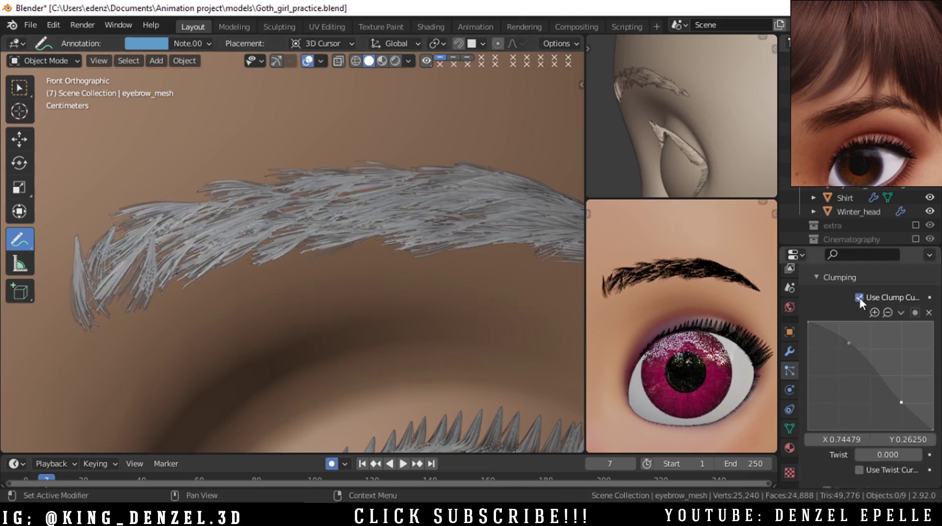
left_click(859, 297)
left_click(860, 297)
Inspect the brow's guide hairs in Particle Edit from the front and return to Object Mode
scroll(301, 280, "down", 4)
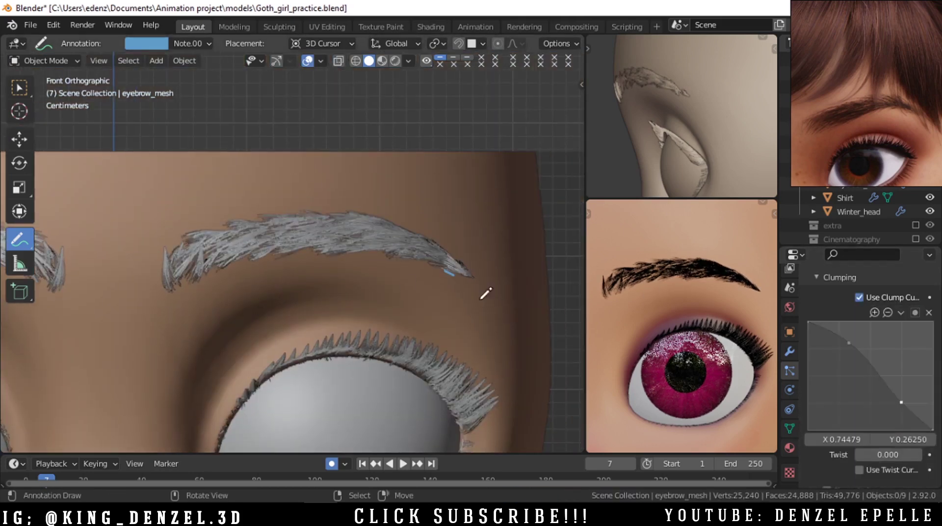
key("ctrl+Tab")
left_click(148, 314)
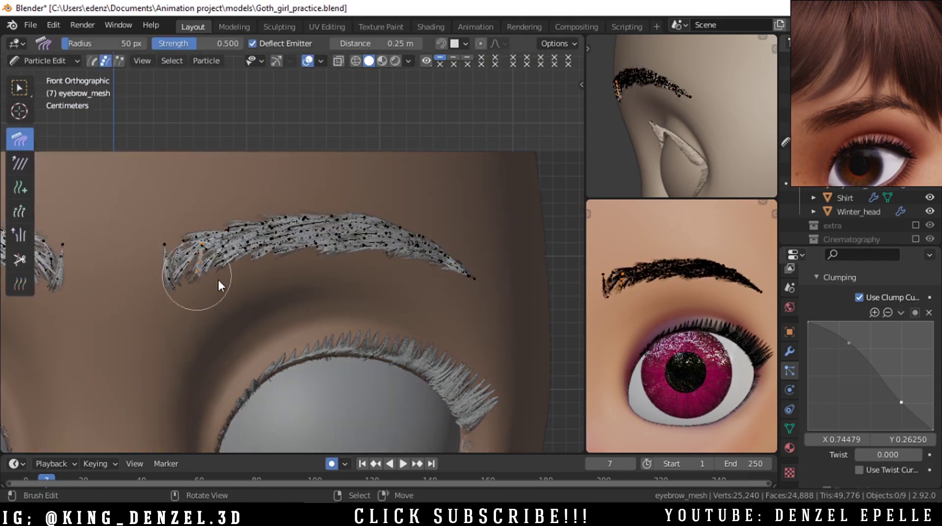
scroll(203, 276, "up", 2)
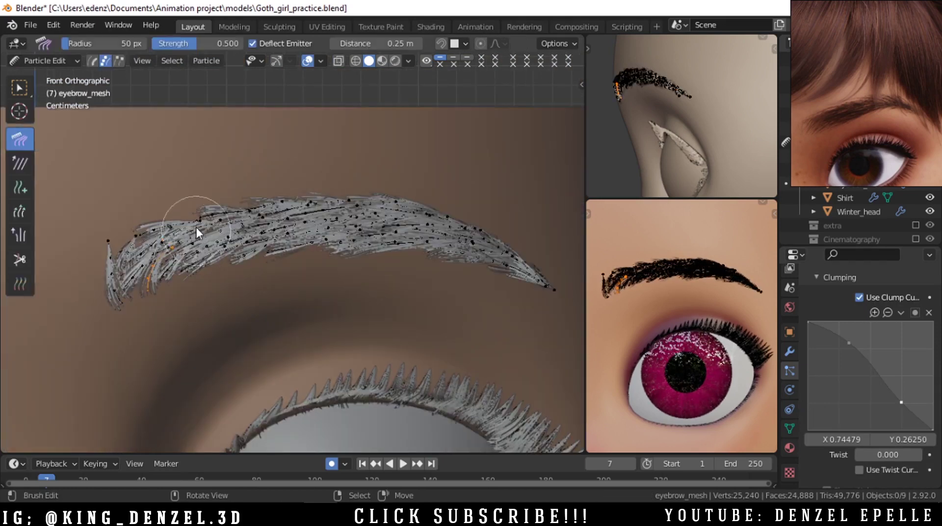
key("ctrl+Tab")
left_click(211, 268)
In Particle Edit, move the stray guide hair point near the brow's outer end down into the tail, and return to Object Mode
middle_click_drag(251, 248, 260, 314)
scroll(265, 315, "up", 2)
key("ctrl+Tab")
left_click(211, 354)
scroll(385, 279, "up", 2)
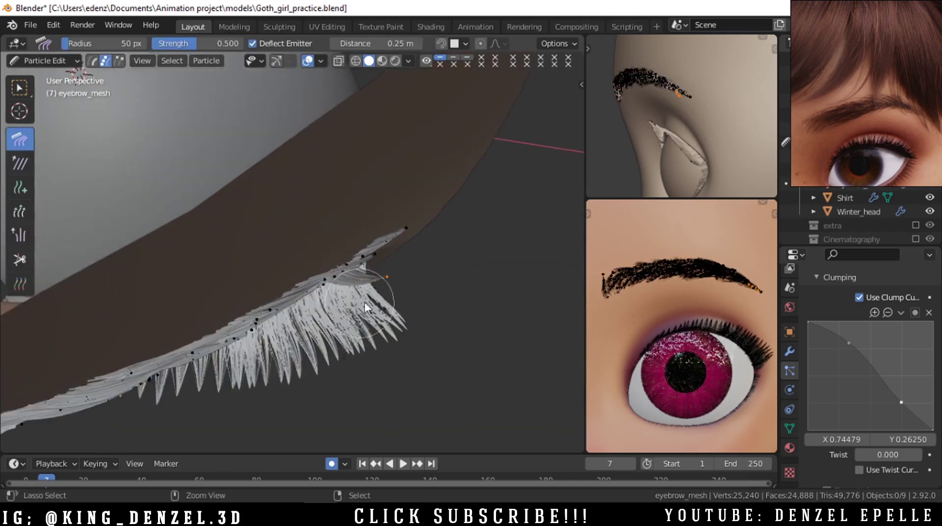
key("KP_1")
key("g")
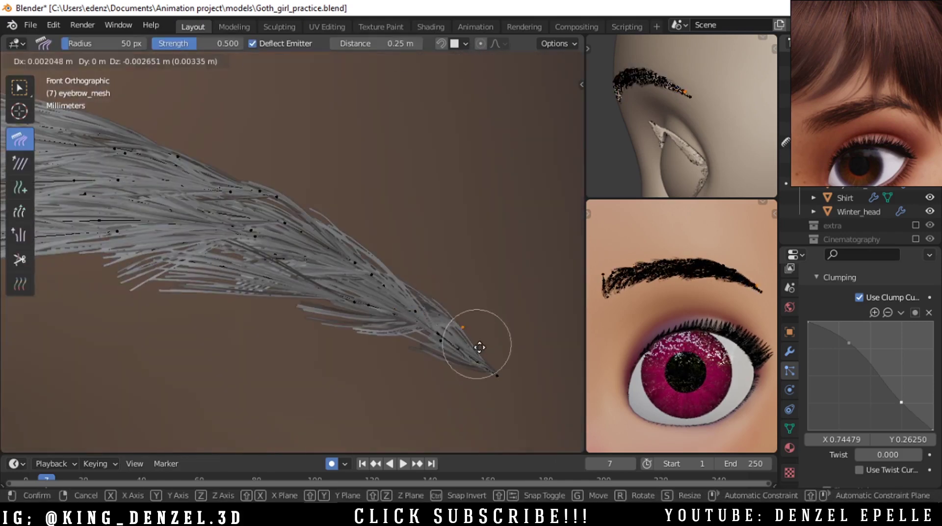
left_click(476, 363)
middle_click_drag(466, 307, 432, 400)
key("KP_1")
key("ctrl+Tab")
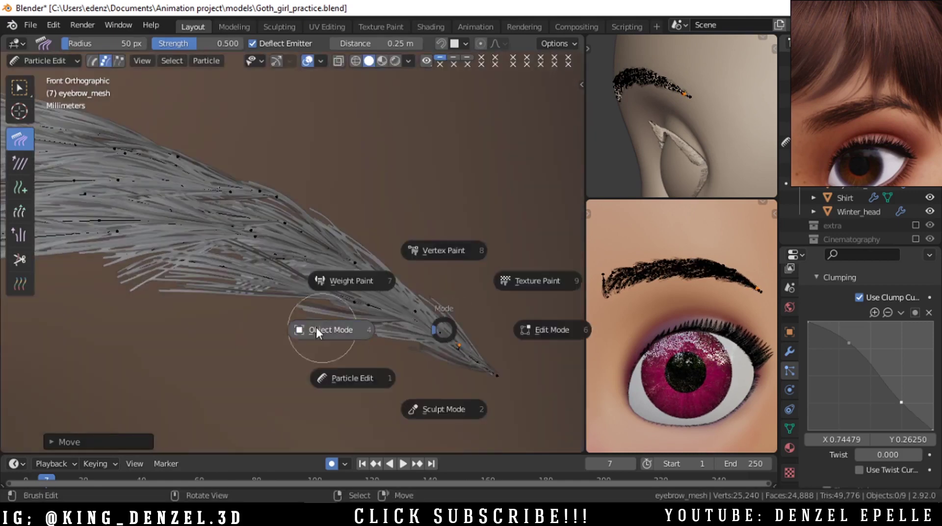
left_click(318, 331)
Collapse the eyebrow's Clumping settings and save the file
scroll(339, 314, "down", 5)
scroll(275, 265, "down", 3)
middle_click_drag(265, 261, 381, 249, "shift")
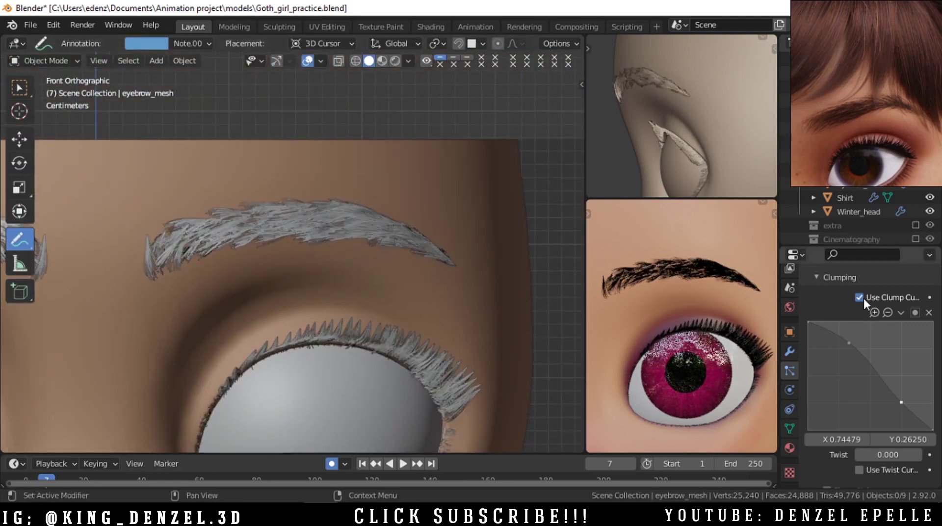
left_click(861, 278)
key("ctrl+s")
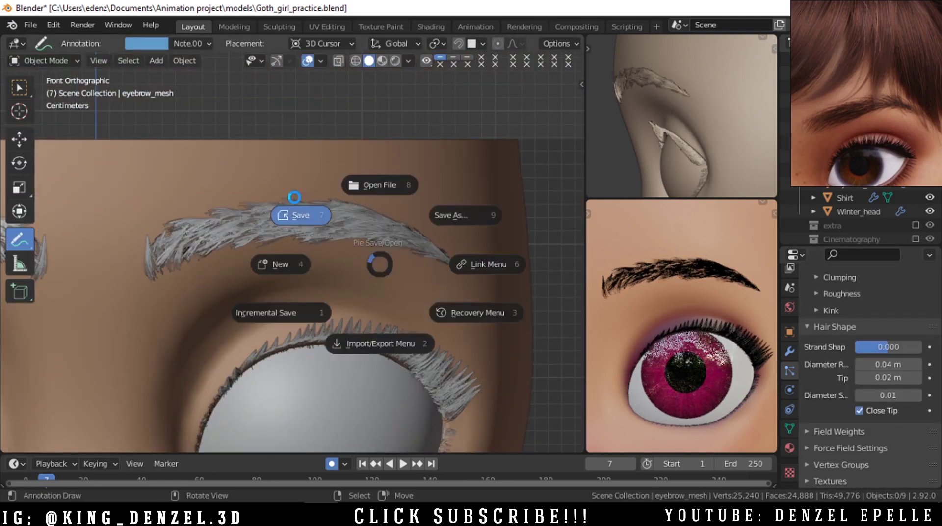
left_click(294, 197)
Turn on overlays in the eye close-up view and show annotation layers Note.001, Note.002 and Note.003 around the brow regions
key("alt+shift+z")
left_click(192, 44)
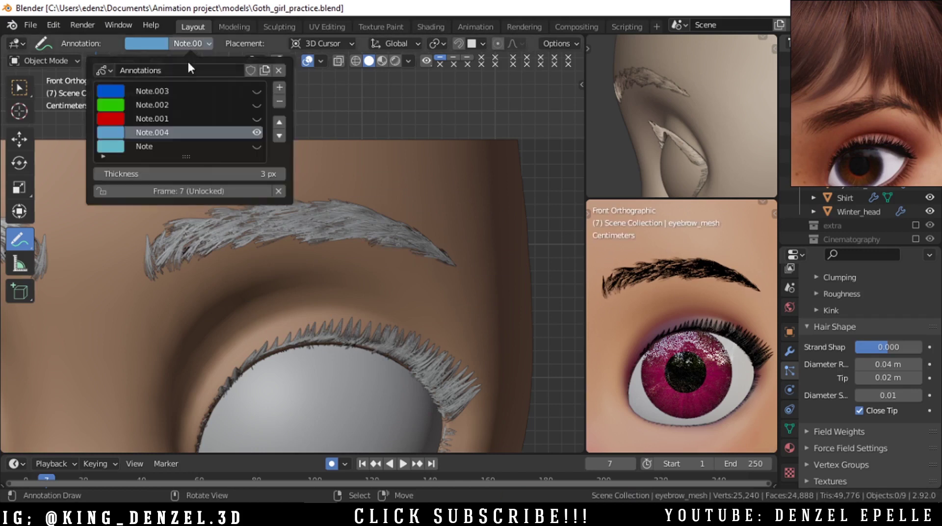
left_click_drag(257, 90, 258, 146)
left_click(184, 43)
left_click(251, 143)
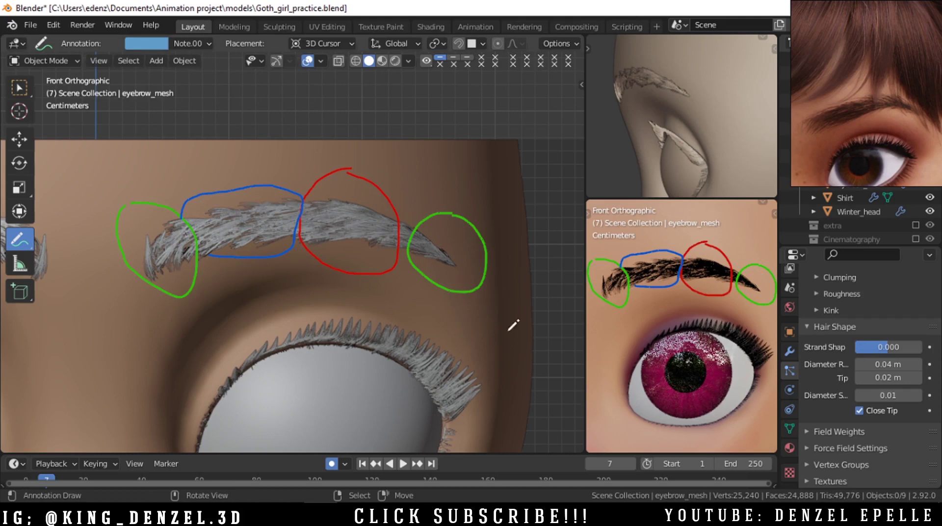
Browse the reference board from the stylised character face to the close-up photo of a real eyebrow for comparison
scroll(898, 93, "down", 10)
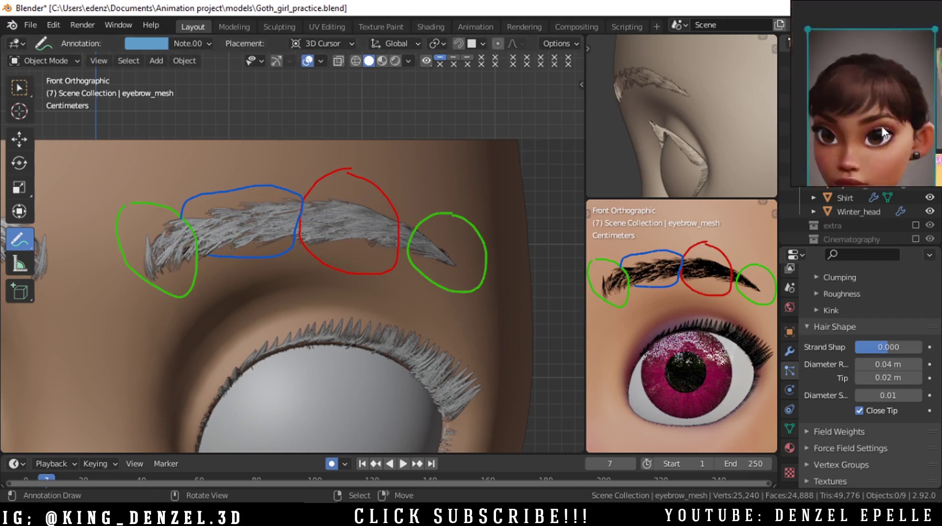
scroll(837, 92, "up", 8)
scroll(848, 97, "down", 4)
scroll(846, 97, "down", 3)
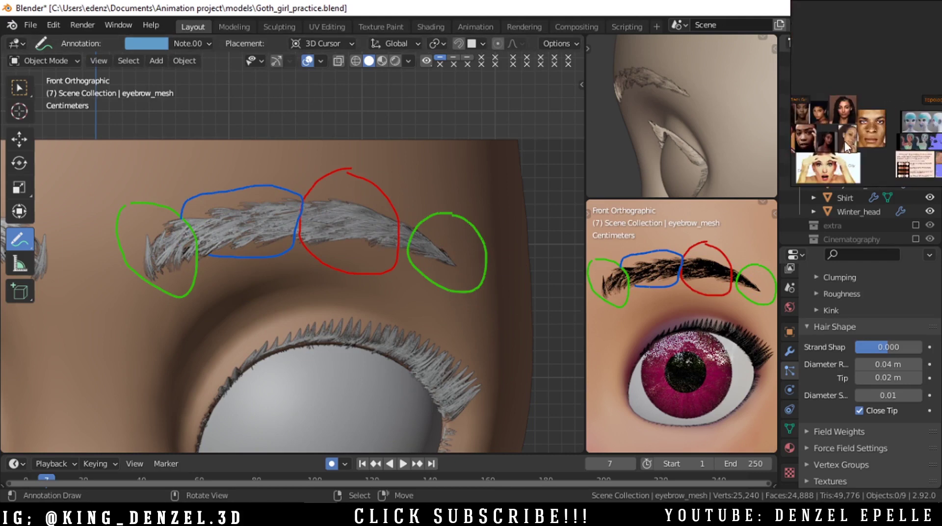
scroll(812, 106, "up", 8)
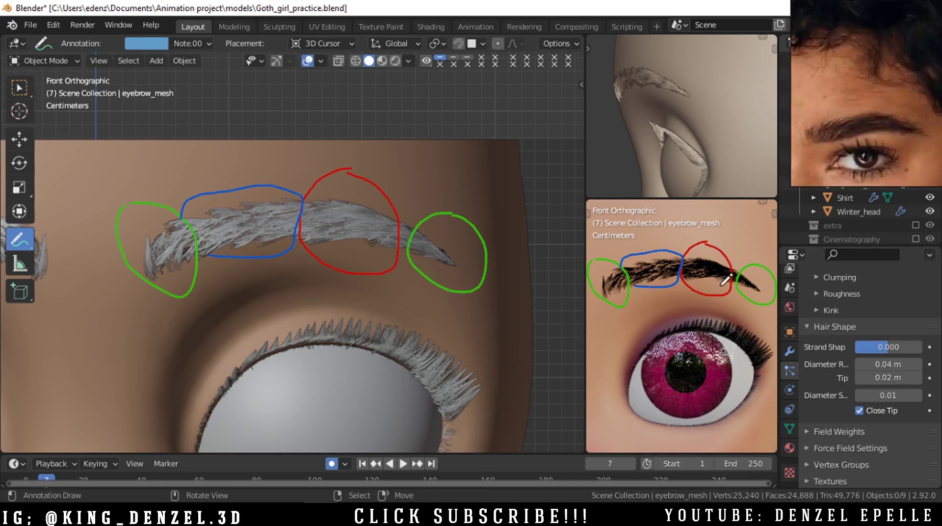
Turn off the overlays in the eye close-up view
key("alt+shift+z")
key("alt+shift+z")
key("alt+shift+z")
Move the reference board off the outliner and compare the brow with eyebrows_ref shown and hidden, leaving it hidden
right_click_drag(865, 116, 692, 83)
left_click(931, 171)
left_click(931, 170)
left_click(932, 172)
left_click(931, 172)
Move the reference board back over the outliner and examine the brow's shape from the side and front
middle_click_drag(538, 225, 314, 224)
scroll(312, 225, "down", 3)
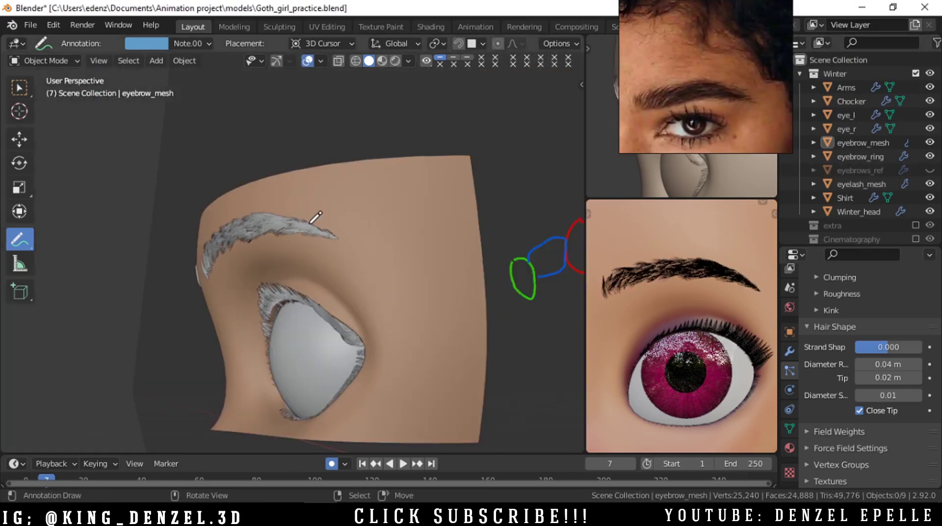
right_click_drag(675, 103, 861, 131)
scroll(399, 204, "down", 3)
scroll(328, 234, "down", 4)
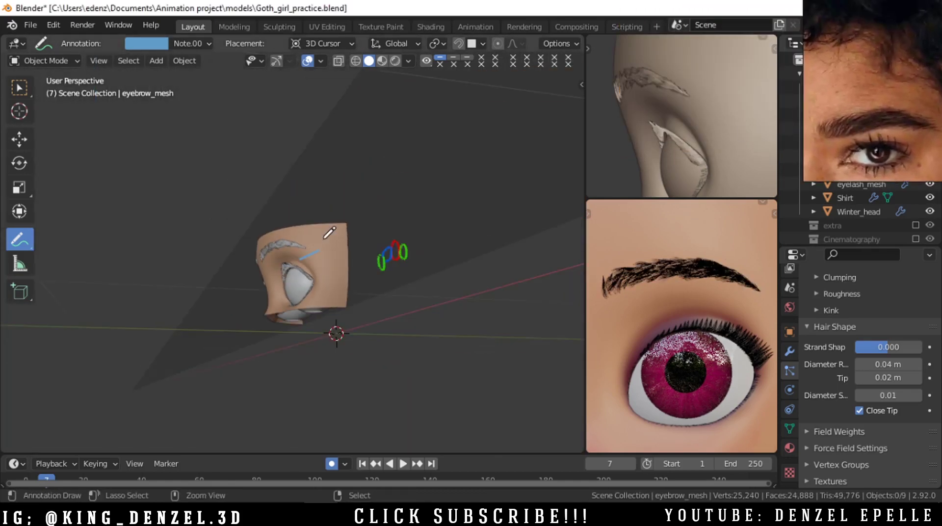
scroll(325, 231, "up", 7)
mouse_move(326, 231)
middle_mouse_down()
mouse_move(350, 260)
mouse_move(326, 244)
middle_mouse_up()
scroll(326, 244, "up", 2)
middle_click_drag(293, 270, 308, 249, "shift")
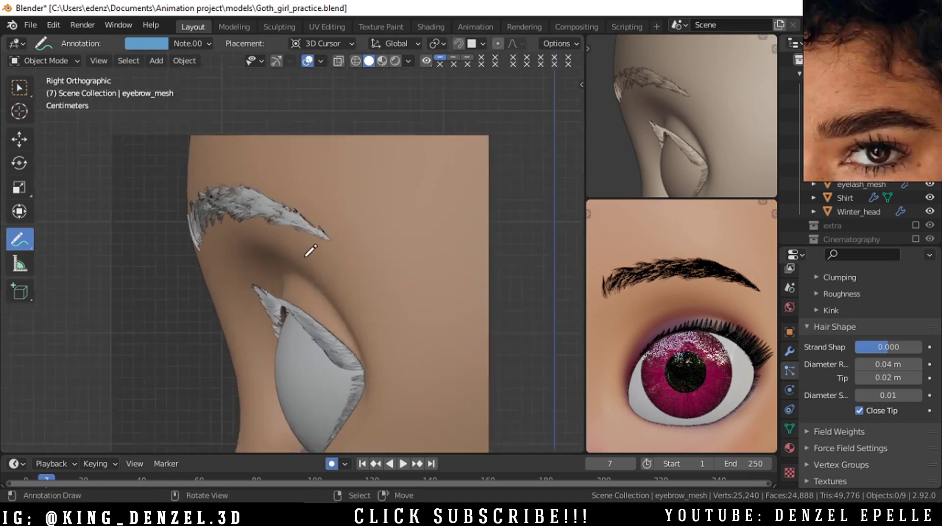
scroll(338, 255, "down", 2)
scroll(221, 244, "down", 3)
middle_click_drag(263, 303, 400, 300)
scroll(319, 245, "up", 4)
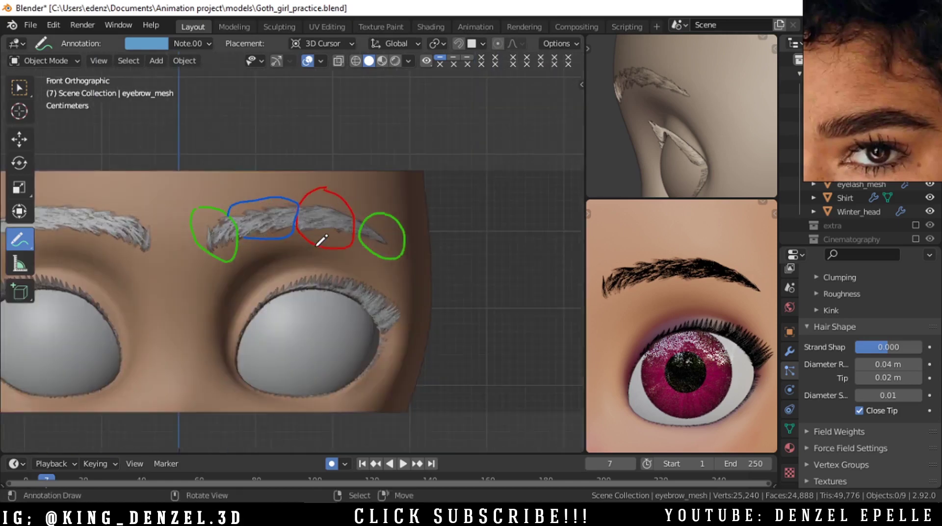
Hide the coloured annotation layers marking the brow regions
middle_click_drag(317, 253, 382, 268, "shift")
left_click(197, 46)
left_click_drag(256, 91, 255, 133)
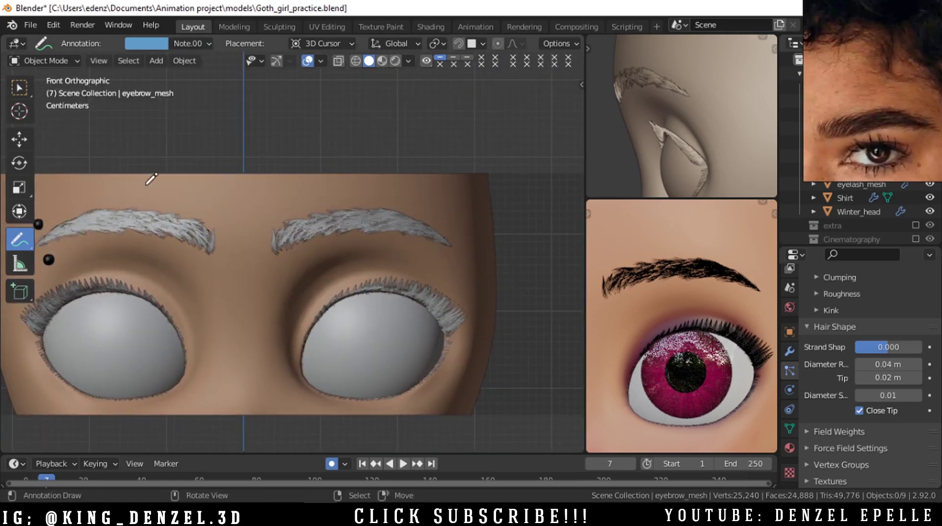
left_click(194, 45)
left_click(254, 134)
Set the eye close-up view to Solid shading and save the file
key("z")
left_click(715, 348)
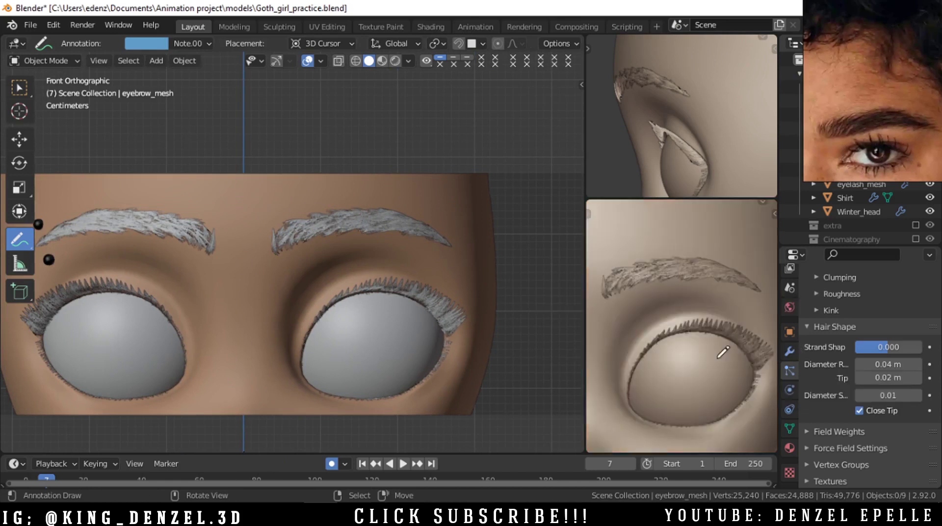
key("ctrl+s")
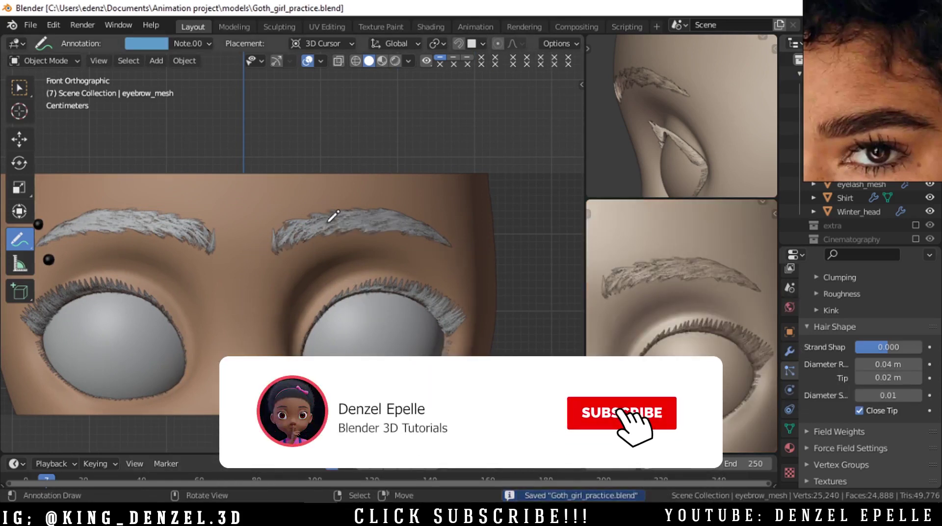